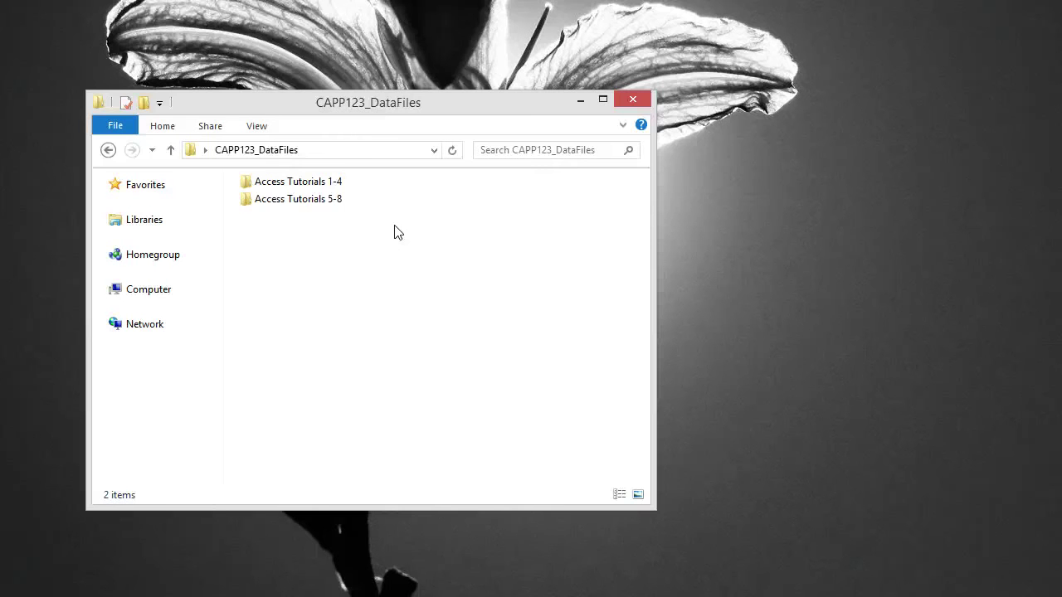
Open the Panorama database from the Access Tutorials 5-8 > Access2 > Tutorial folder
click(379, 230)
double_click(324, 208)
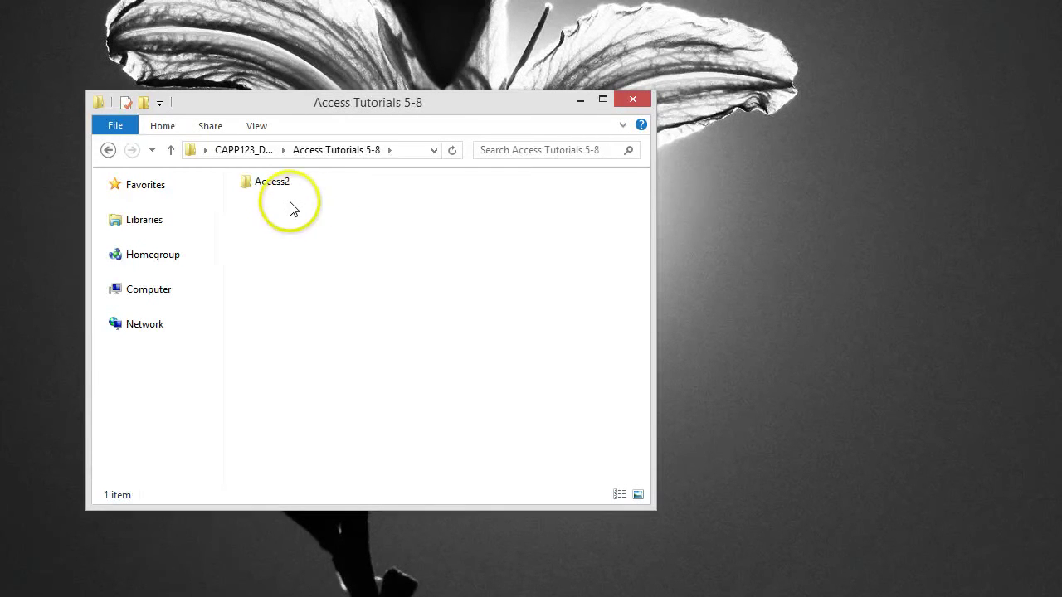
double_click(272, 182)
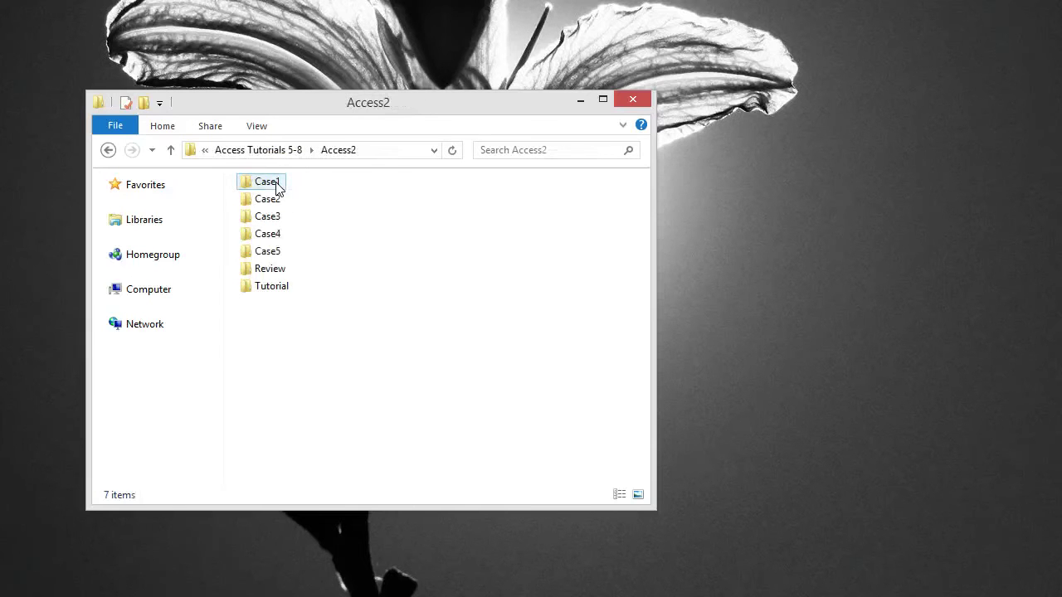
double_click(271, 287)
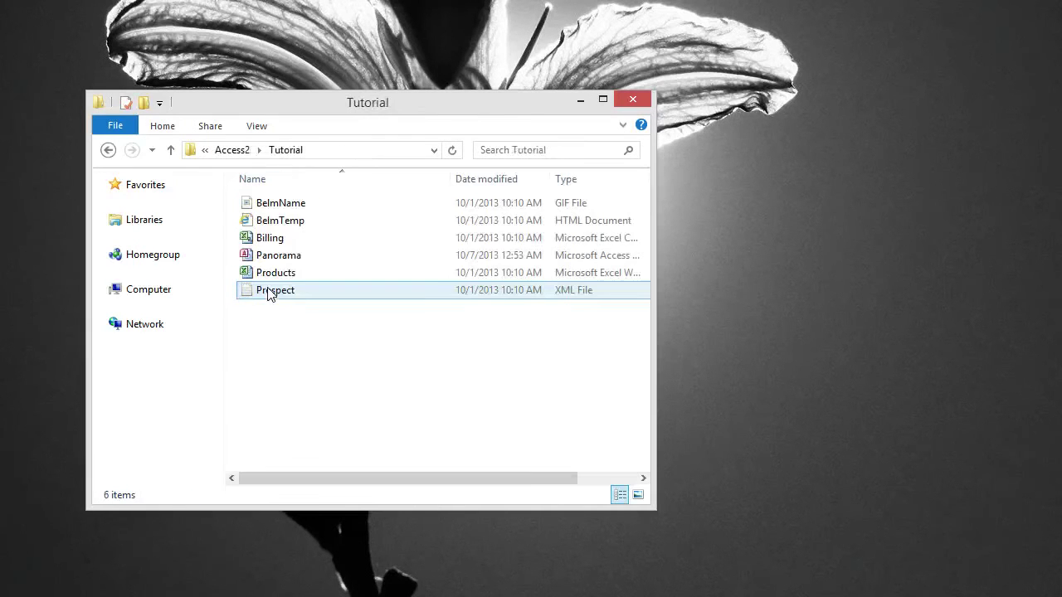
double_click(280, 255)
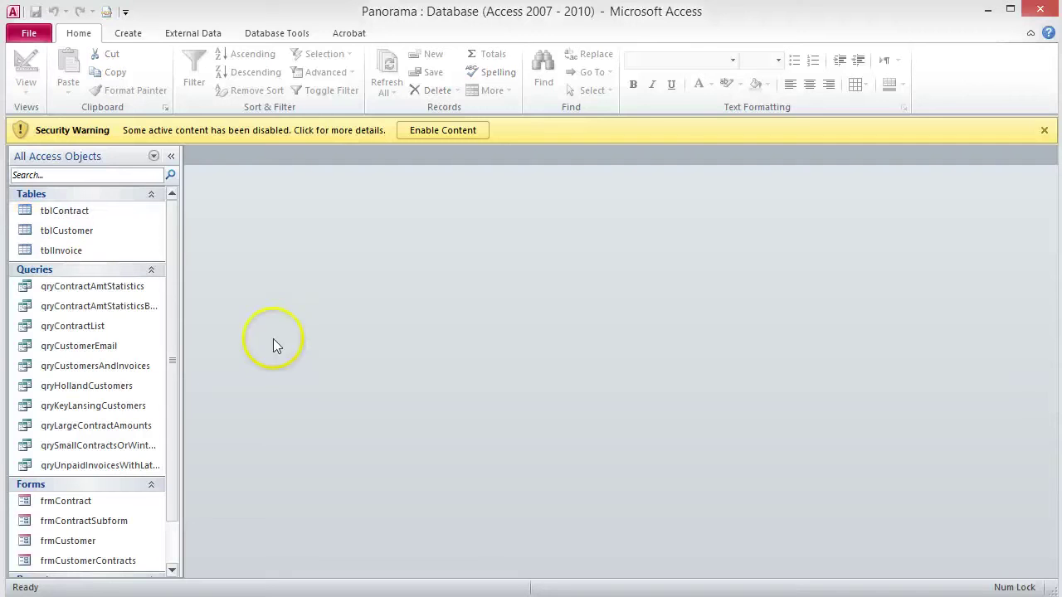
Save a copy of the database under the name "Panorama_T5_" followed by the student's last name
click(30, 34)
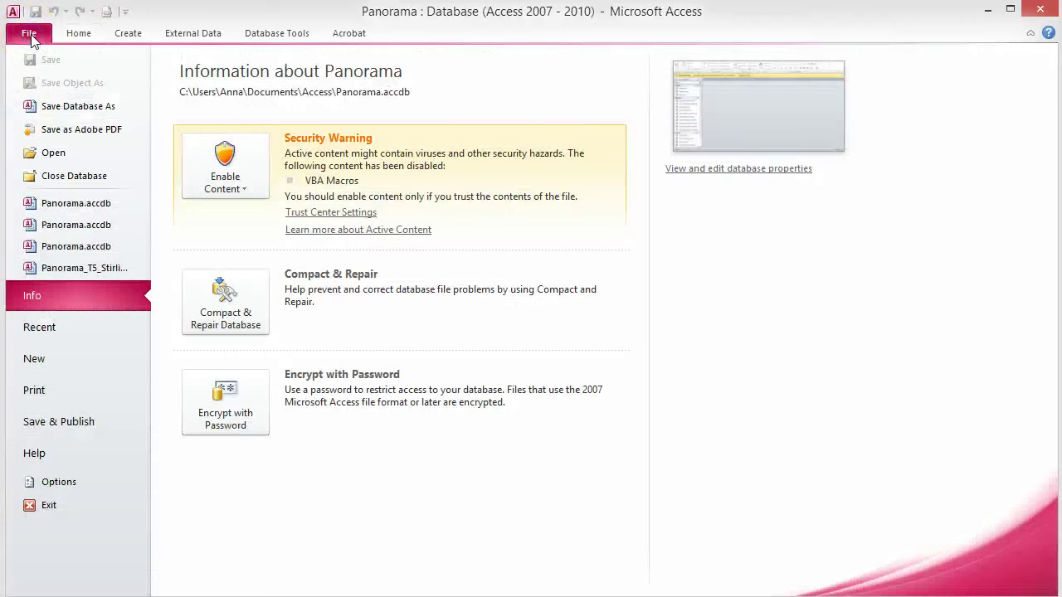
click(66, 112)
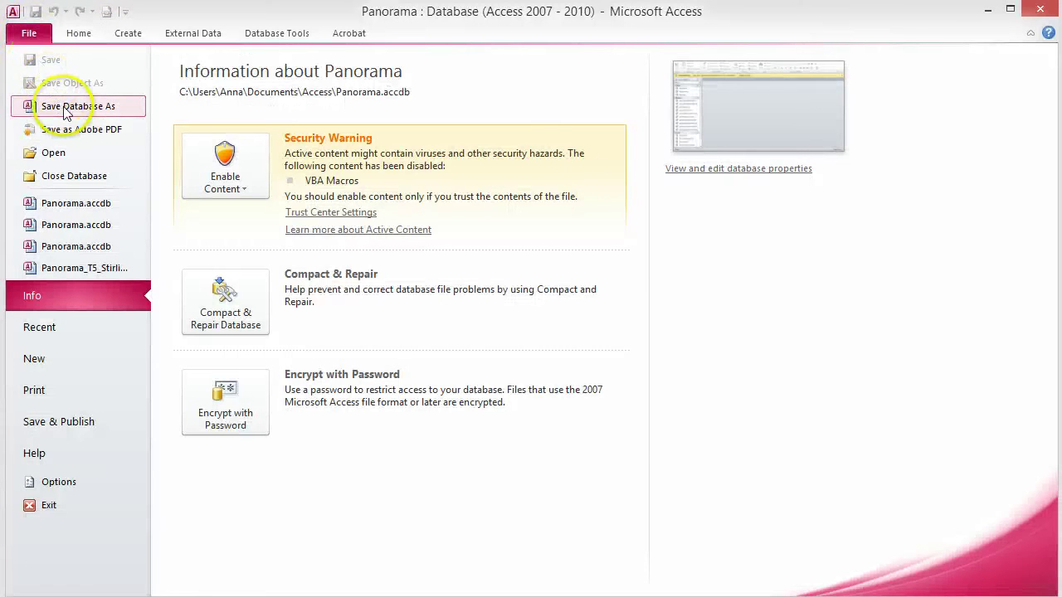
click(182, 358)
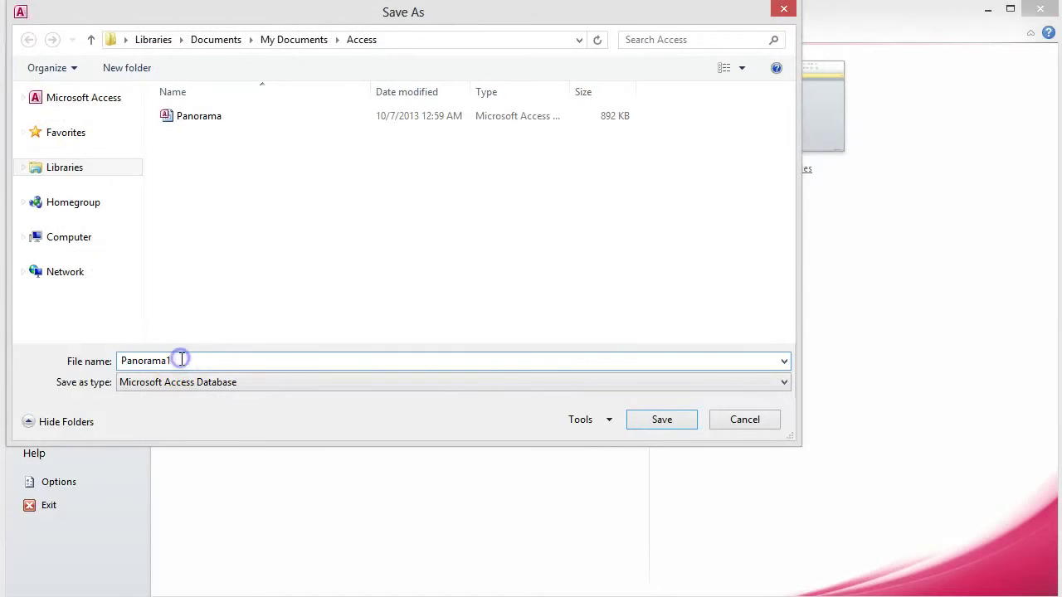
key(BackSpace)
text(_T5_Stirling)
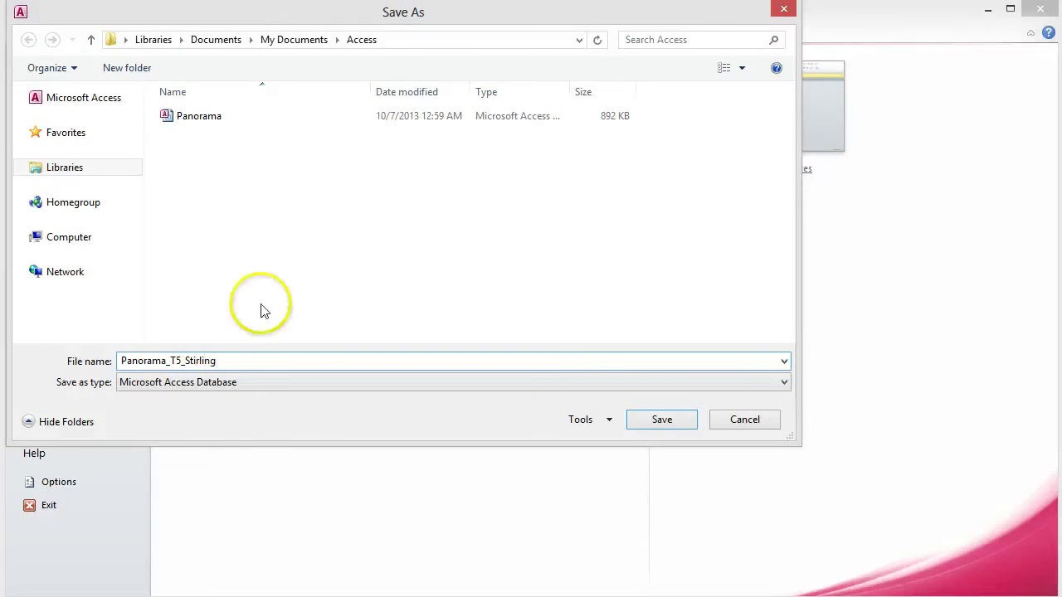
click(666, 420)
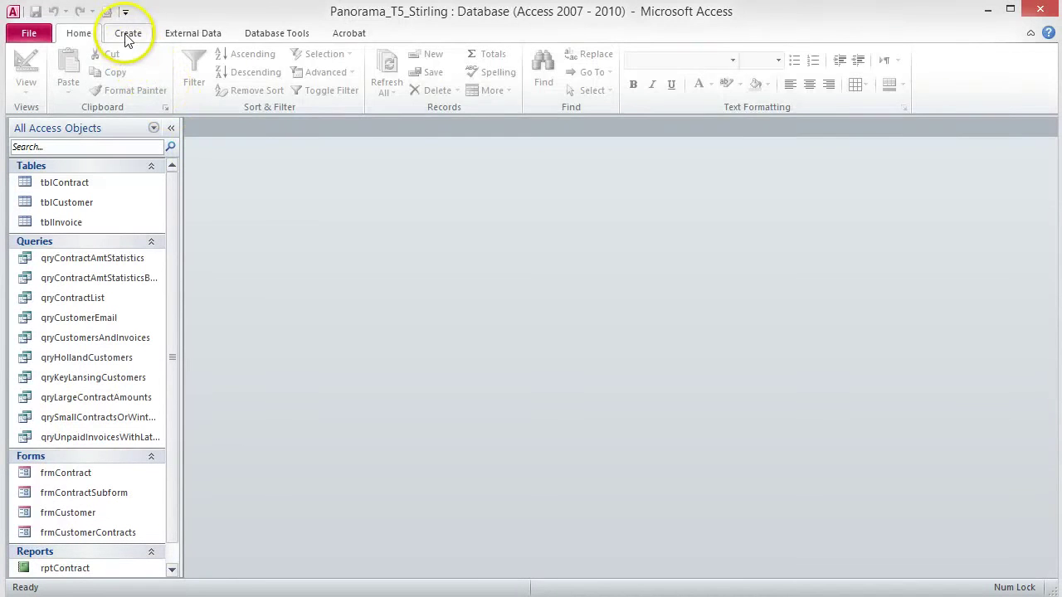
Create a new query in Design view based on the tblCustomer table
click(128, 34)
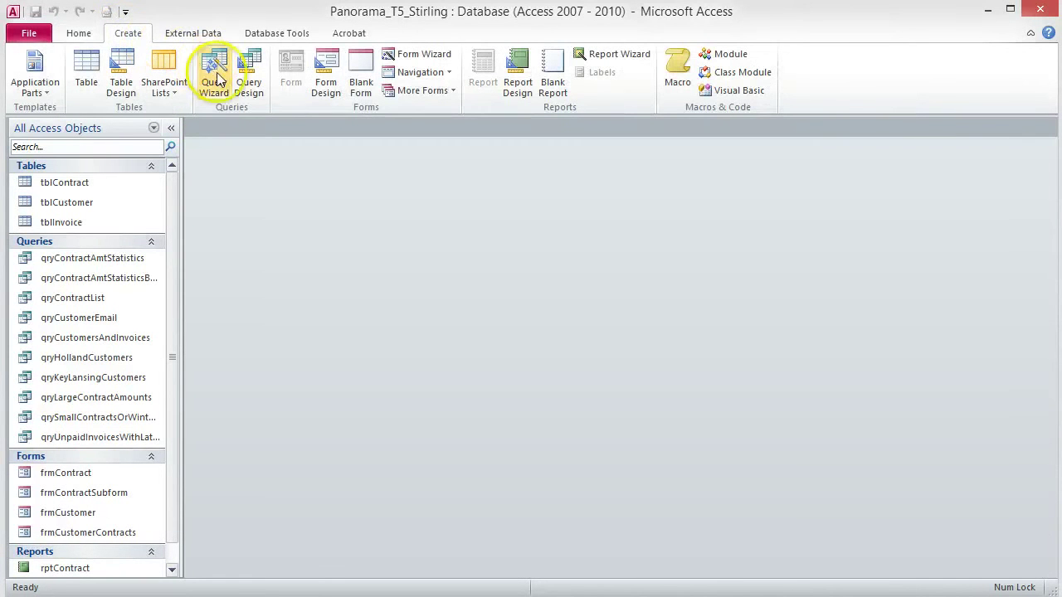
click(248, 87)
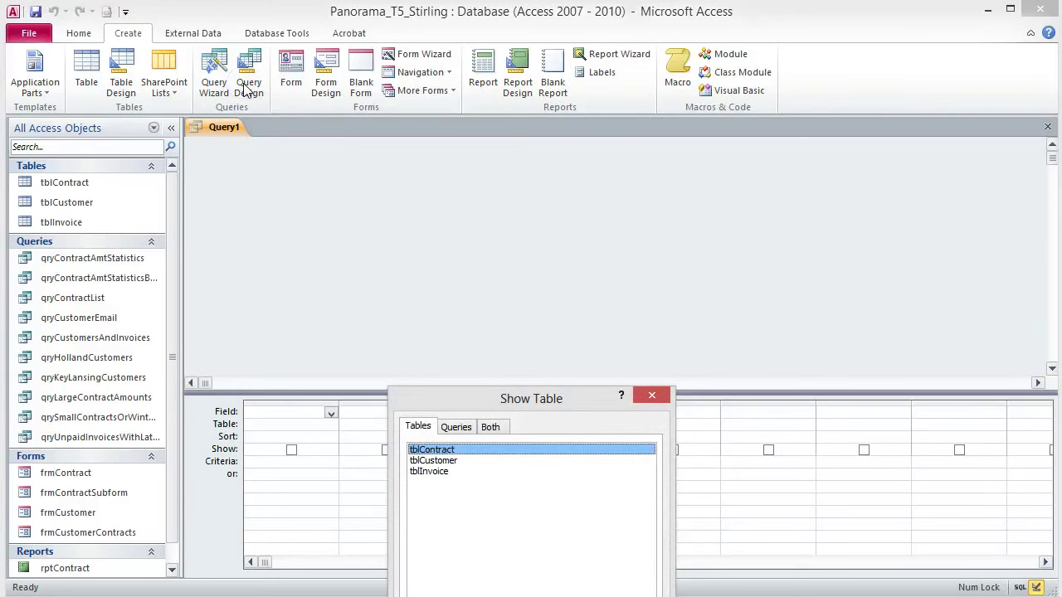
drag(553, 404, 535, 214)
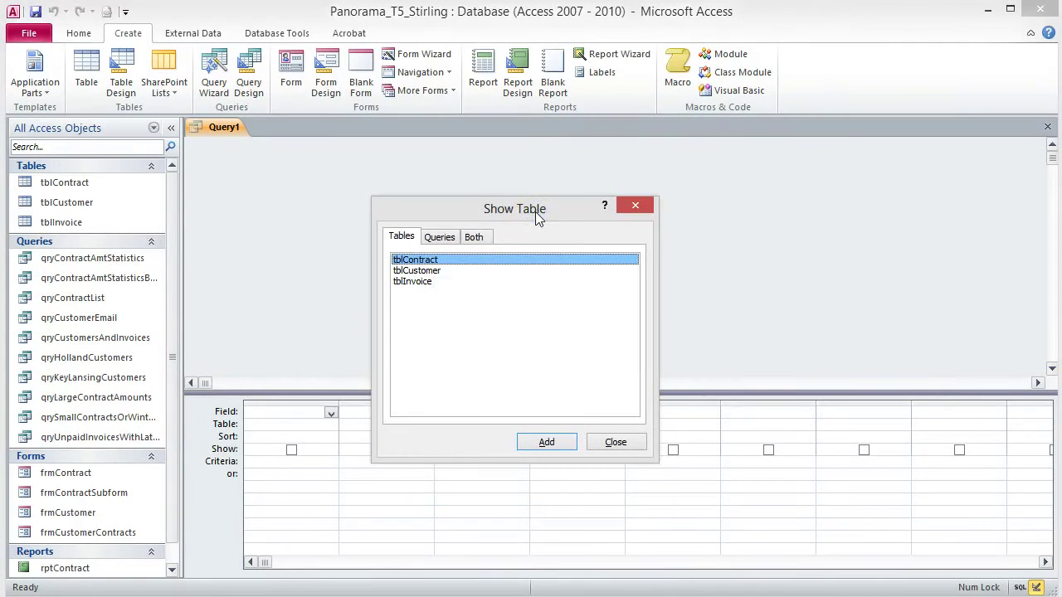
click(423, 271)
click(546, 441)
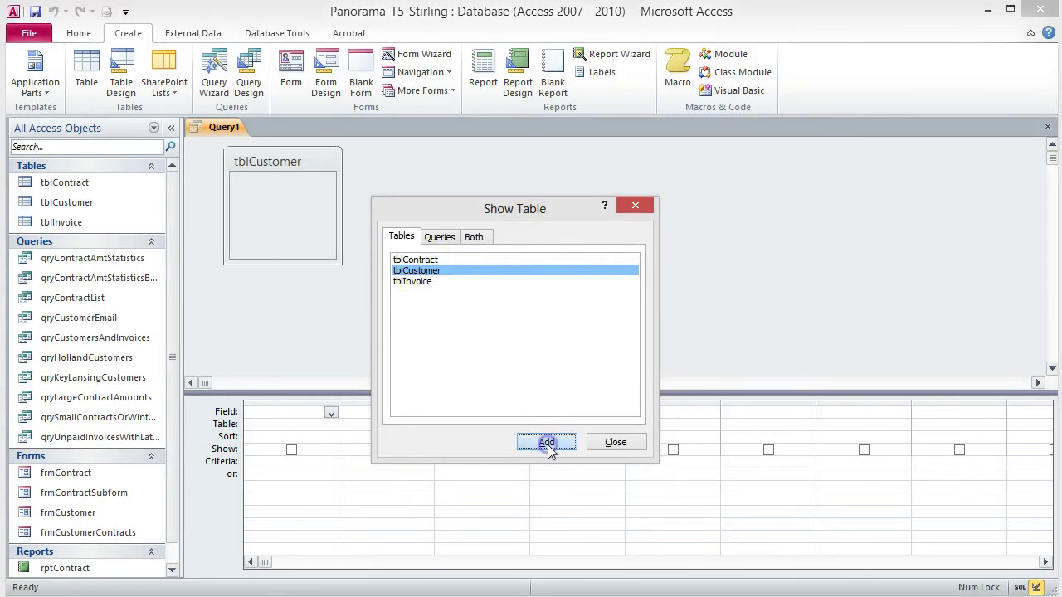
click(614, 442)
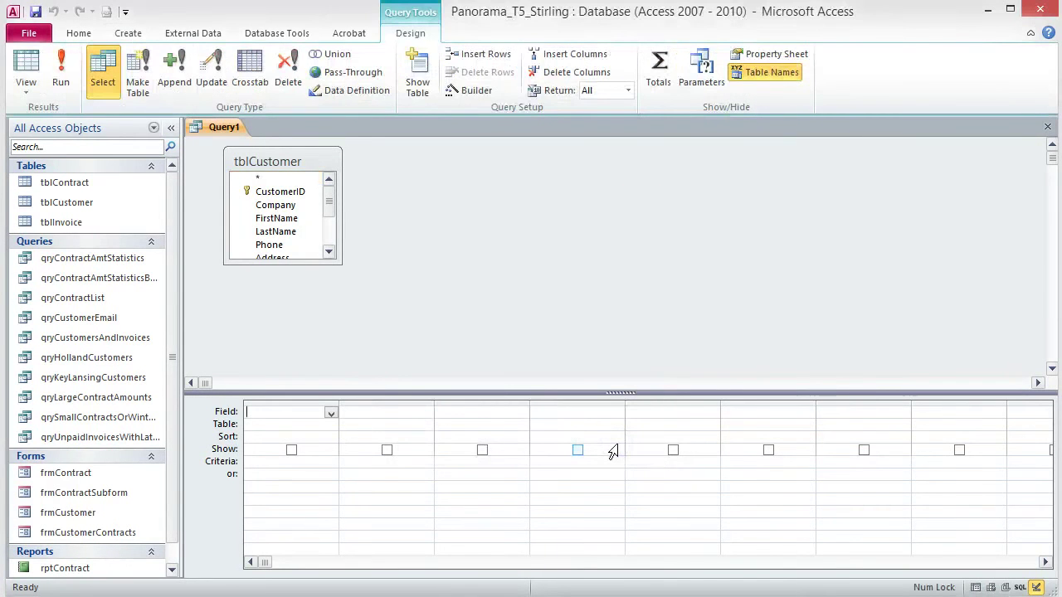
Add all tblCustomer fields to the query's design grid and set the Phone criterion to Like "616*"
double_click(290, 165)
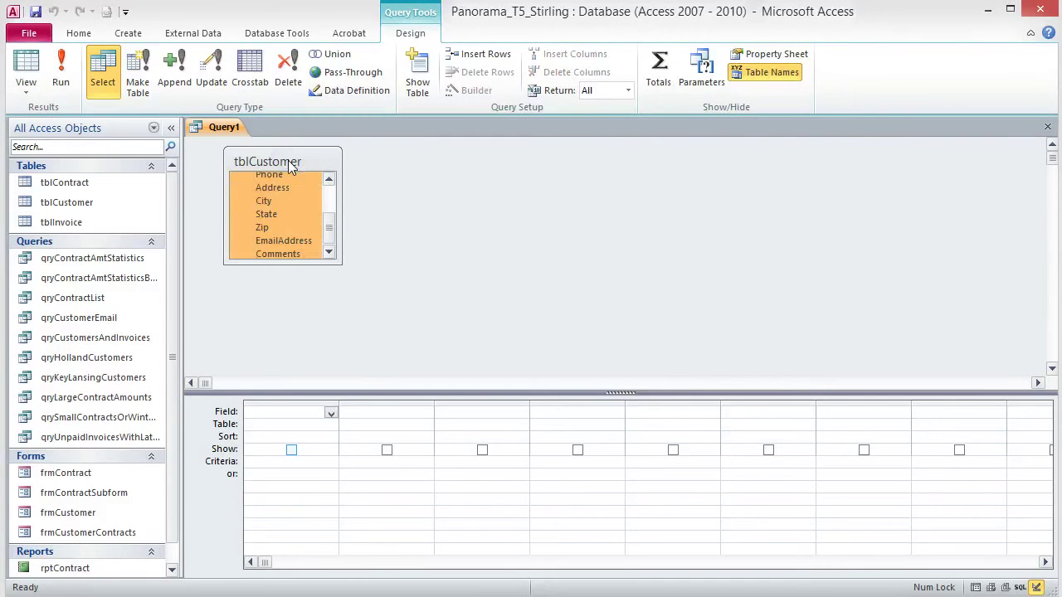
drag(279, 189, 302, 412)
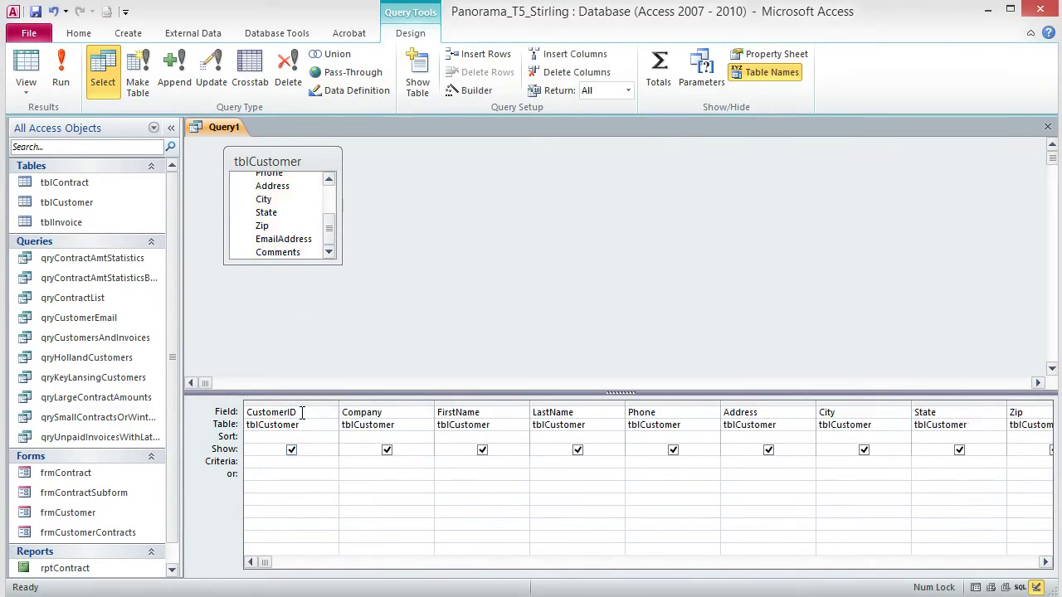
click(642, 461)
text(L)
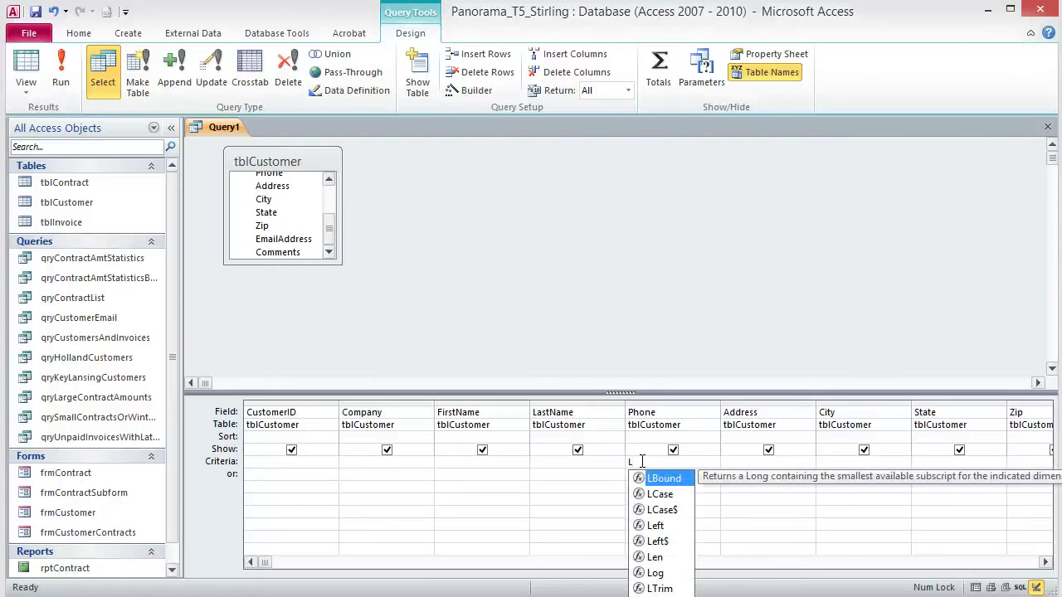
text(ike)
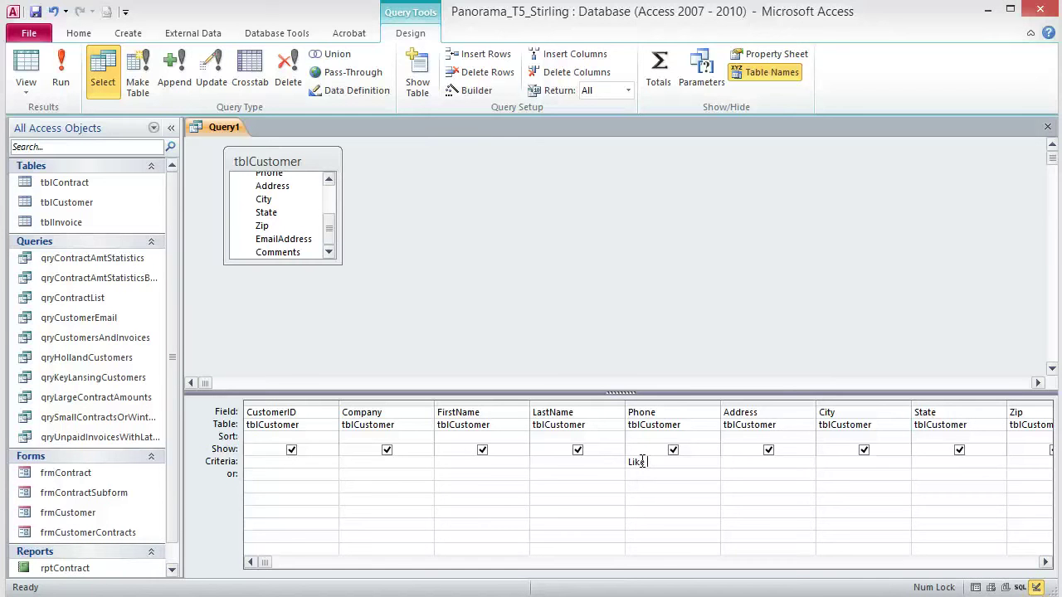
text("616*)
Save the query as qry616AreaCode and run it
click(35, 11)
text(qry616AreaCode)
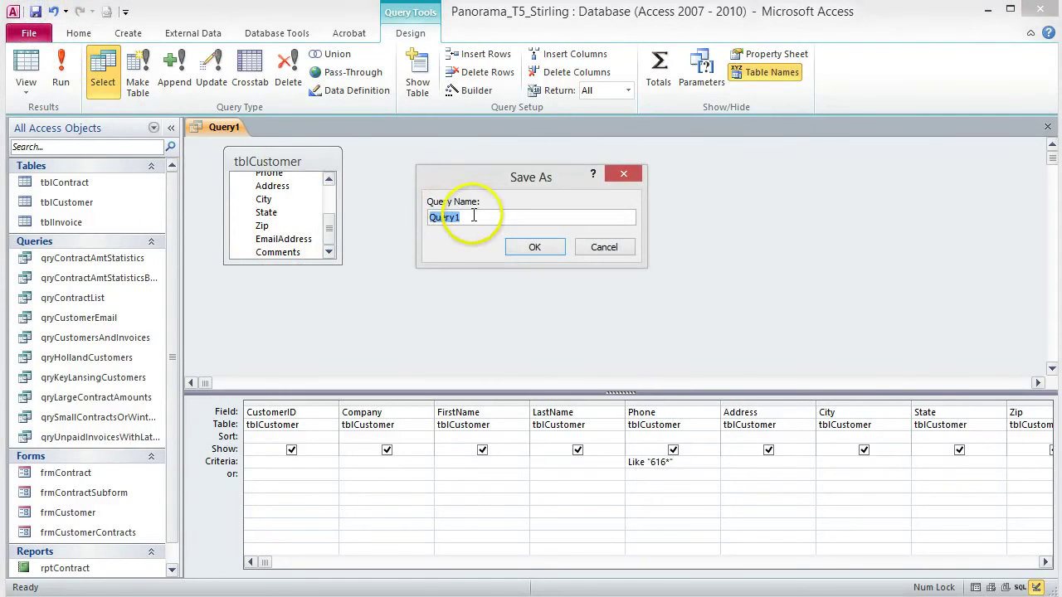
click(540, 251)
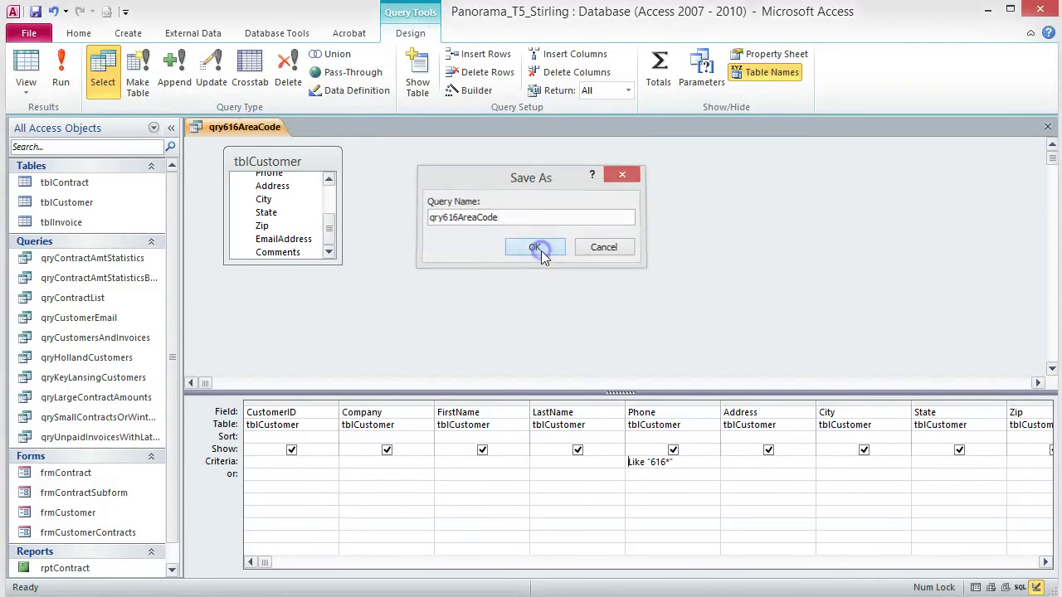
click(62, 73)
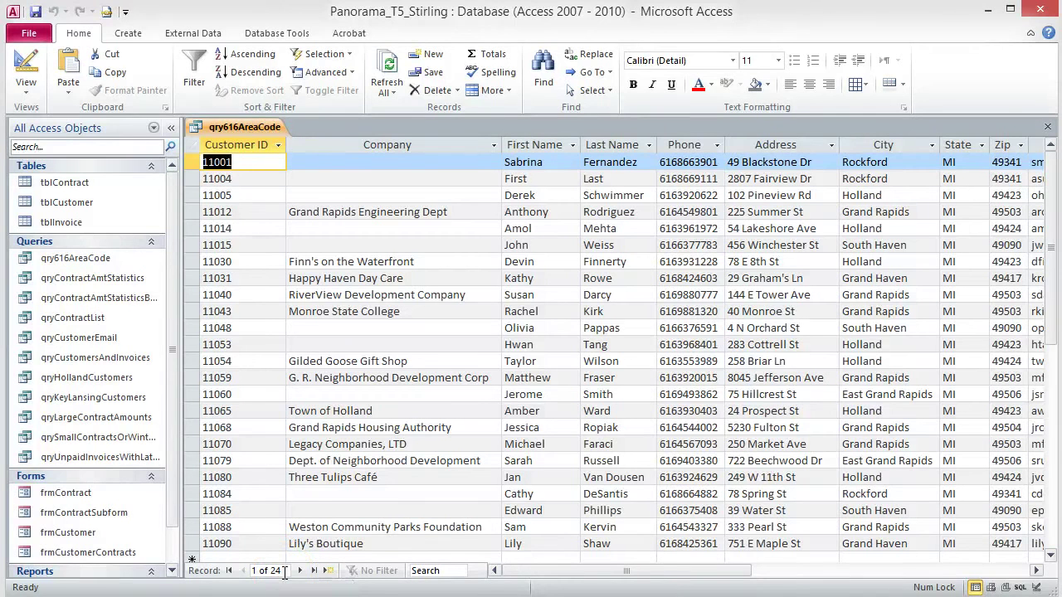
Replace the placeholder first and last name in the second record with the student's own name, and close the saved query
click(535, 180)
key(BackSpace)
key(BackSpace)
key(BackSpace)
key(BackSpace)
key(BackSpace)
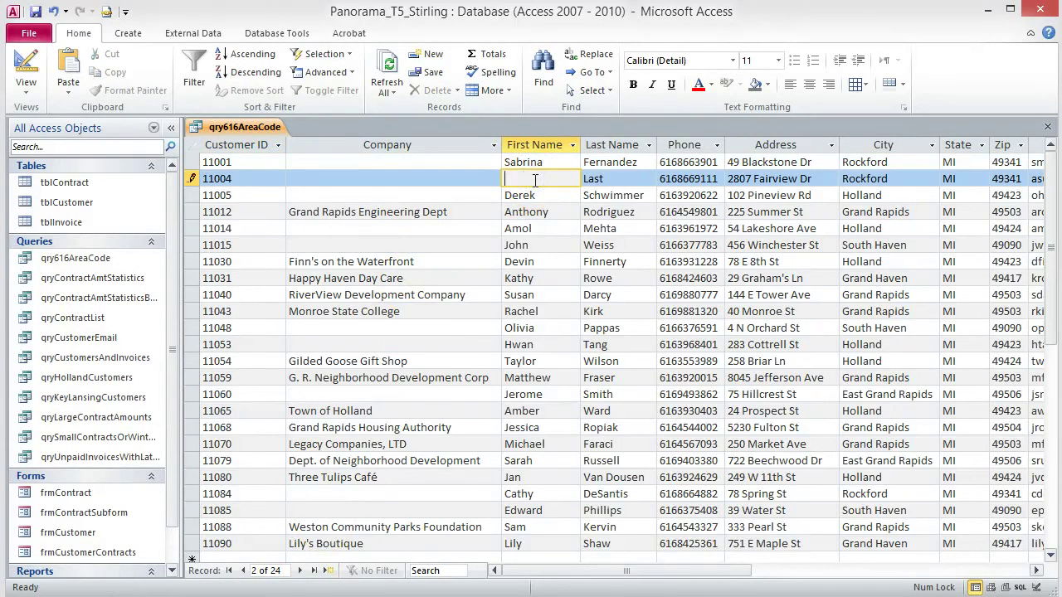
text(Anna)
key(Tab)
text(St)
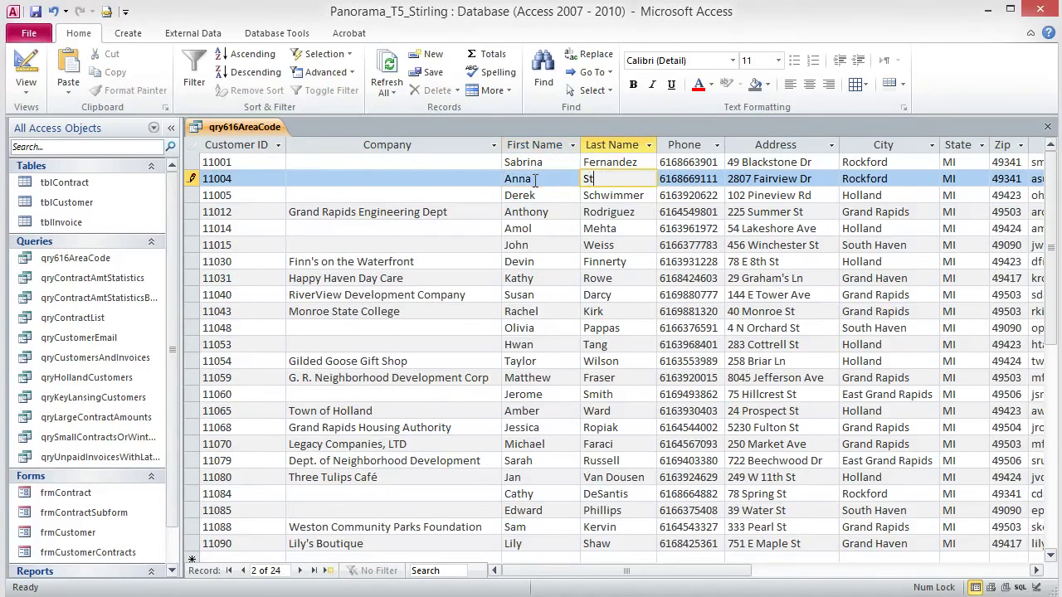
text(irling)
key(Tab)
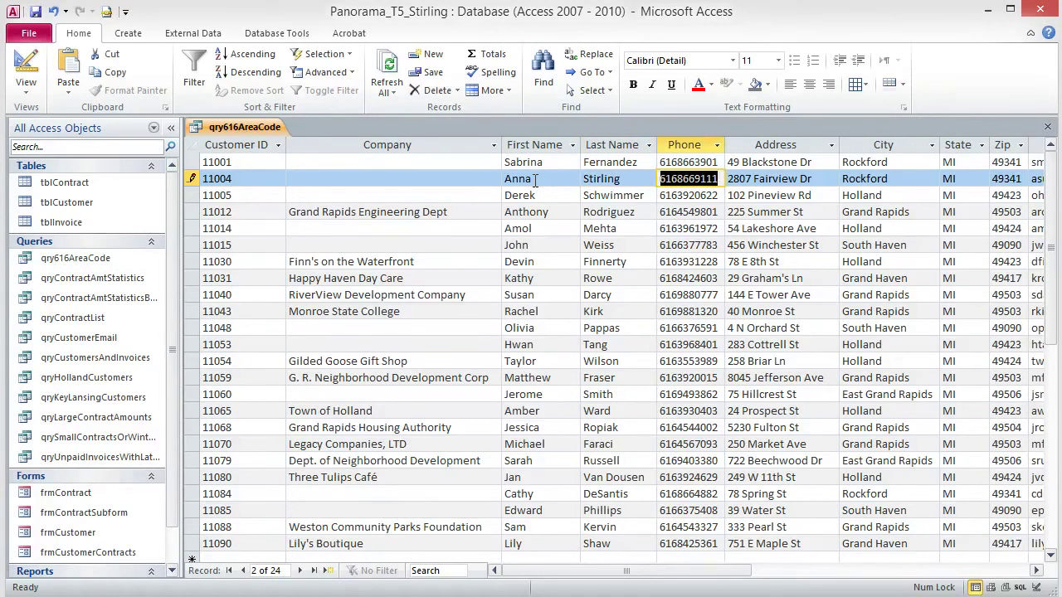
click(35, 11)
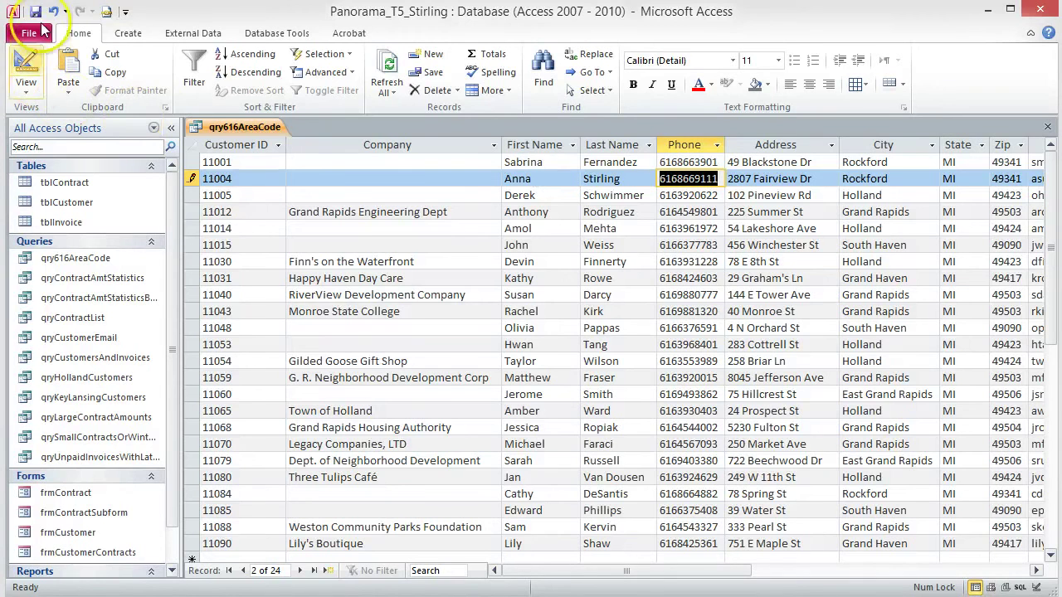
click(1046, 131)
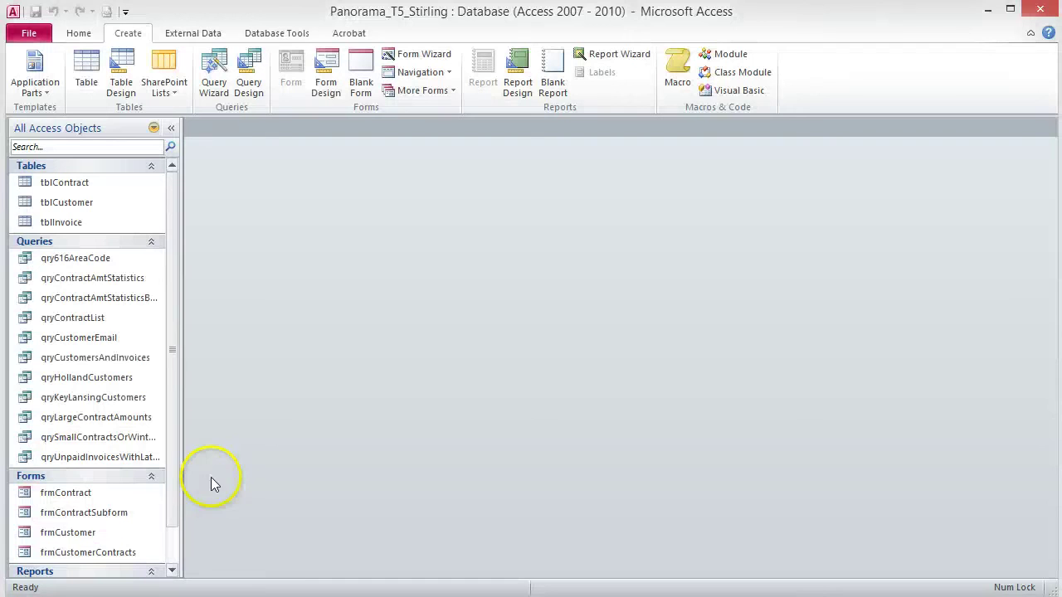
Copy the qry616AreaCode query and paste it as a new query named qryHollandRockfordSaugatackCustomers
right_click(97, 263)
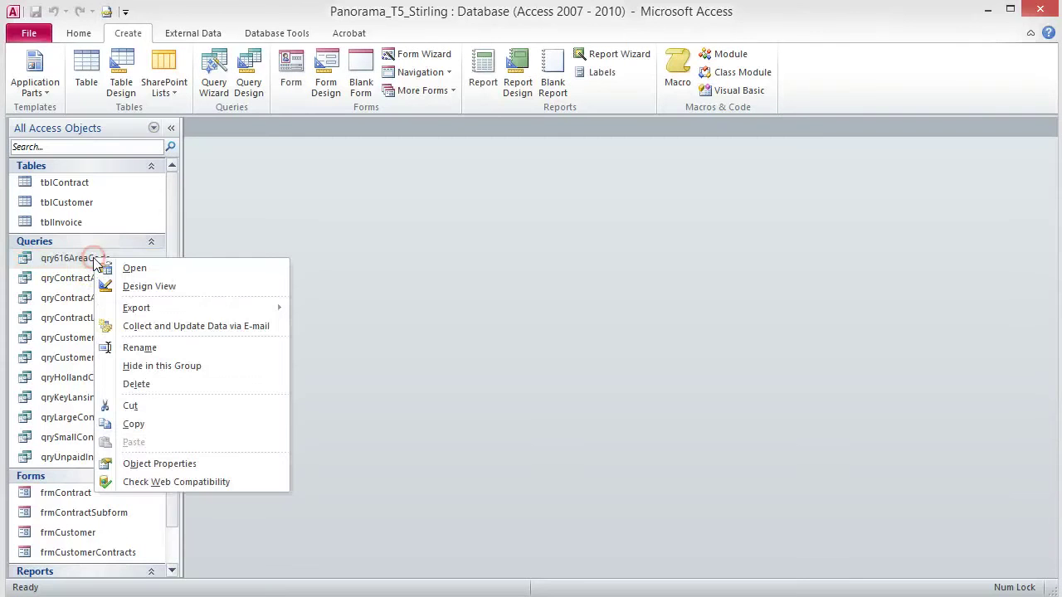
click(142, 427)
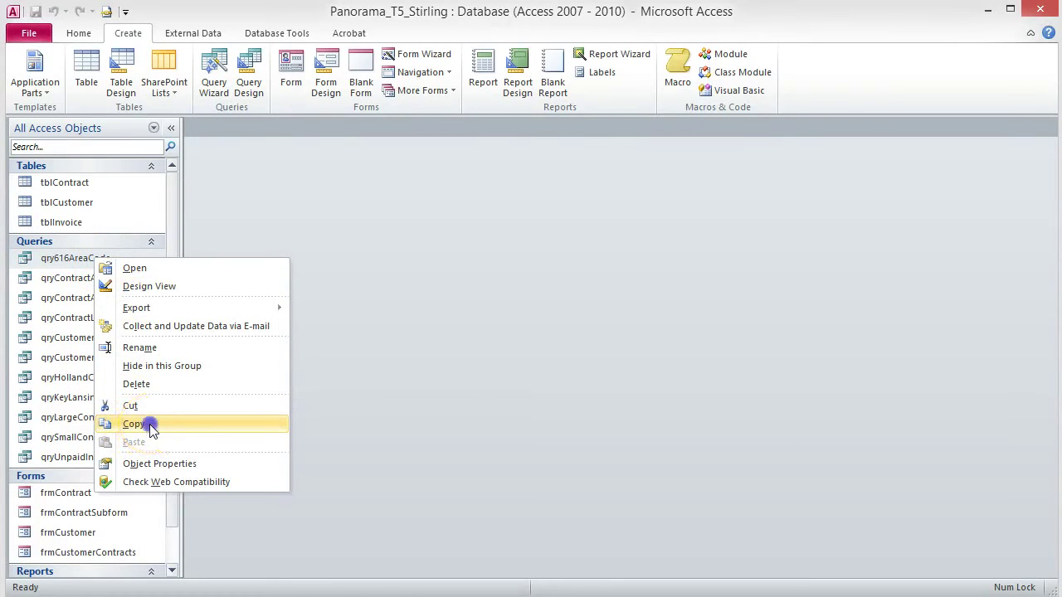
click(79, 33)
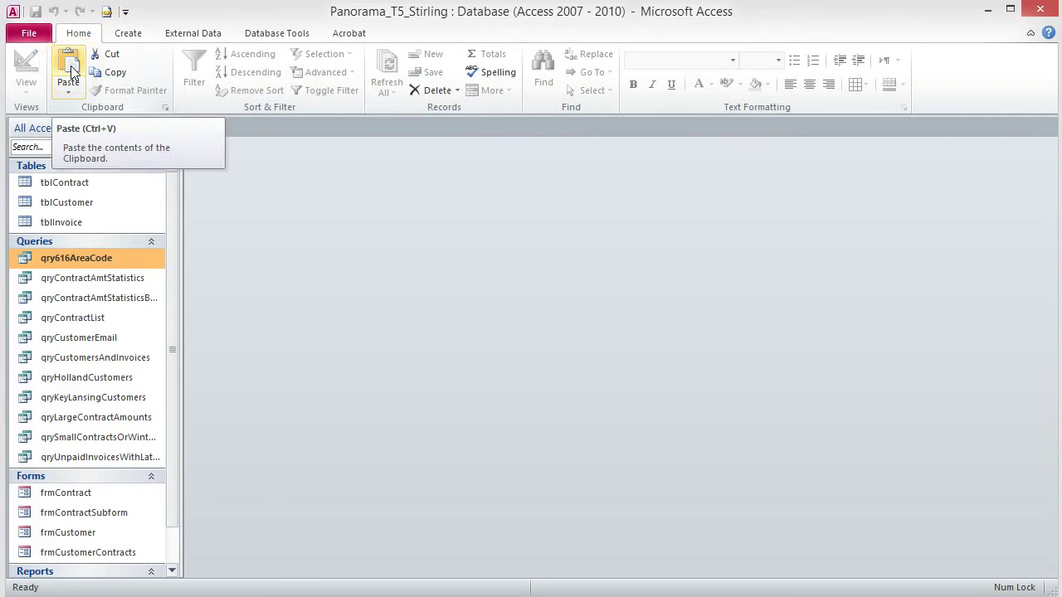
click(71, 72)
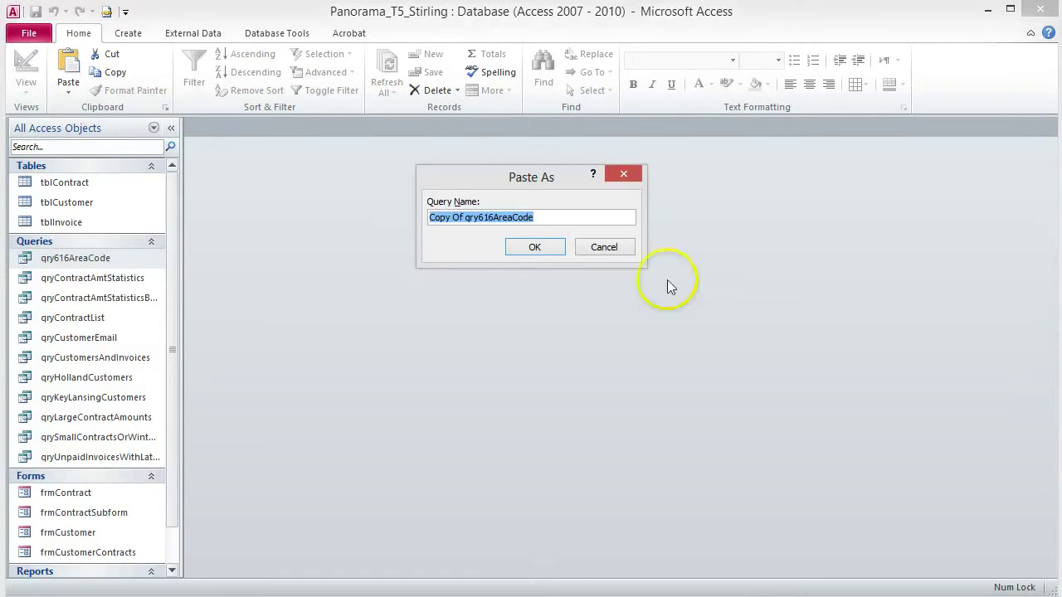
click(547, 216)
drag(547, 216, 398, 217)
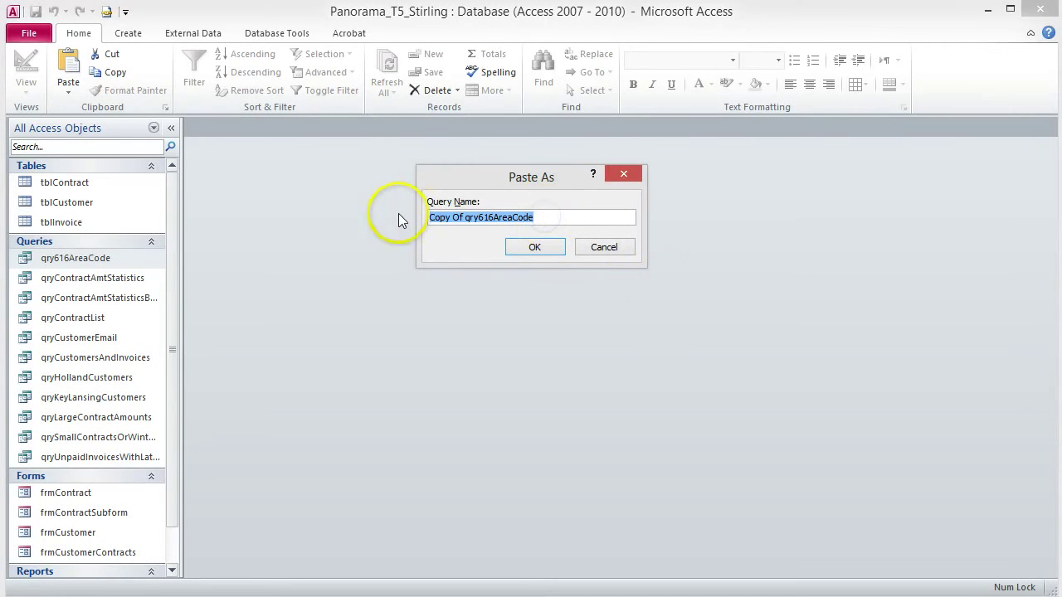
key(ctrl+v)
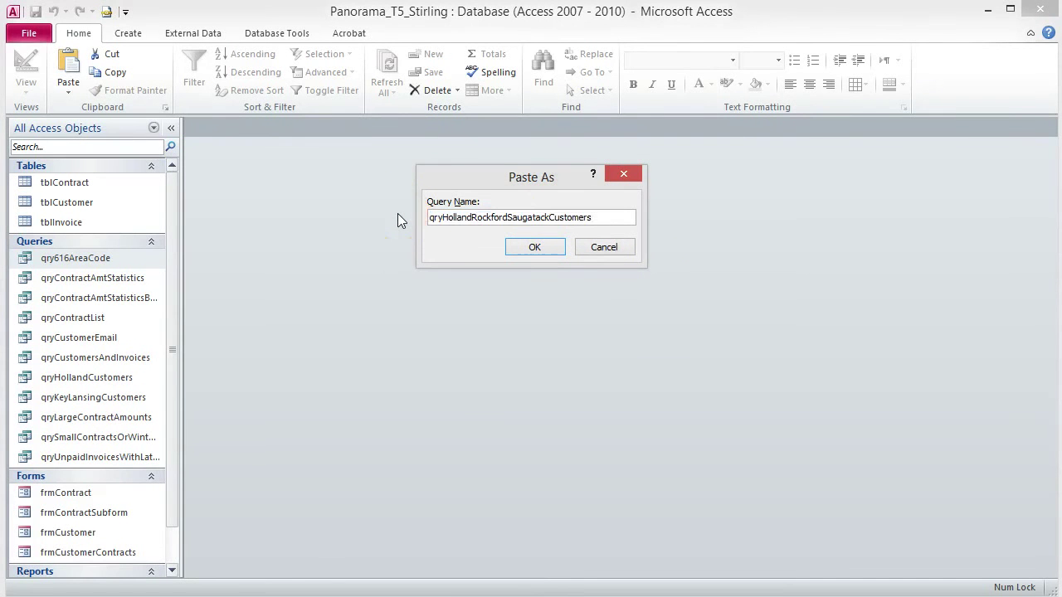
click(552, 247)
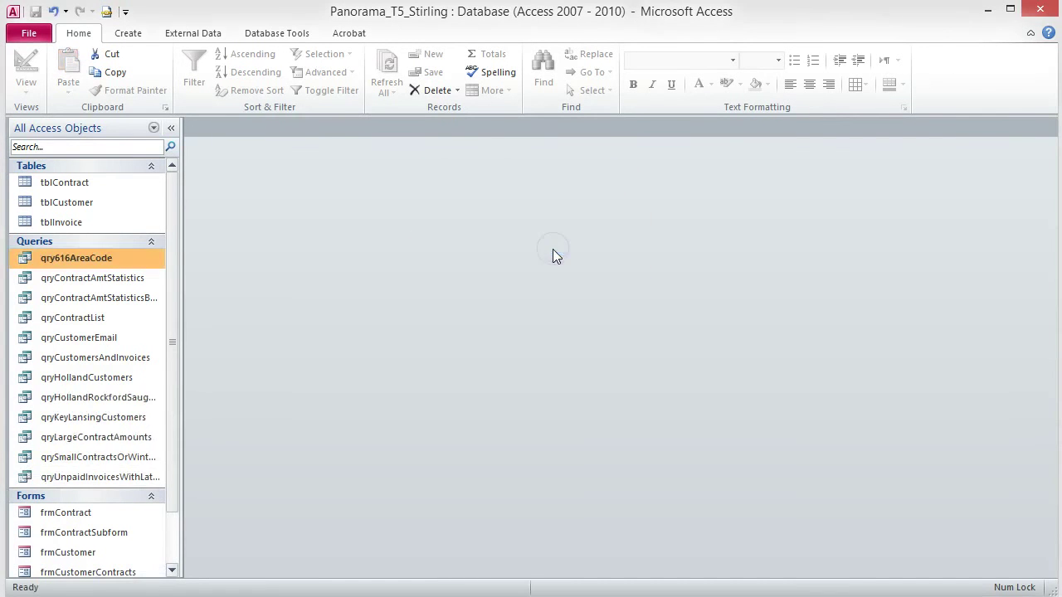
Open qryHollandRockfordSaugatackCustomers in Design view and delete its Phone criterion
double_click(104, 397)
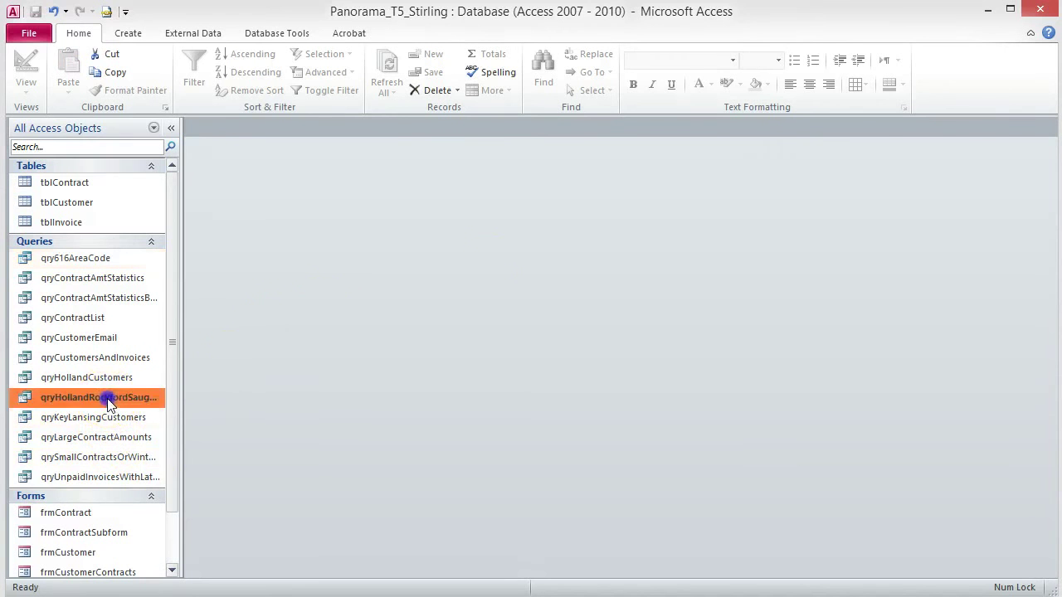
click(26, 67)
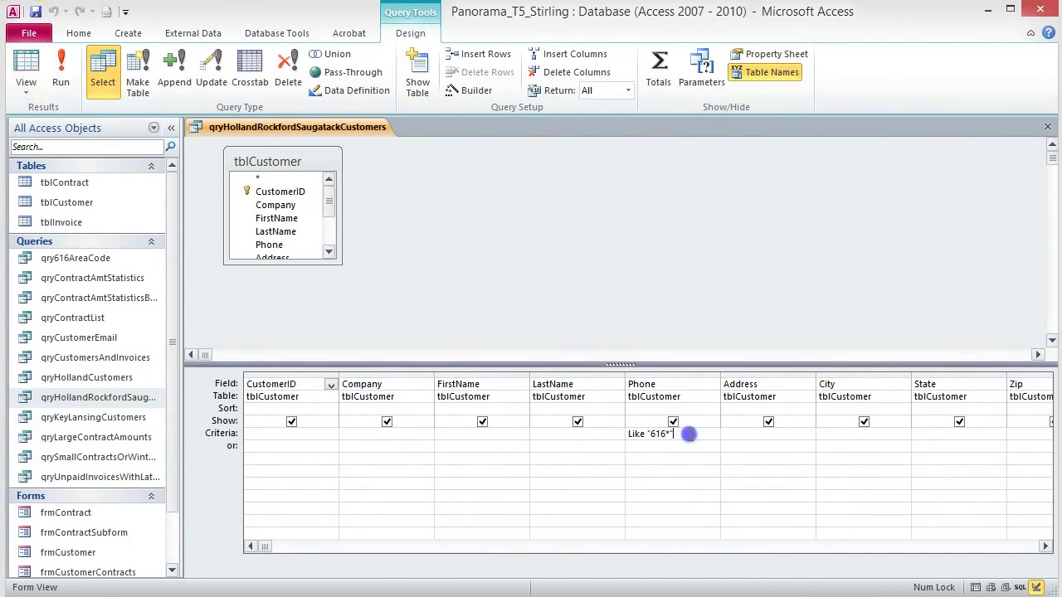
drag(687, 429, 618, 433)
key(Delete)
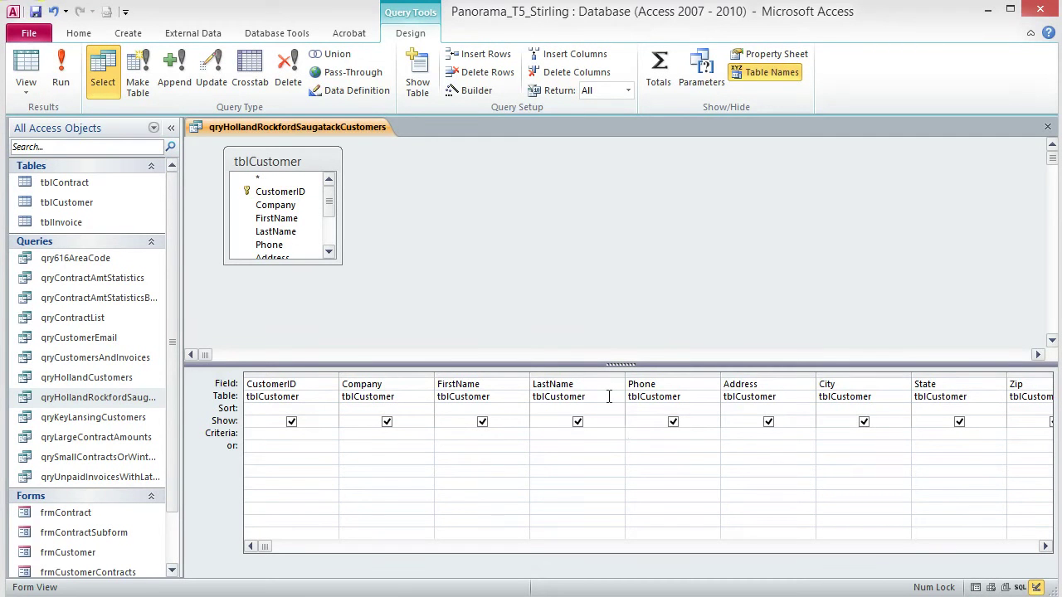
Set the City criterion to In ("Holland","Rockford","Saugatuck") and run the query
right_click(834, 433)
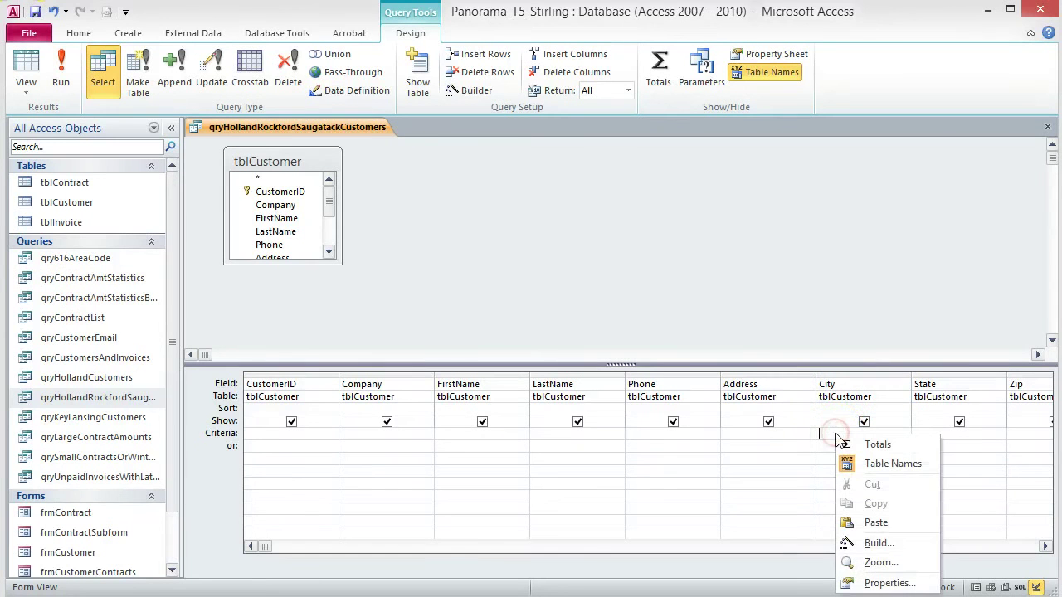
click(876, 563)
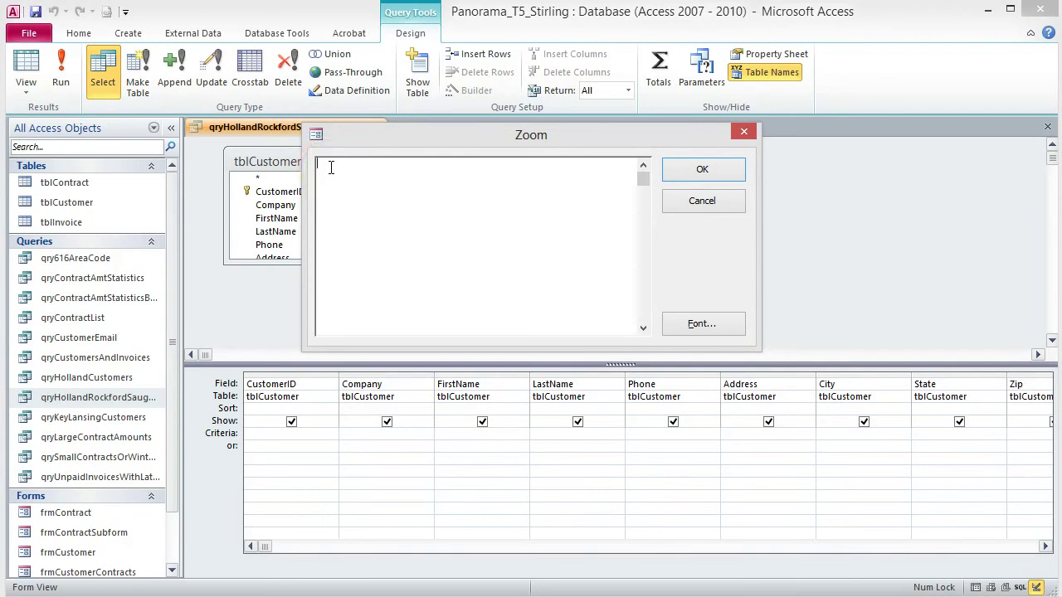
key(ctrl+v)
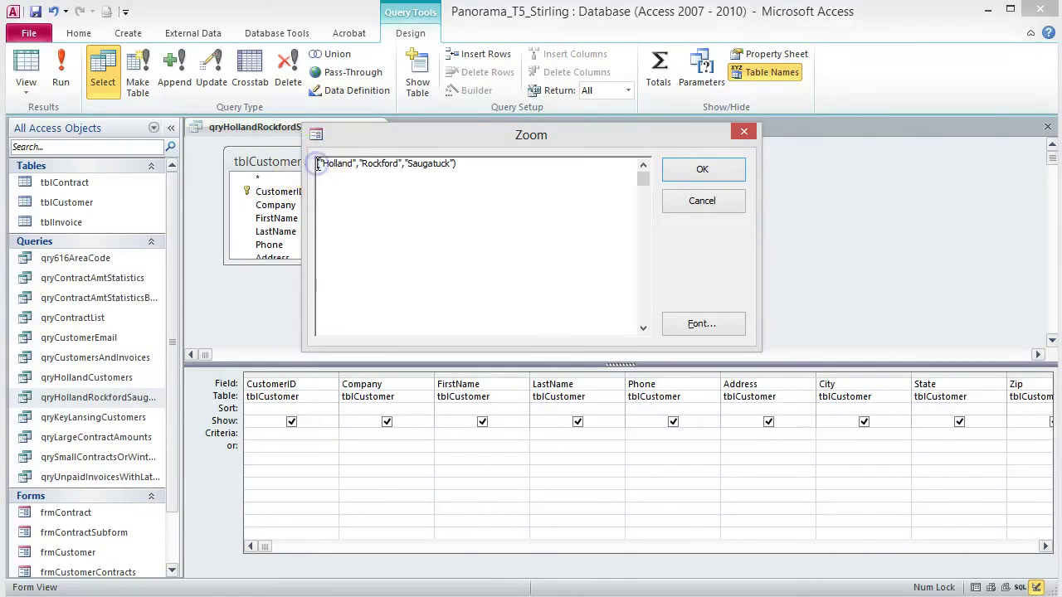
click(319, 164)
text(In)
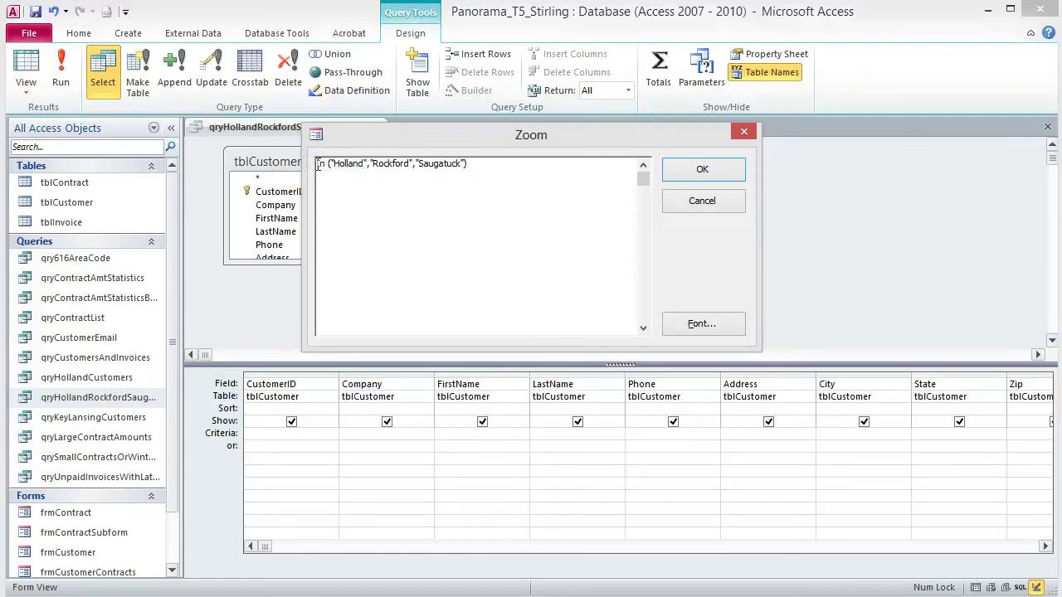
click(510, 163)
click(731, 170)
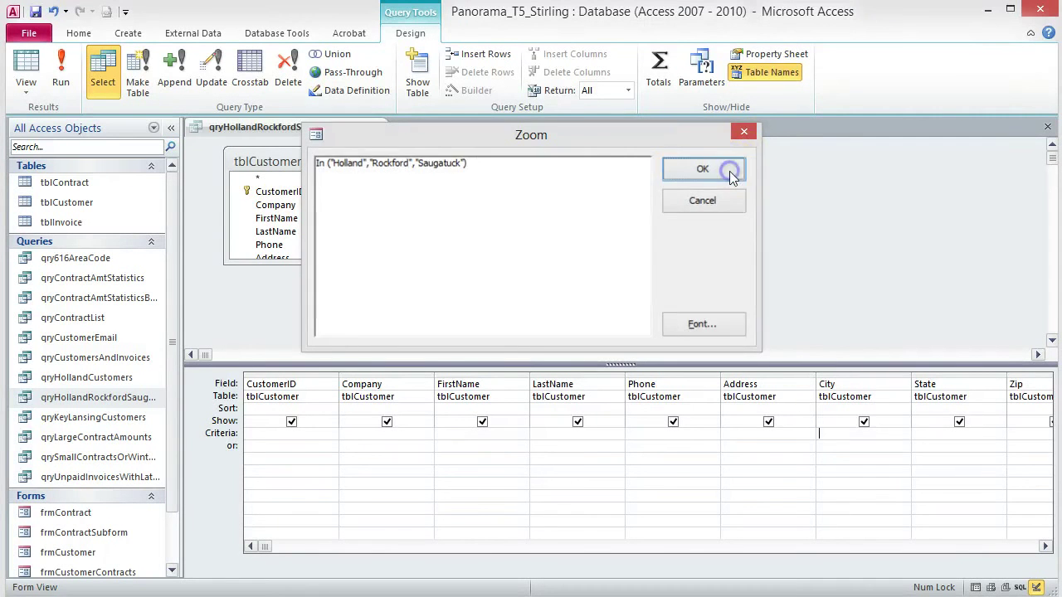
click(60, 71)
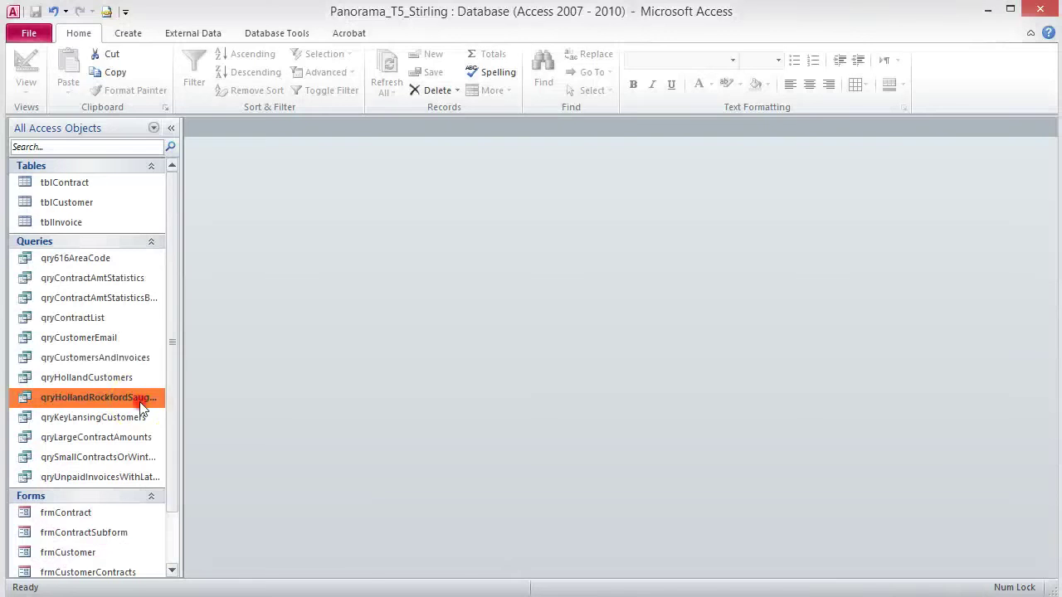
Copy the qryHollandRockfordSaugatackCustomers query and paste it as qryNonHollandRockfordSaugatackCustomers
right_click(140, 402)
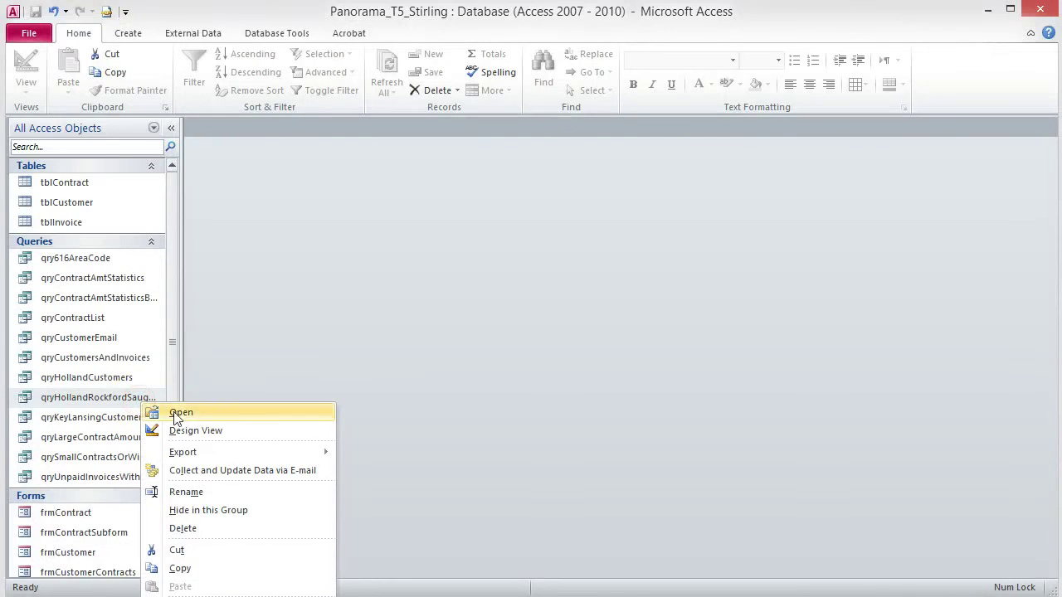
click(181, 568)
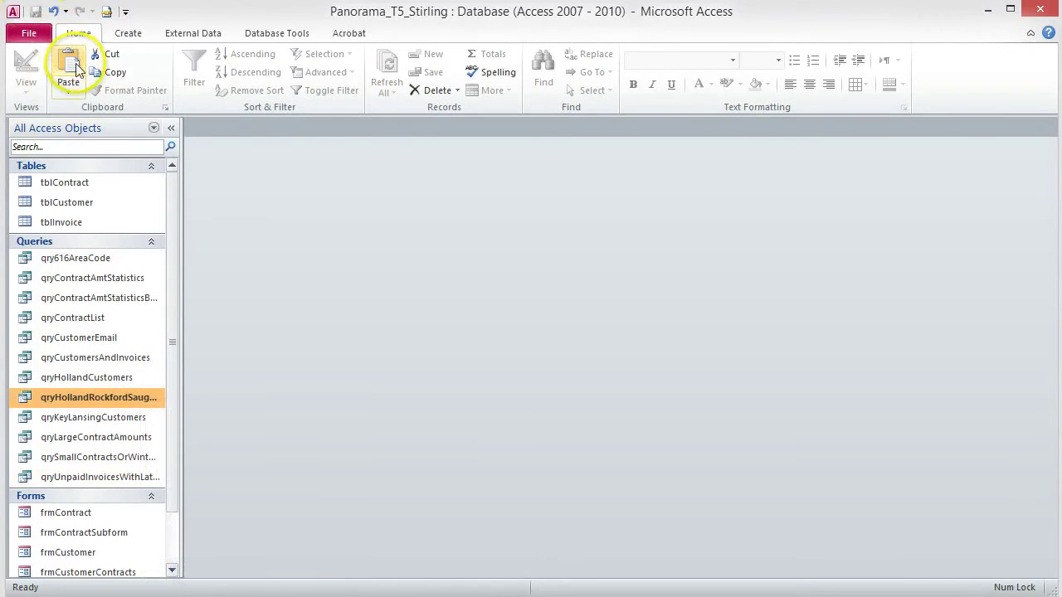
click(70, 67)
click(469, 217)
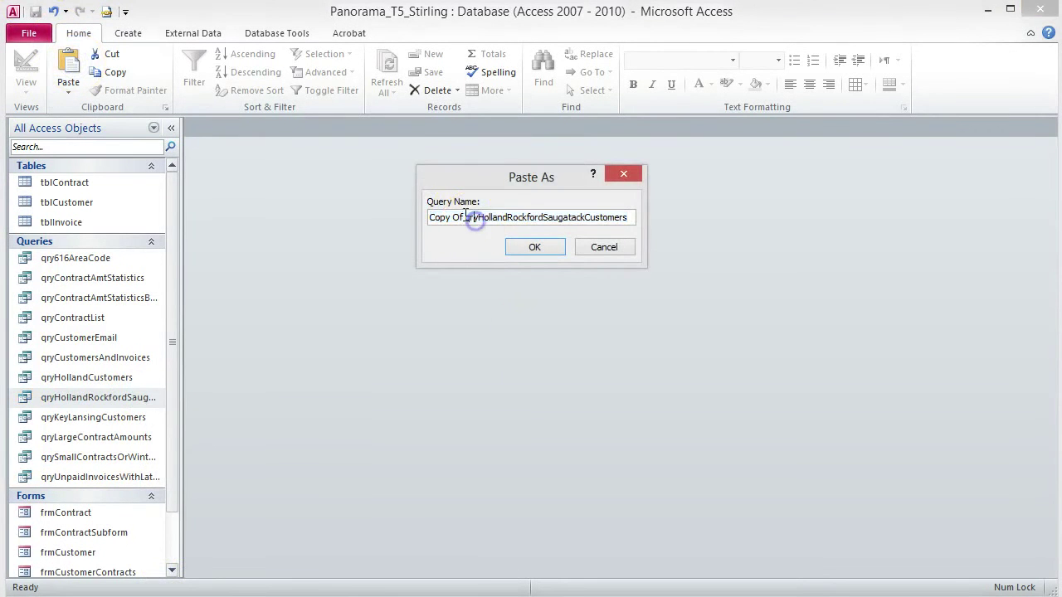
drag(468, 217, 415, 218)
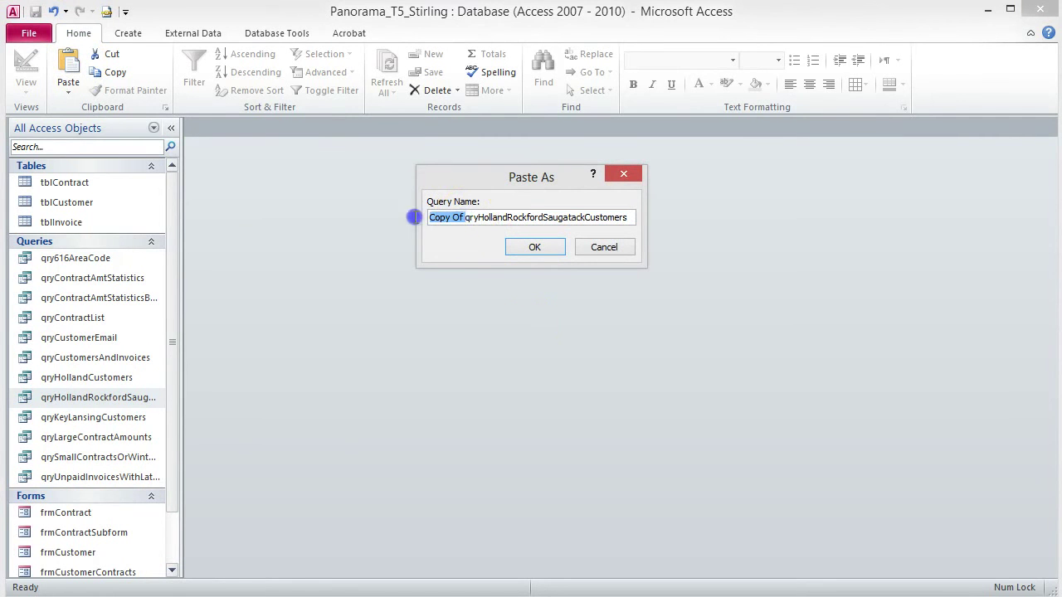
key(Delete)
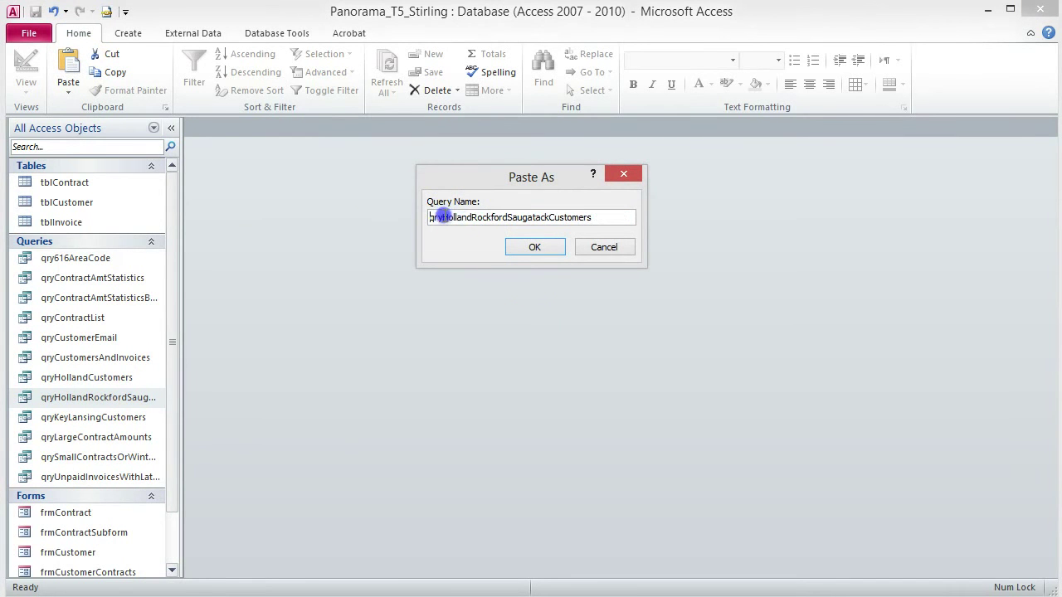
click(445, 217)
text(Non)
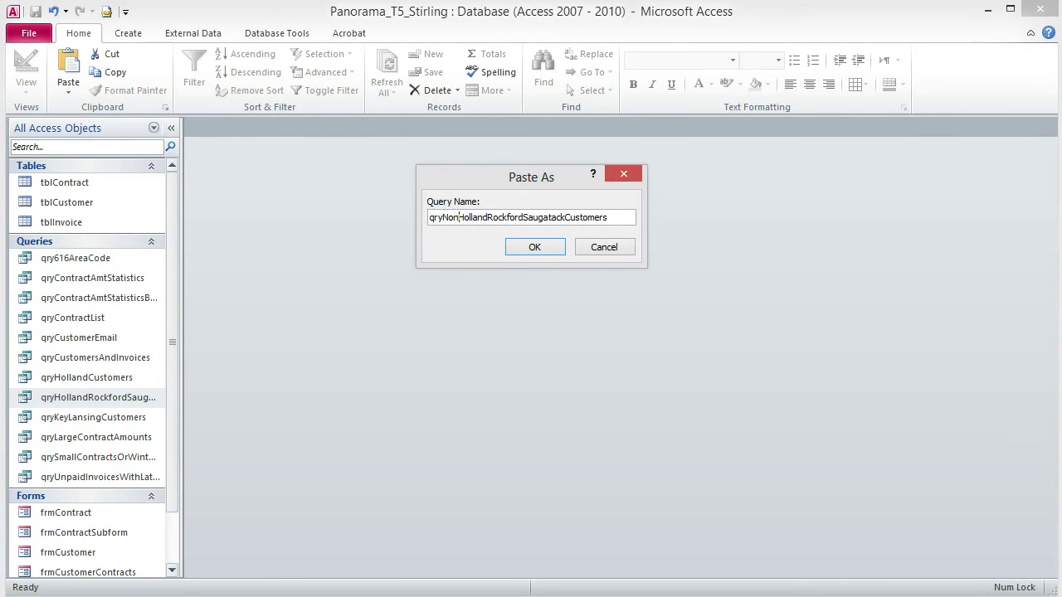
click(532, 250)
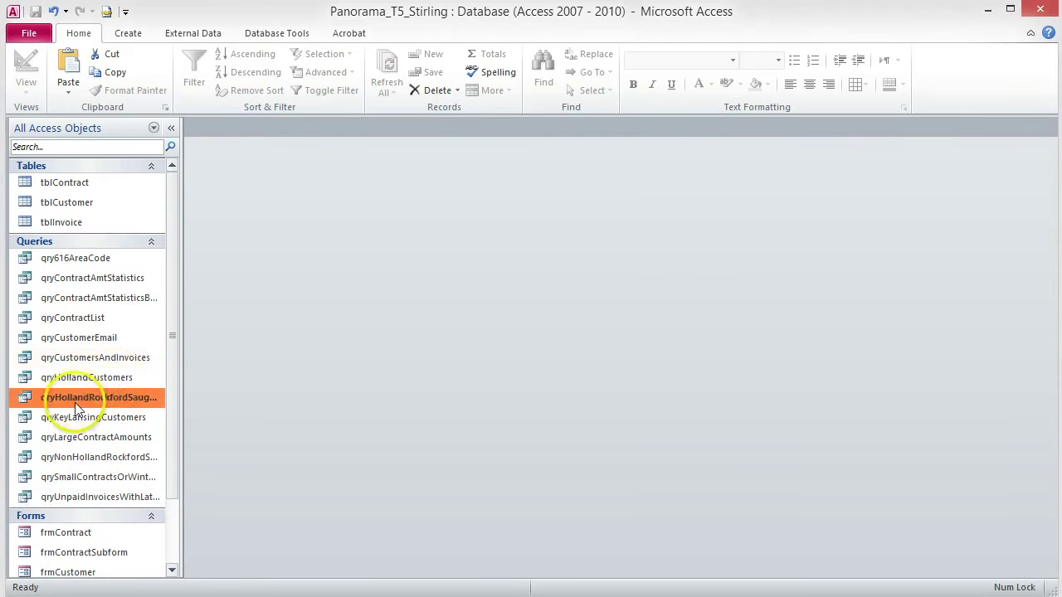
Open qryNonHollandRockfordSaugatackCustomers in Design view and change its City criterion to Not In ("Holland","Rockford","Saugatuck")
double_click(67, 456)
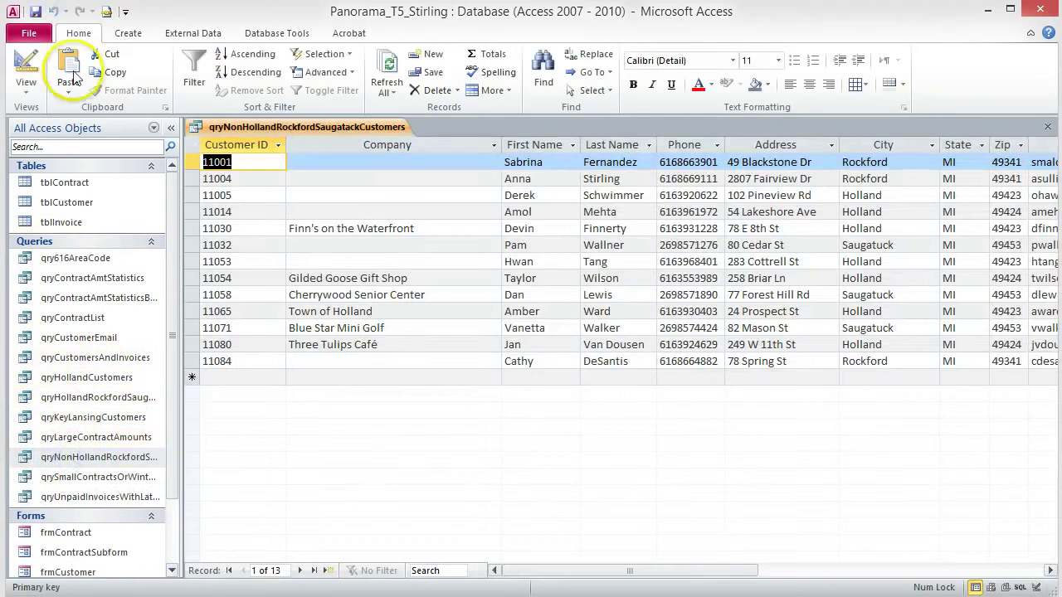
click(26, 65)
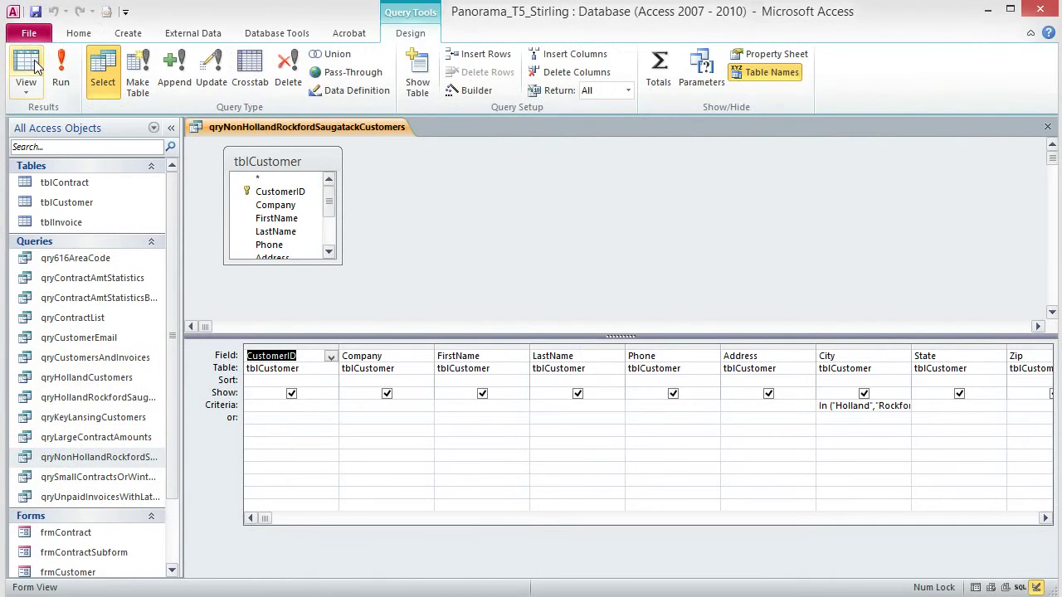
right_click(844, 408)
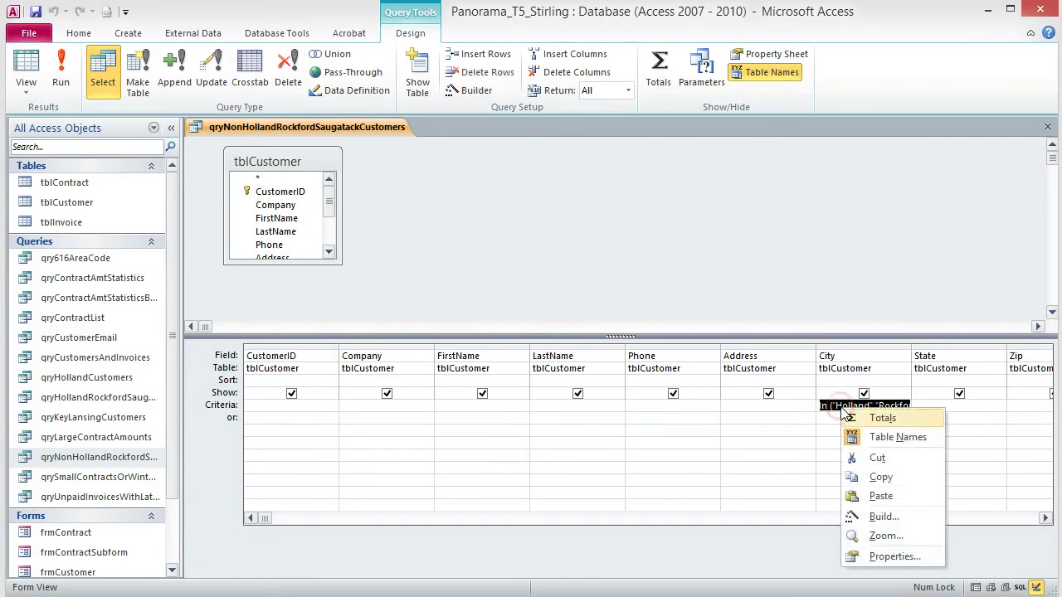
click(880, 536)
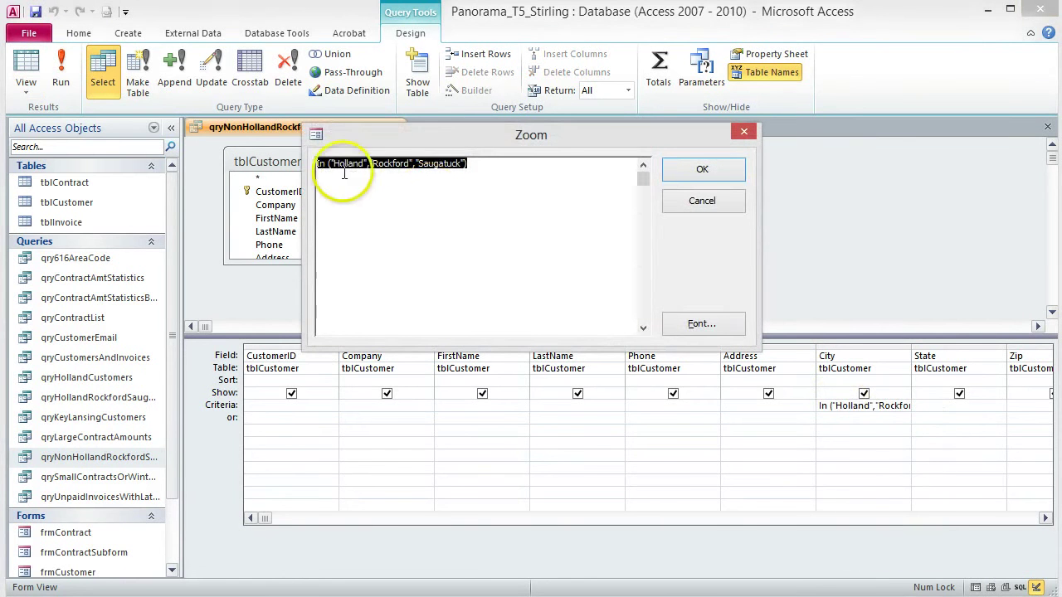
click(316, 163)
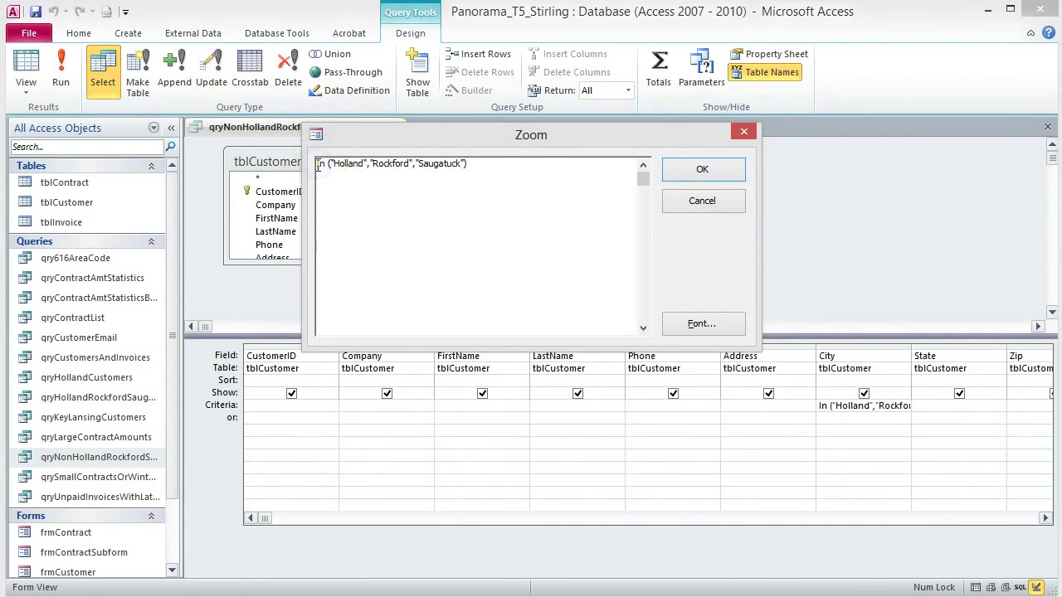
text(Not)
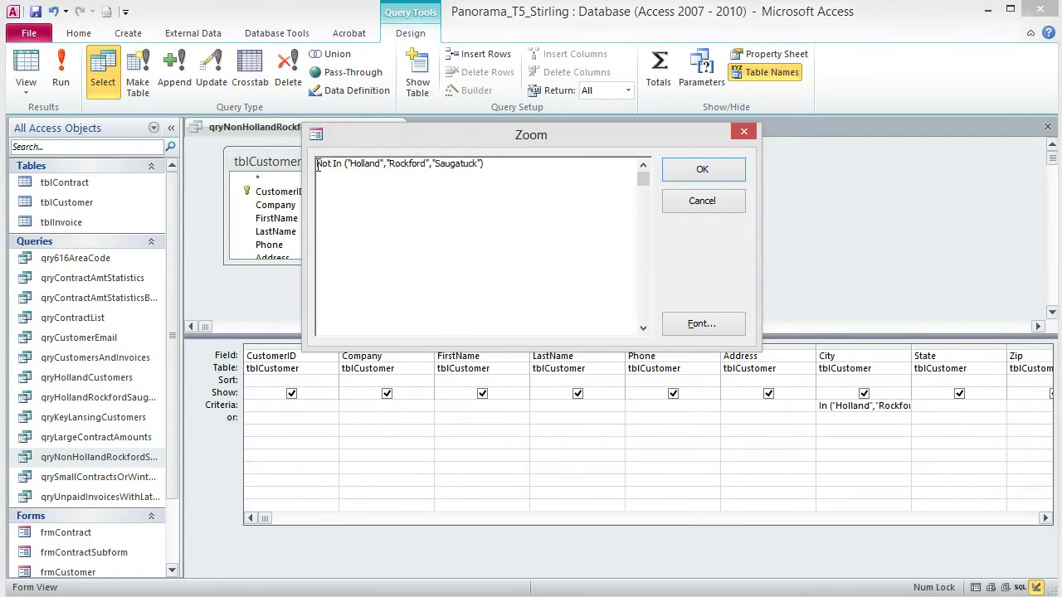
click(699, 171)
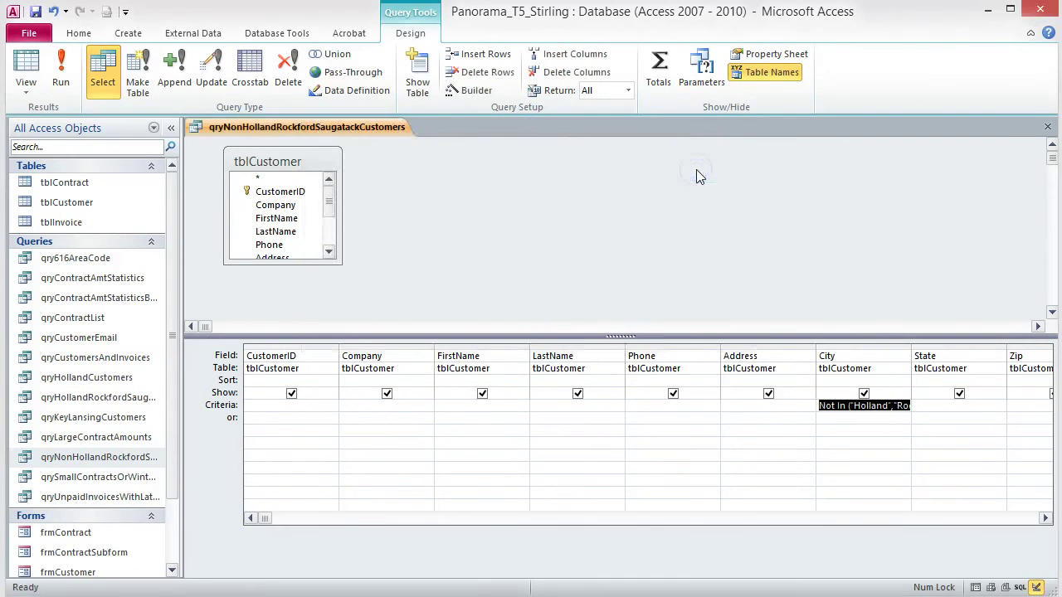
Save the modified query, run it, and look across its result columns
click(35, 11)
click(63, 73)
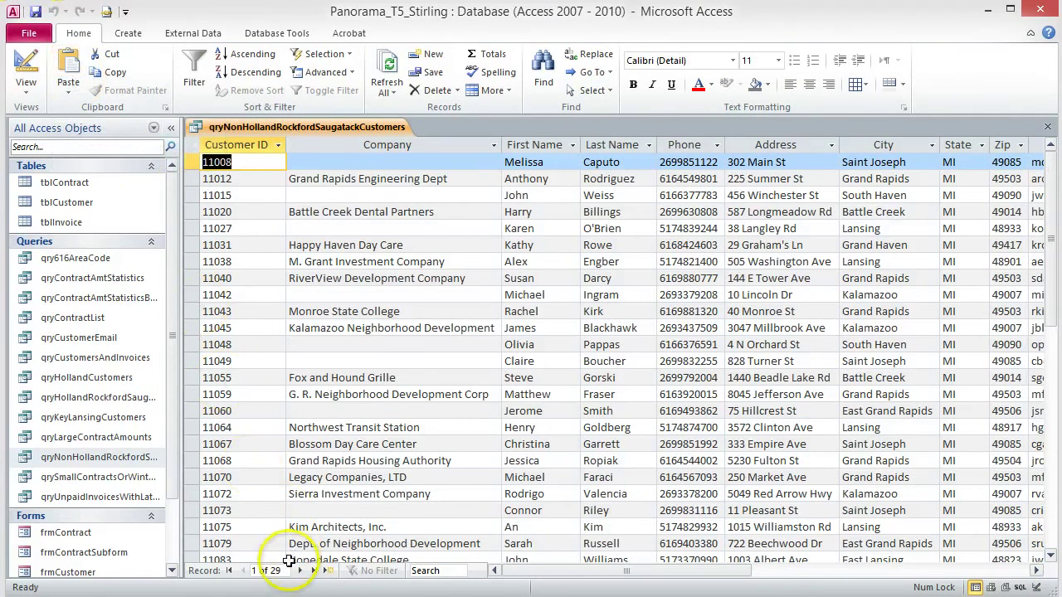
drag(527, 571, 588, 566)
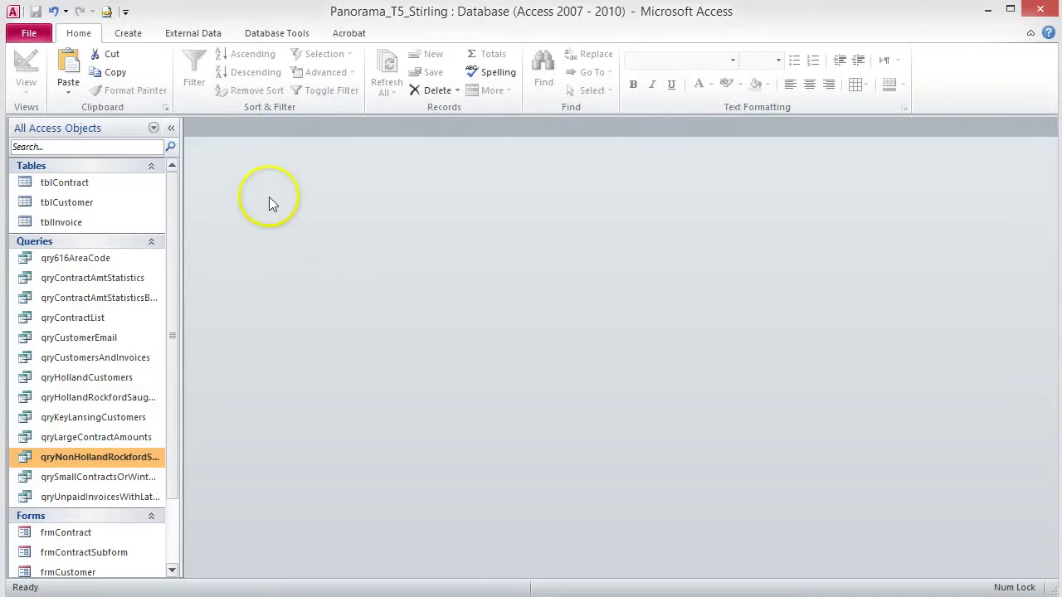
Create a new query in Design view based on the tblCustomer table
click(137, 33)
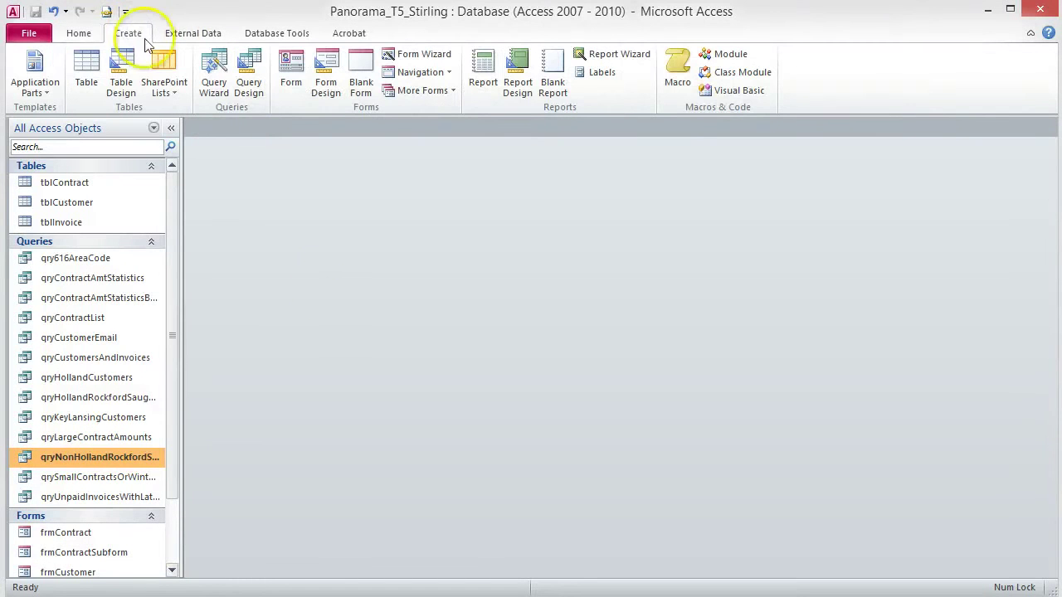
click(258, 93)
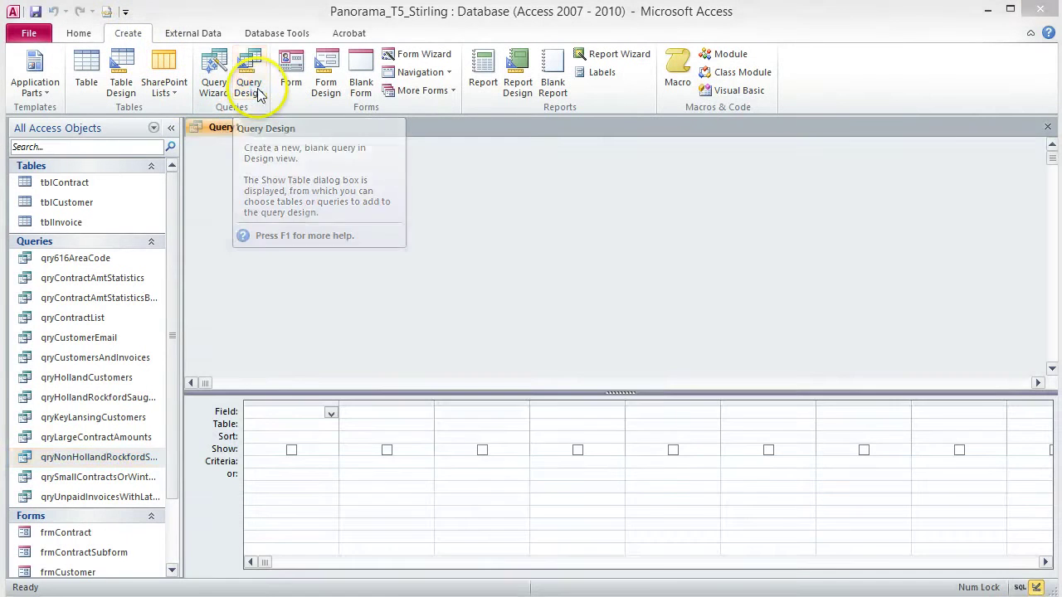
drag(493, 399, 476, 180)
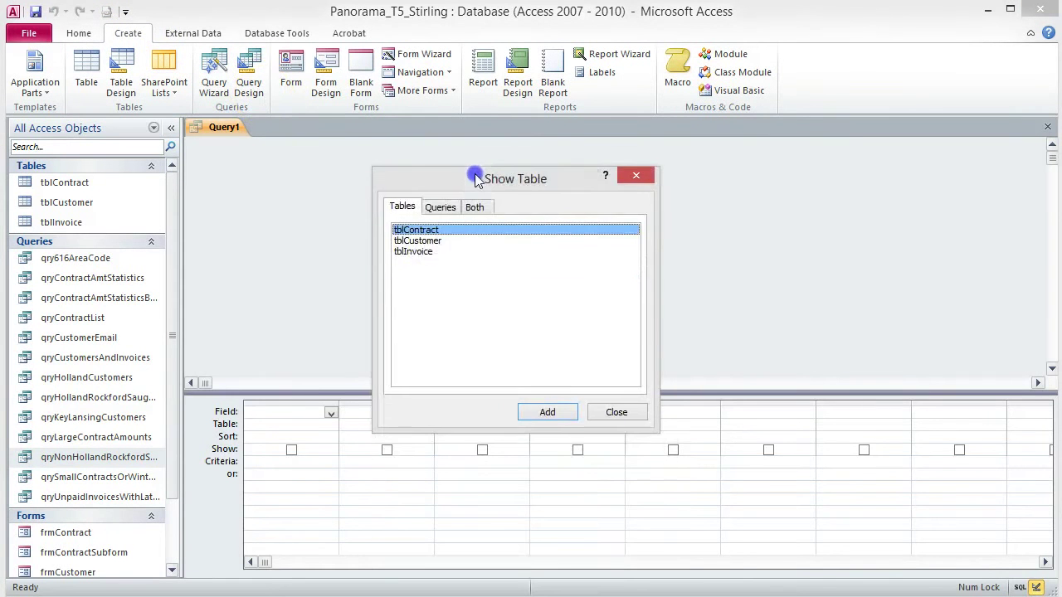
click(425, 241)
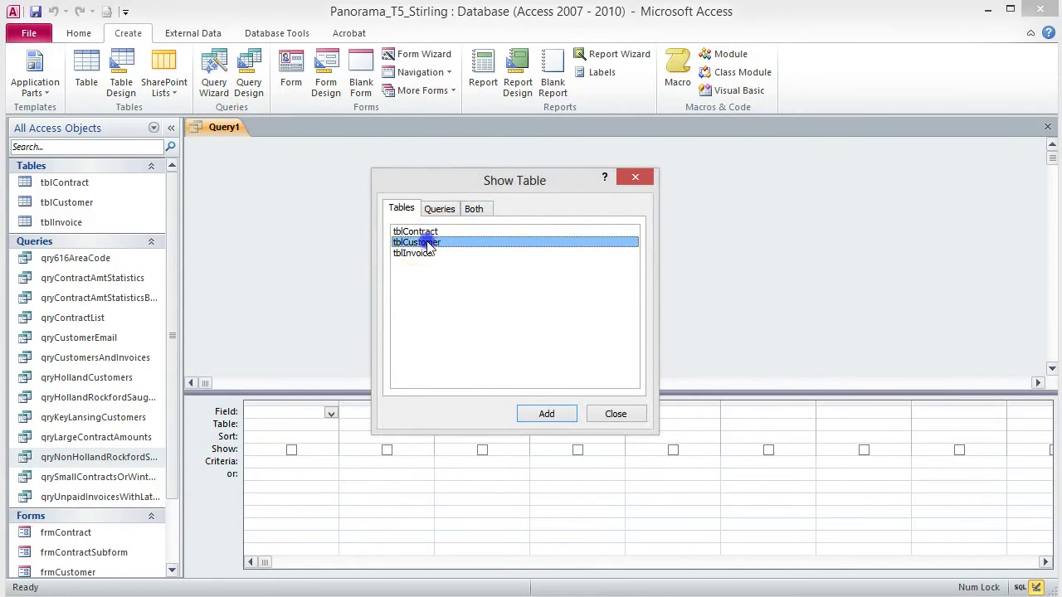
click(546, 414)
click(615, 414)
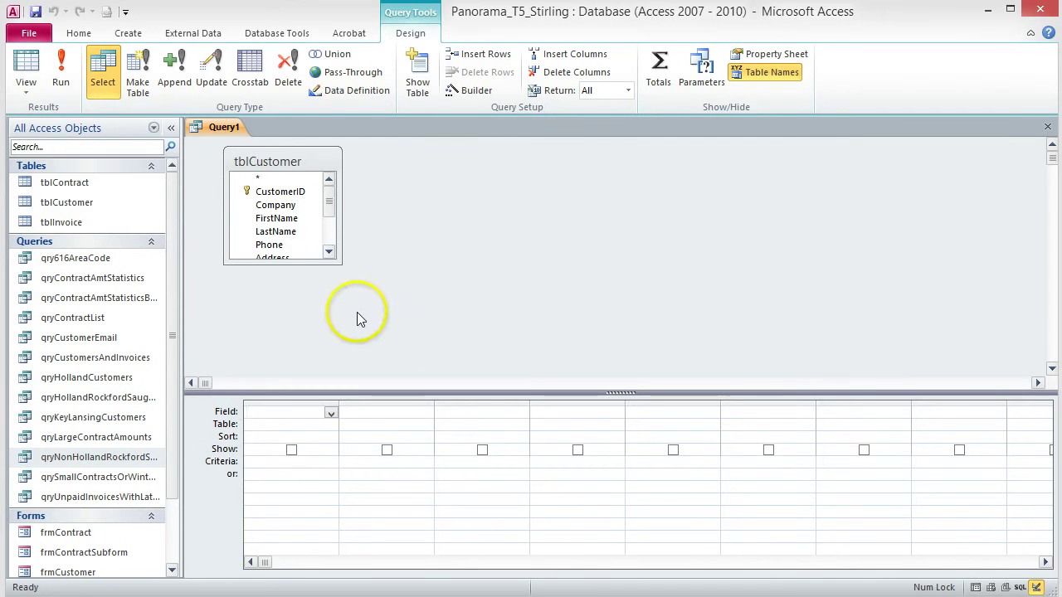
Add all tblCustomer fields to the design grid starting in the second column, leaving the first column blank
click(304, 162)
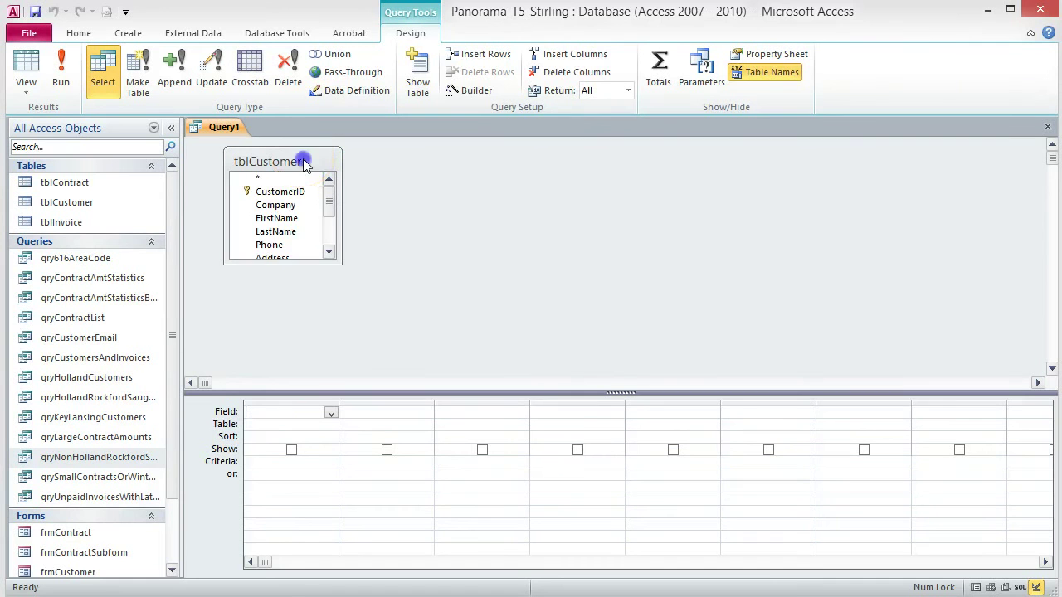
double_click(304, 163)
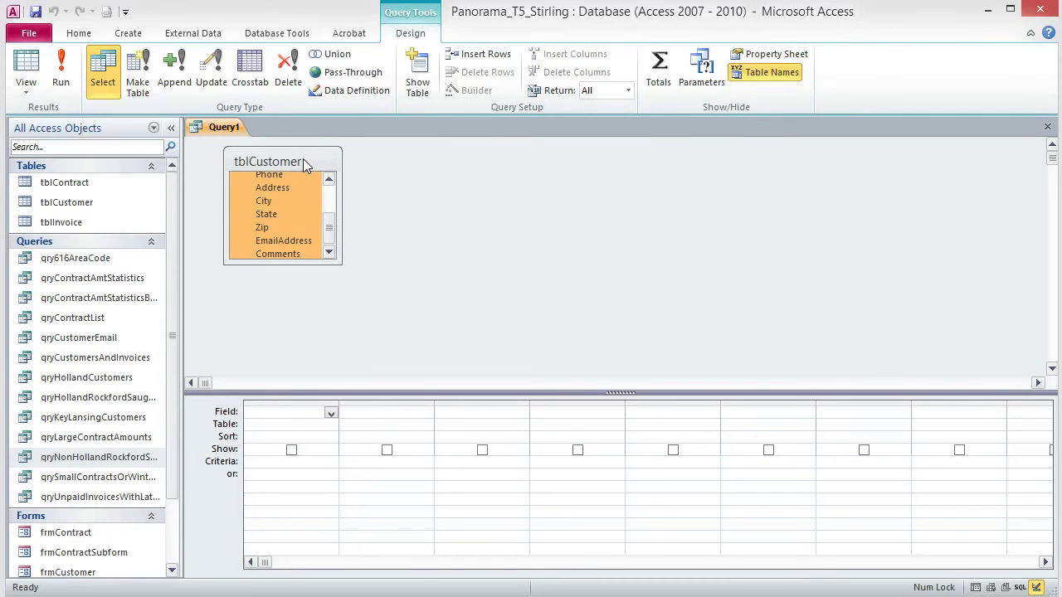
drag(282, 189, 387, 413)
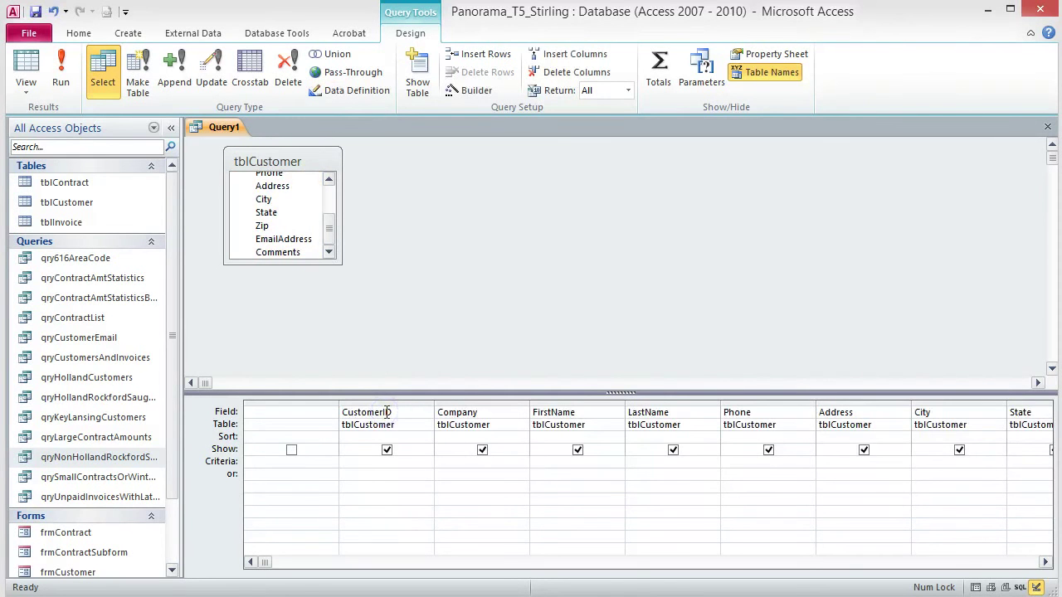
Open the Expression Builder for the blank first column of the design grid and begin a calculated field named Customer
right_click(322, 413)
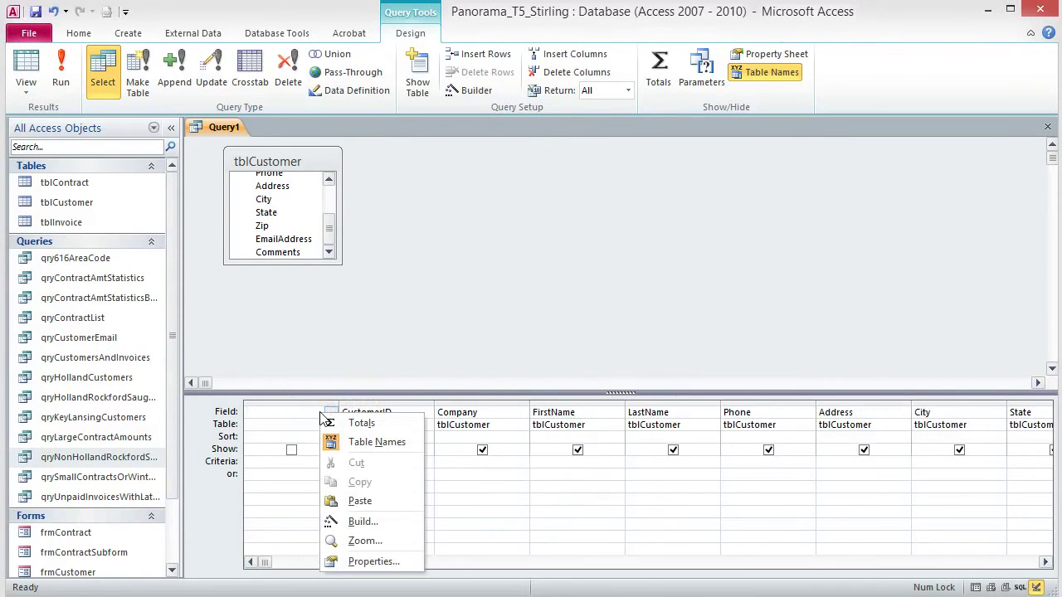
click(362, 521)
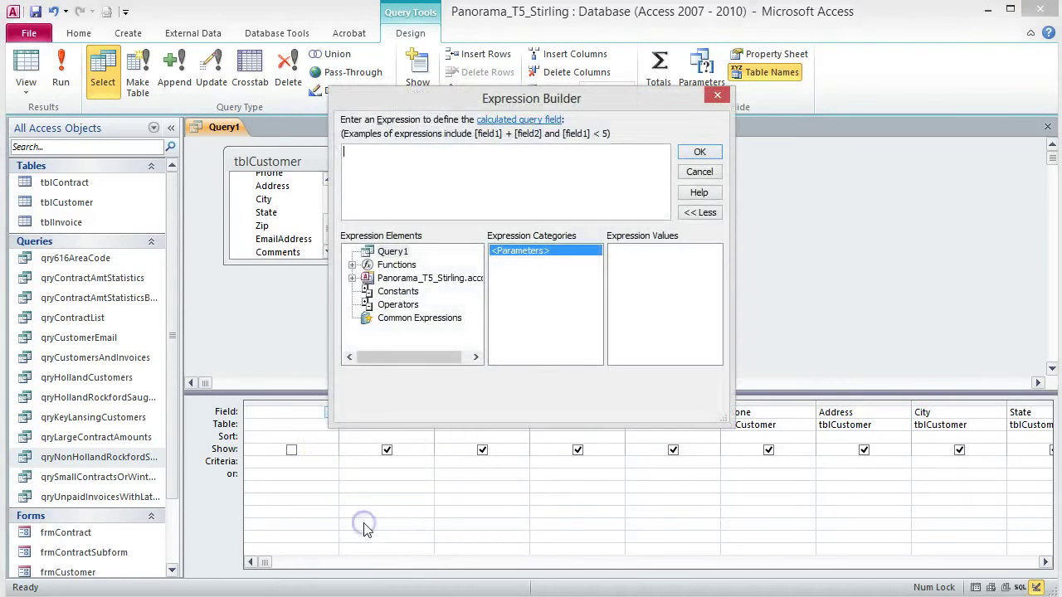
click(361, 172)
text(Custom)
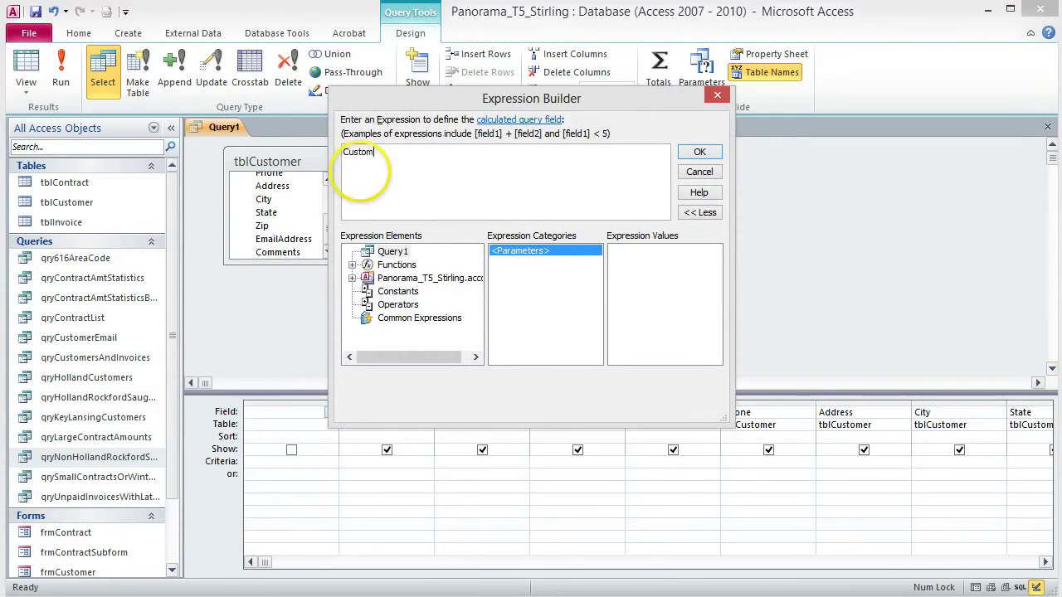
text(er:)
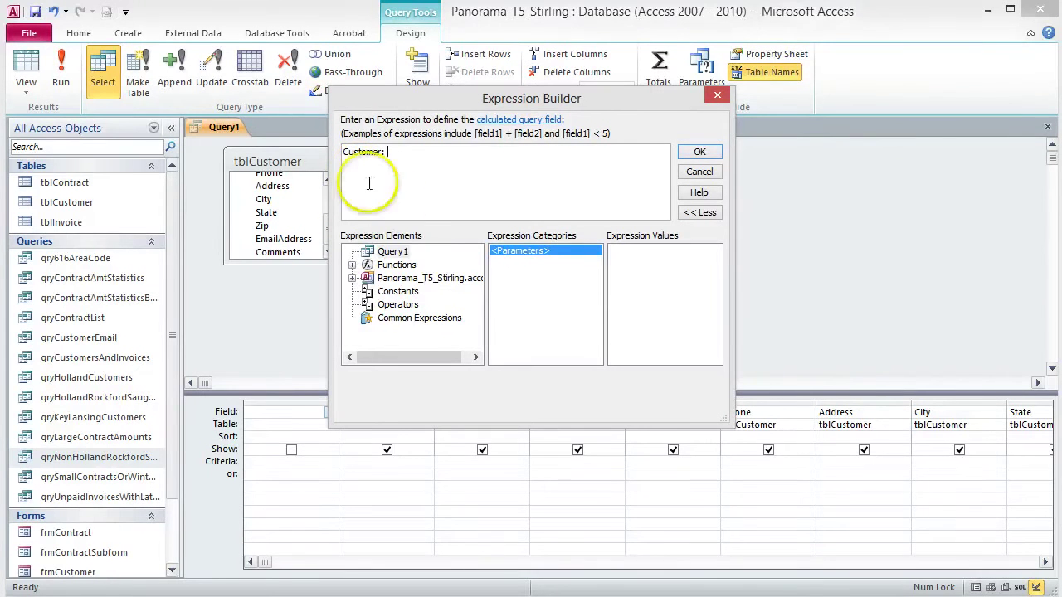
Insert the built-in Program Flow function IIf after the Customer field name and remove the «Expr» placeholder and extra space
double_click(393, 265)
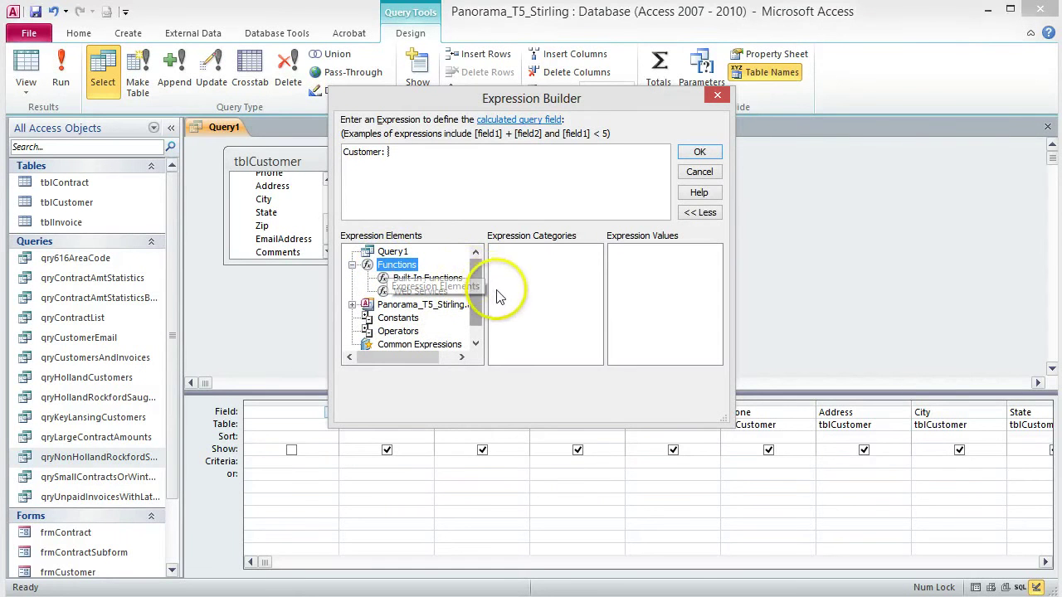
click(452, 279)
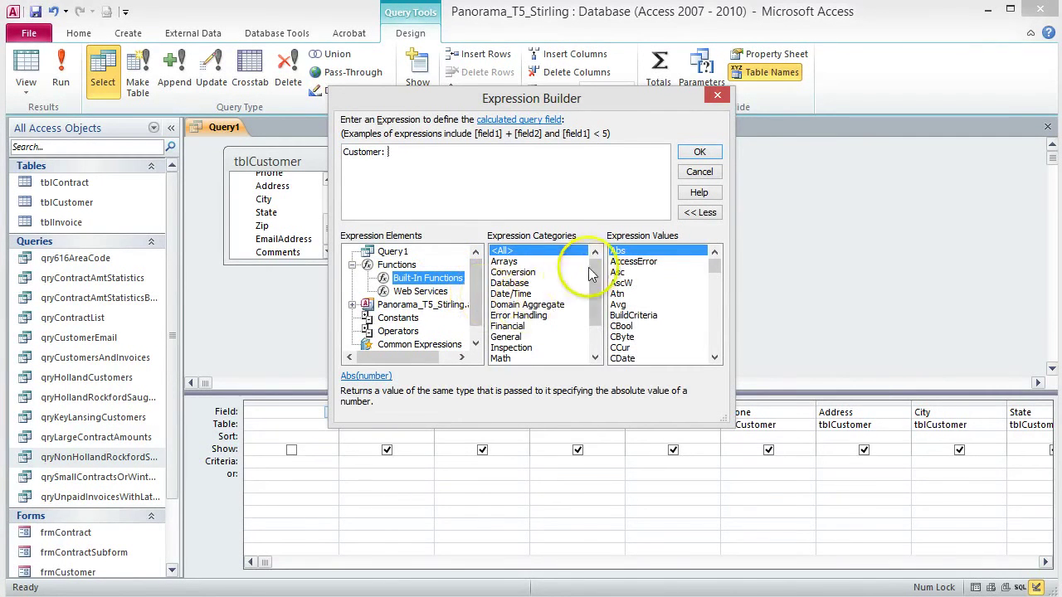
drag(594, 290, 597, 327)
click(539, 337)
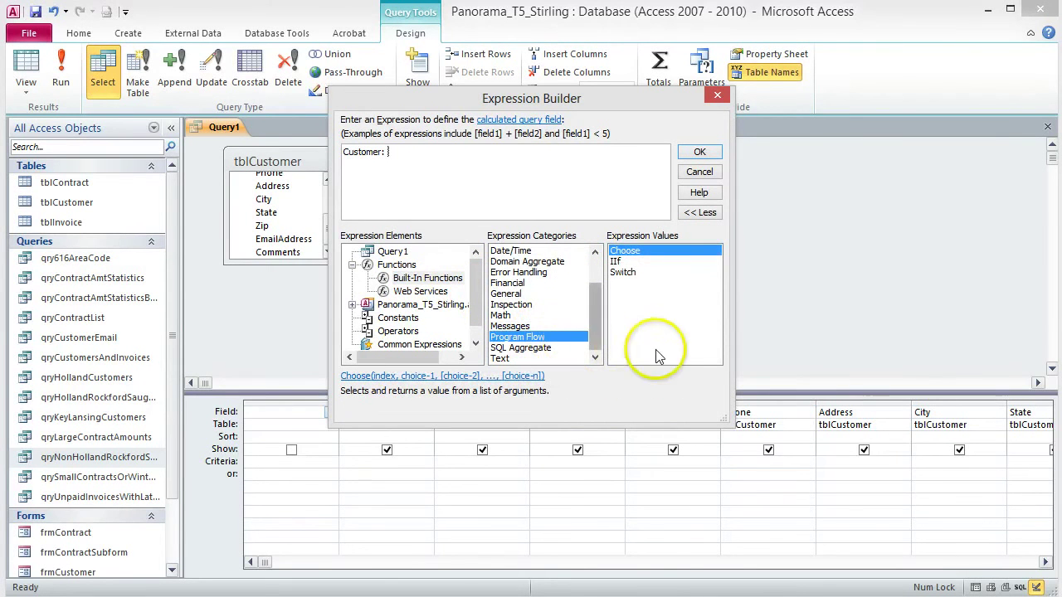
double_click(615, 262)
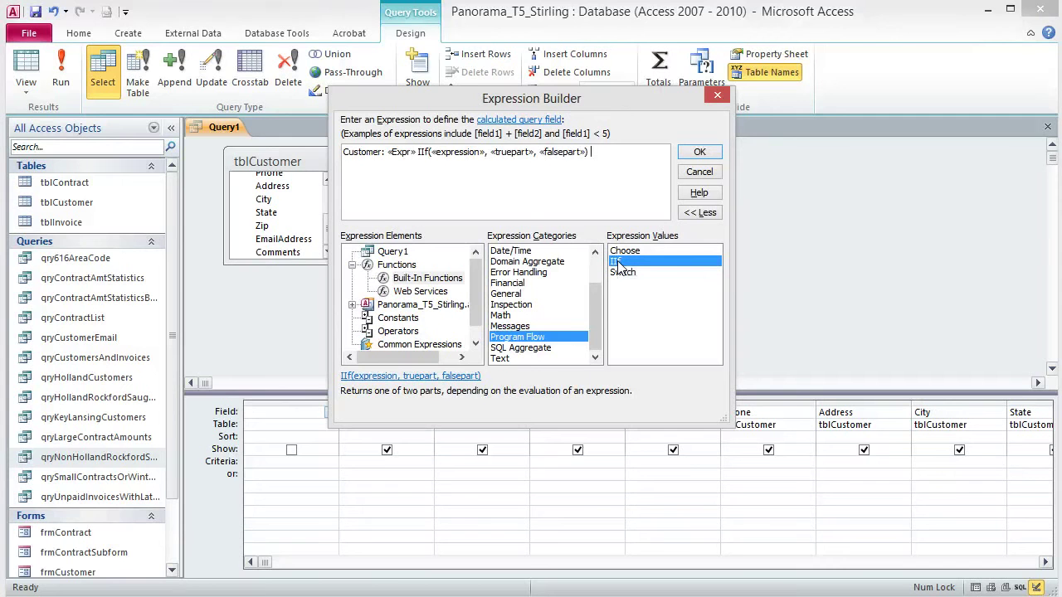
click(398, 153)
key(Delete)
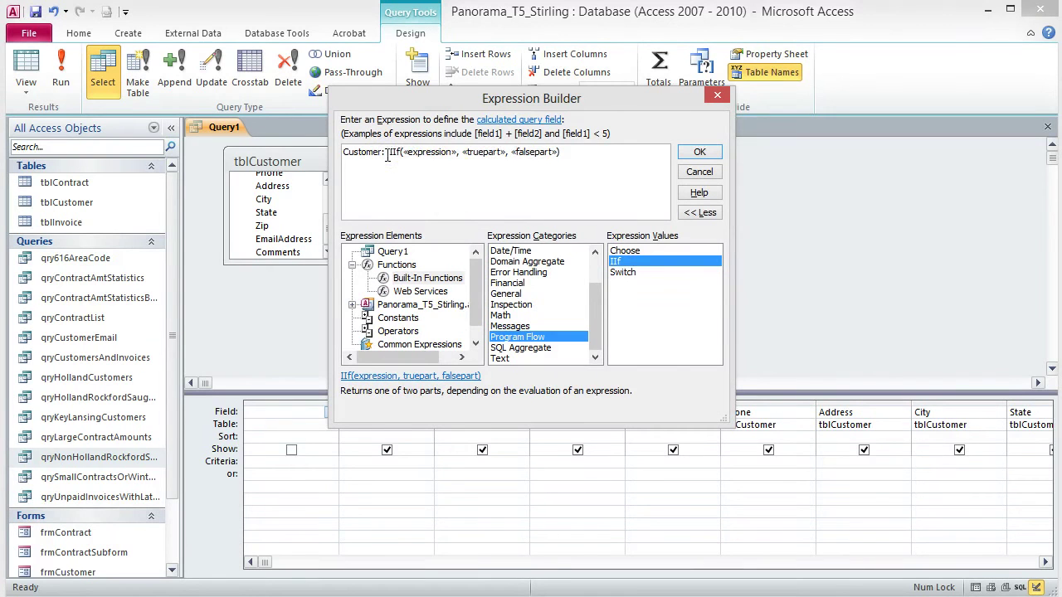
click(448, 184)
key(BackSpace)
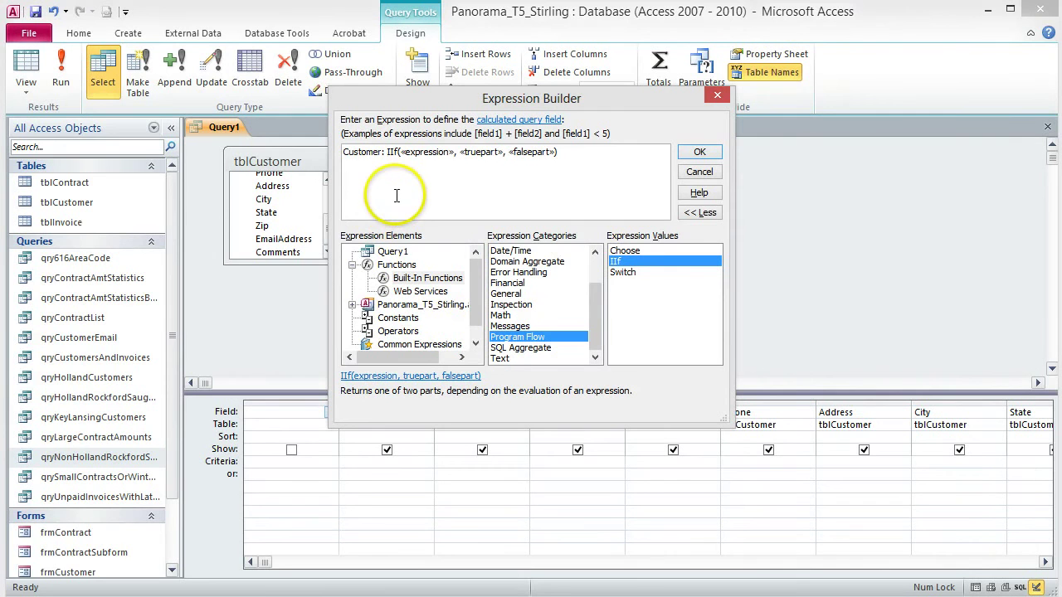
Replace the IIf expression placeholder with the Inspection function IsNull, using Company as its argument
click(426, 152)
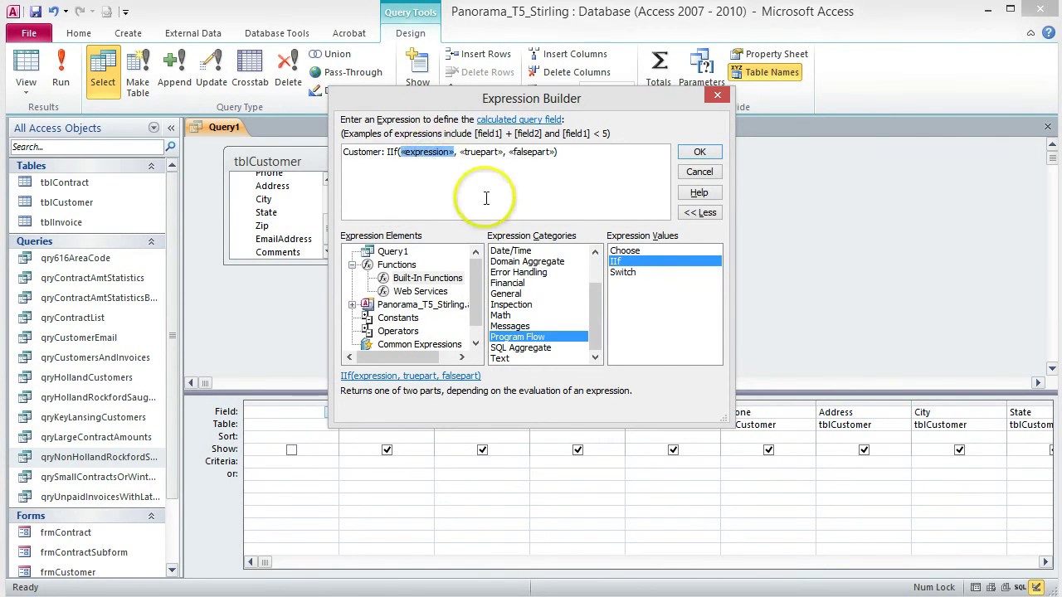
click(518, 306)
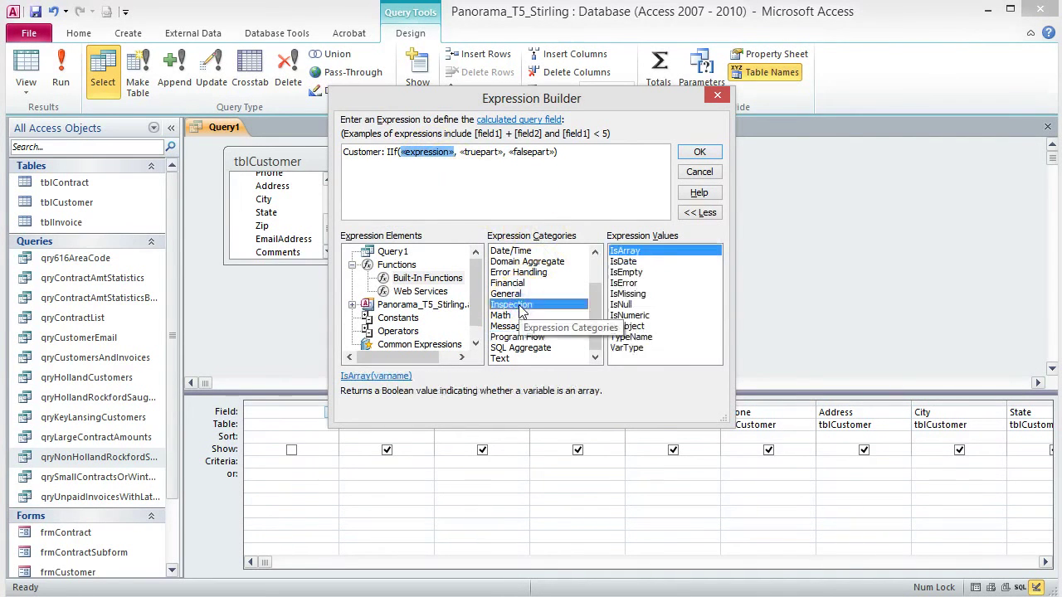
double_click(622, 305)
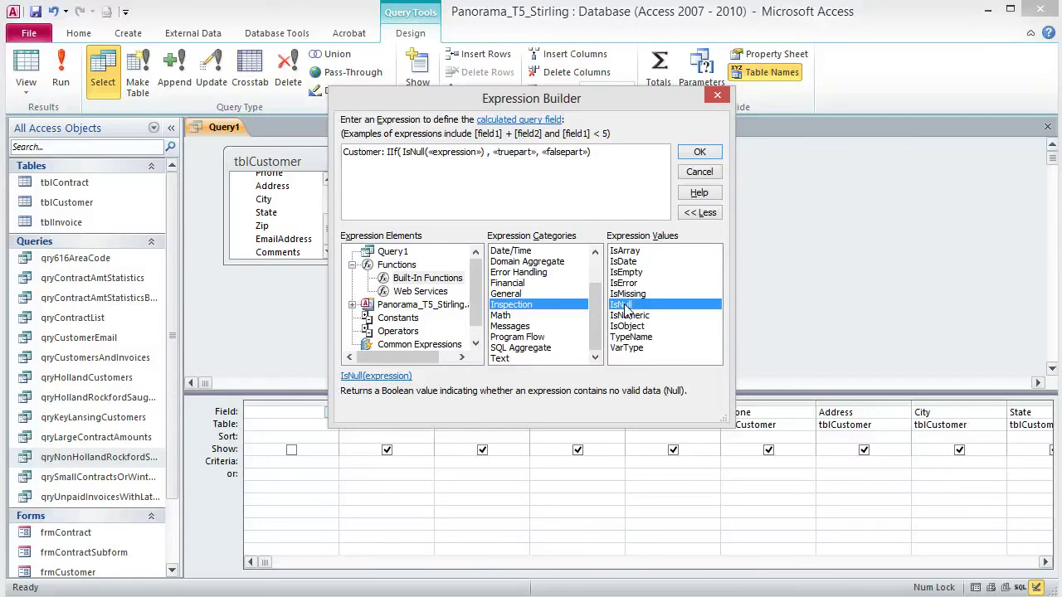
click(459, 155)
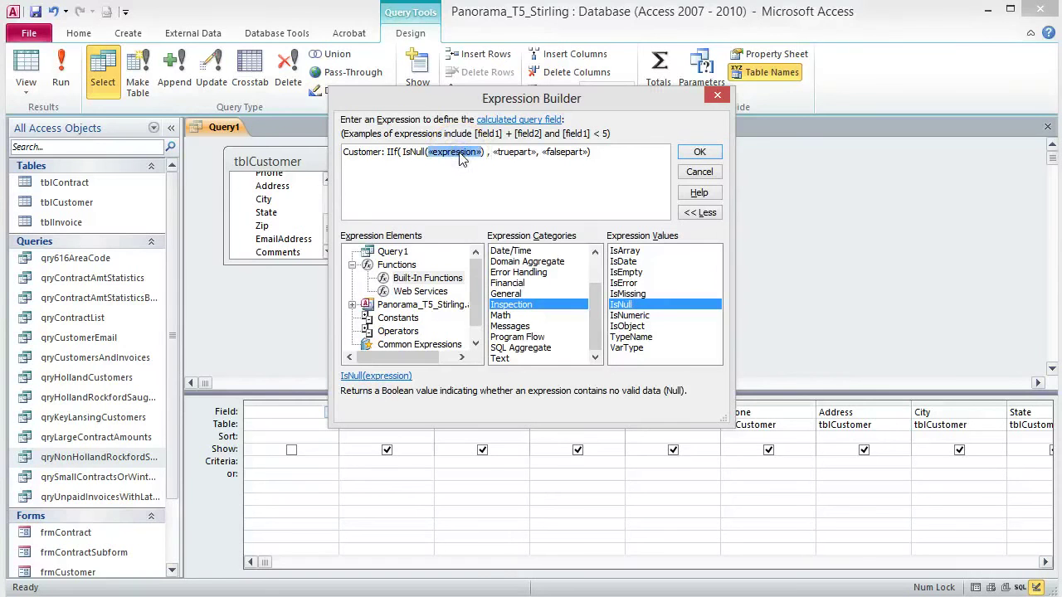
text(Cust)
key(BackSpace)
key(BackSpace)
key(BackSpace)
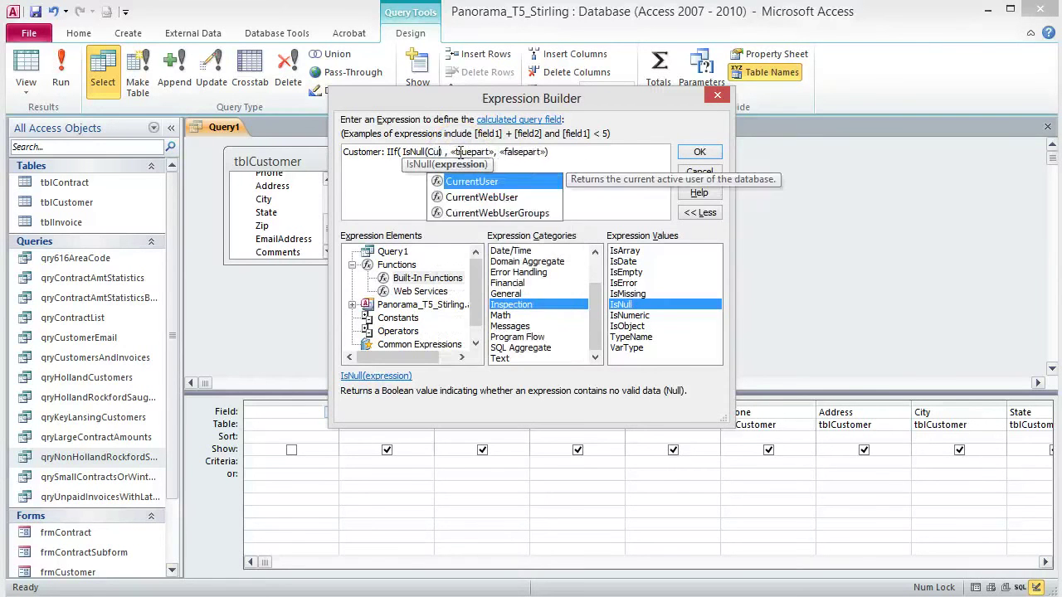
text(ompany)
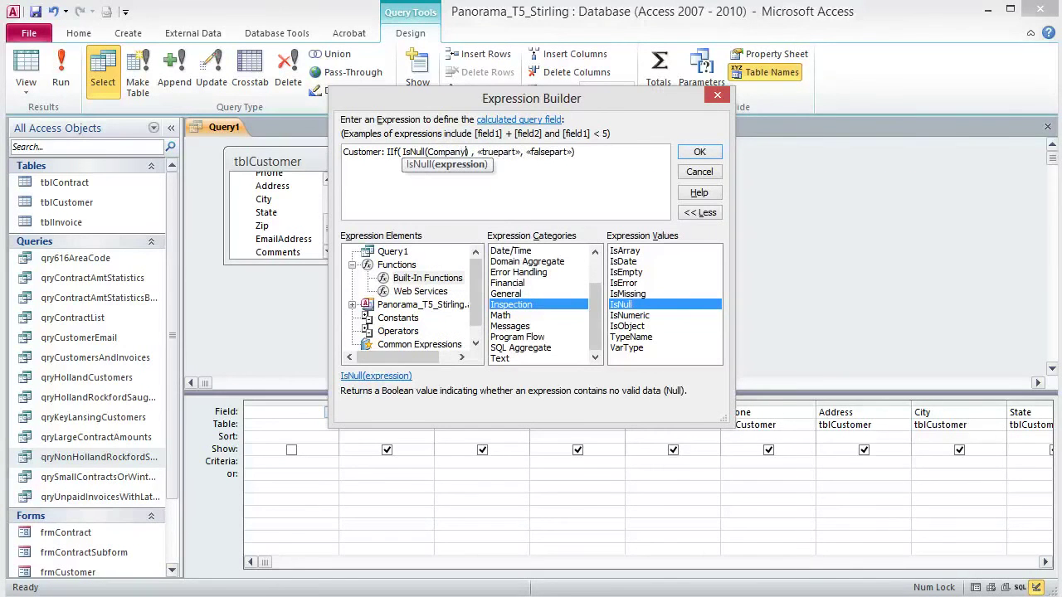
Set the IIf false part to Company and the true part to LastName & ", " & FirstName, and accept the expression
click(547, 153)
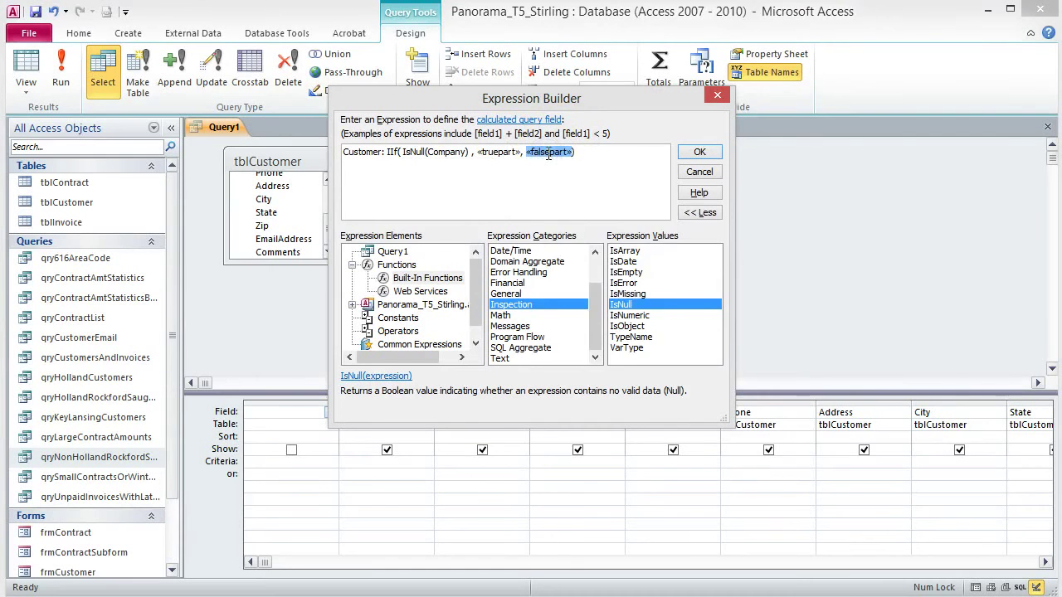
text(Company)
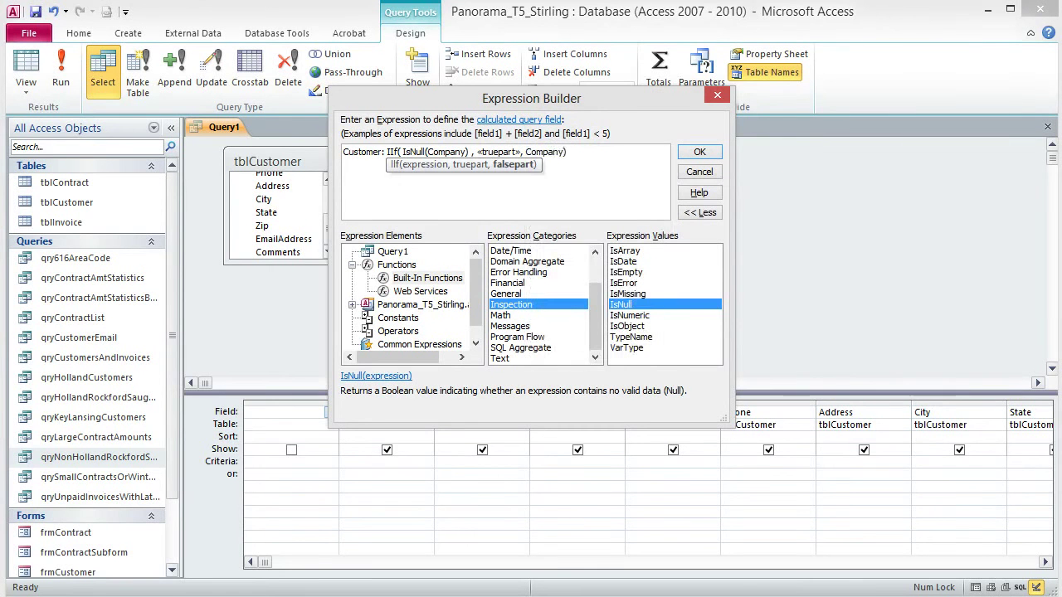
click(499, 154)
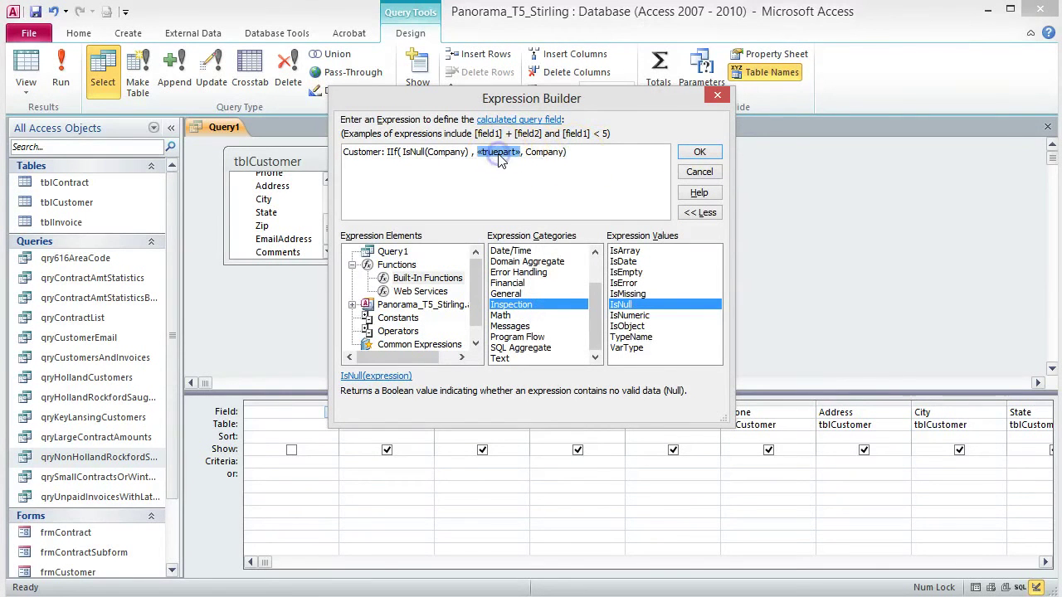
text(LastN)
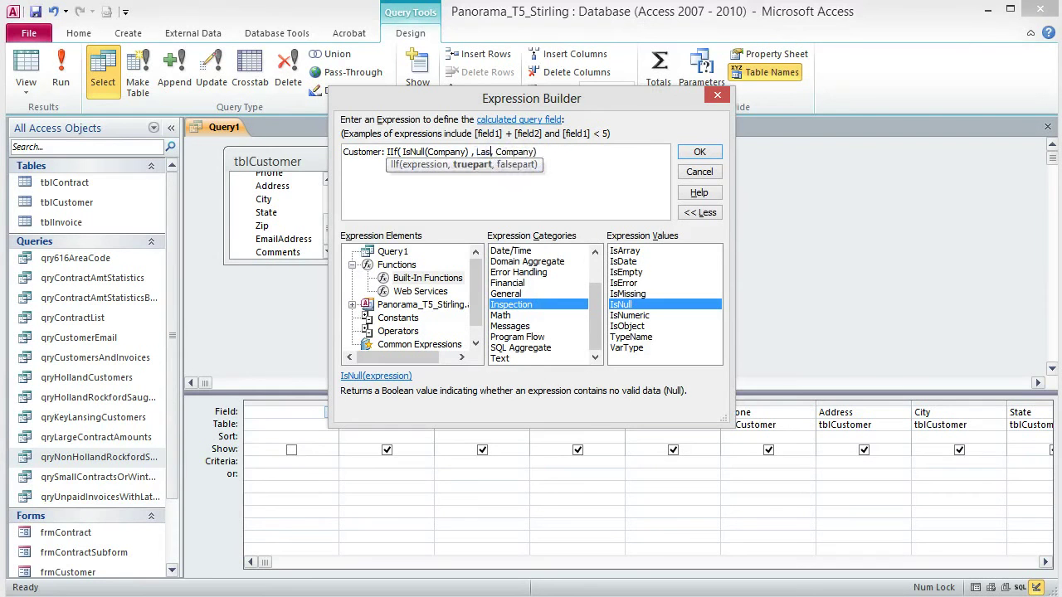
text(ame & ", " )
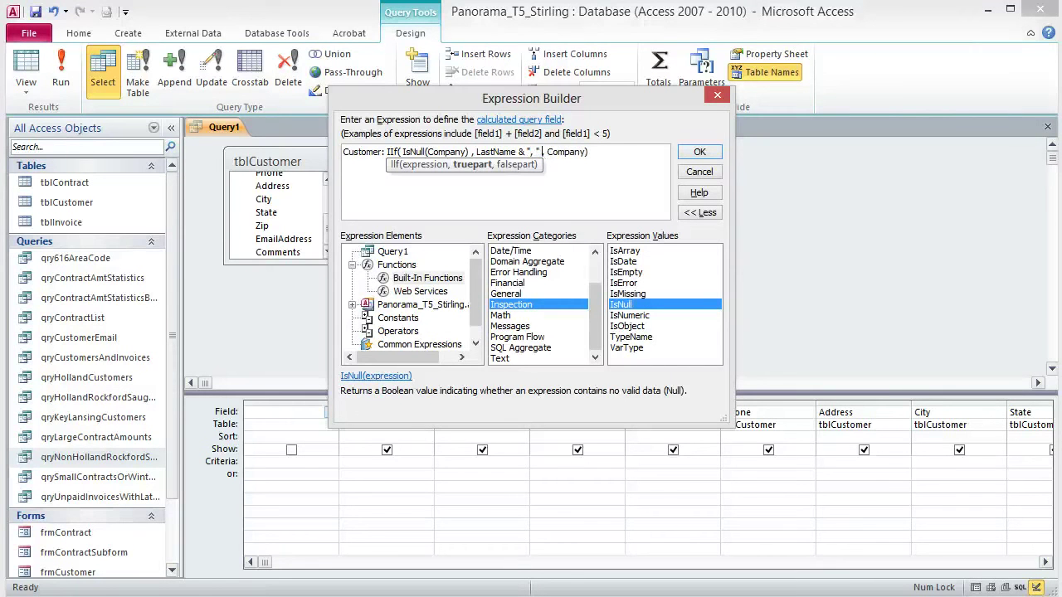
text(F)
key(BackSpace)
text(& FirstName)
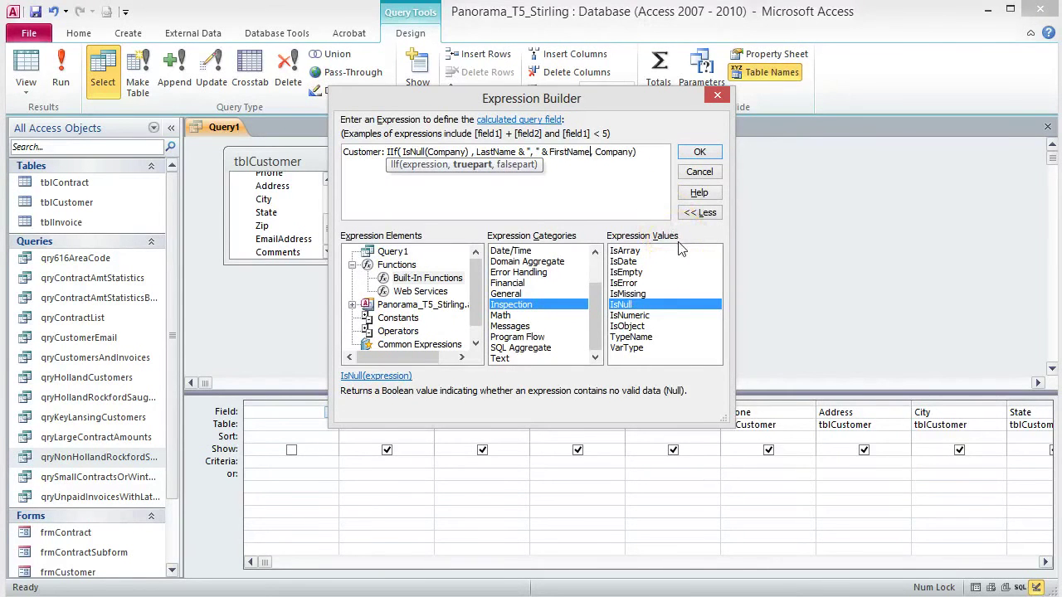
click(699, 154)
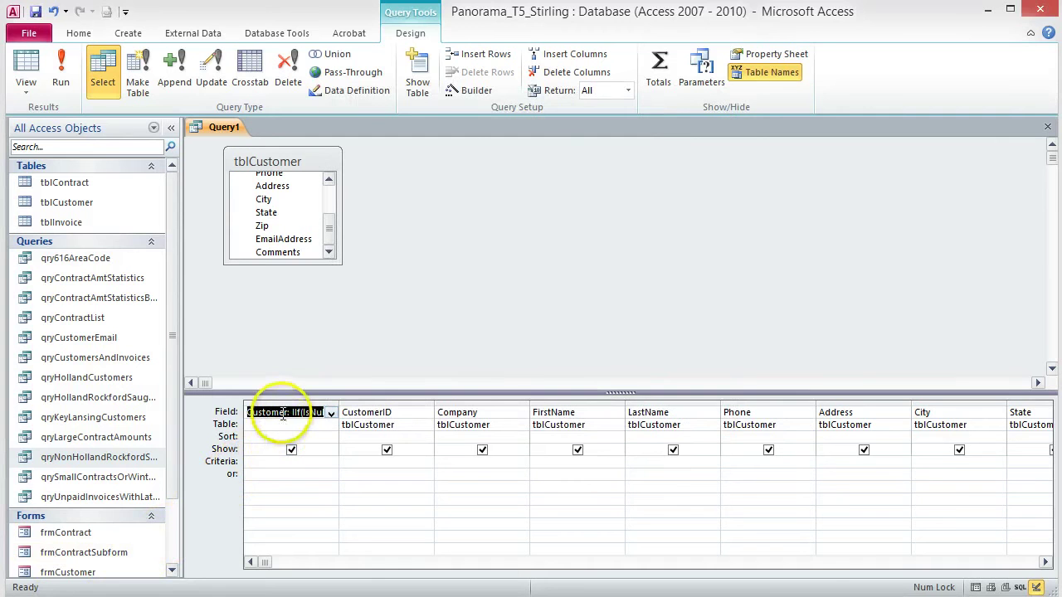
Widen the Customer column in the design grid to fit its expression and set its sort order to Ascending
double_click(338, 404)
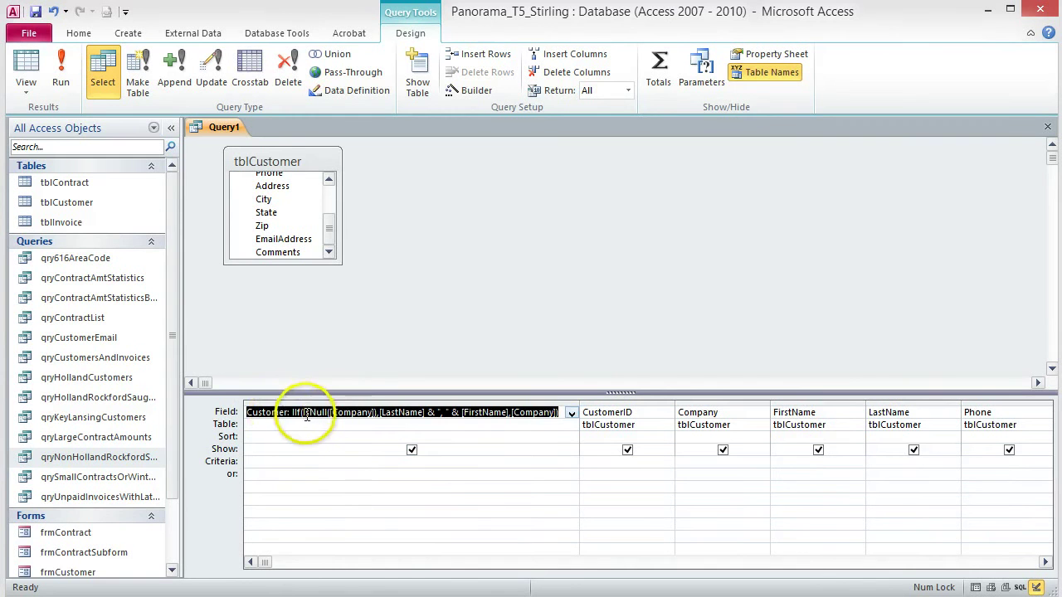
click(292, 435)
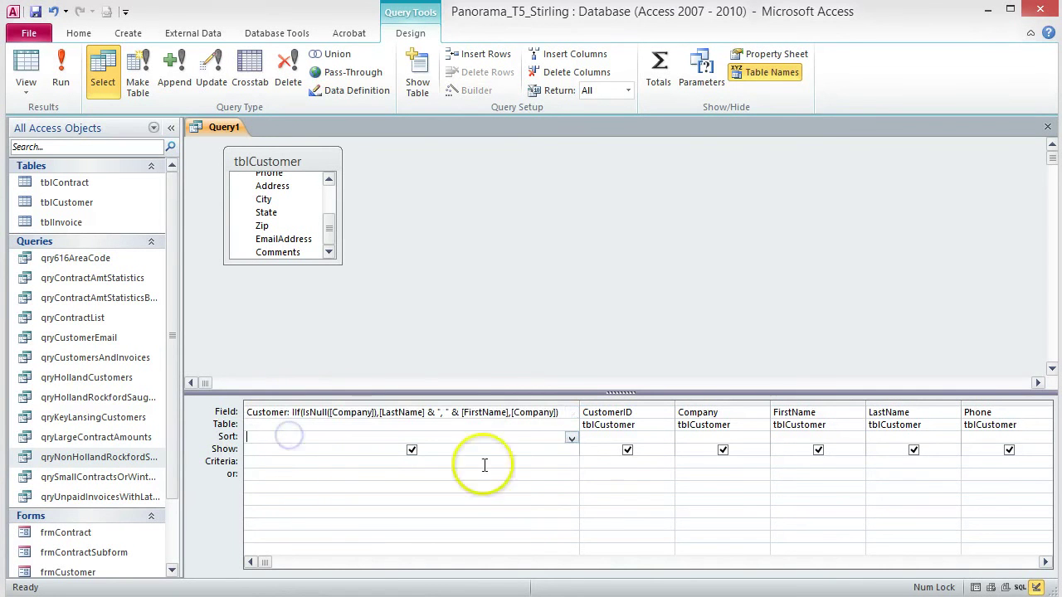
click(571, 440)
click(415, 444)
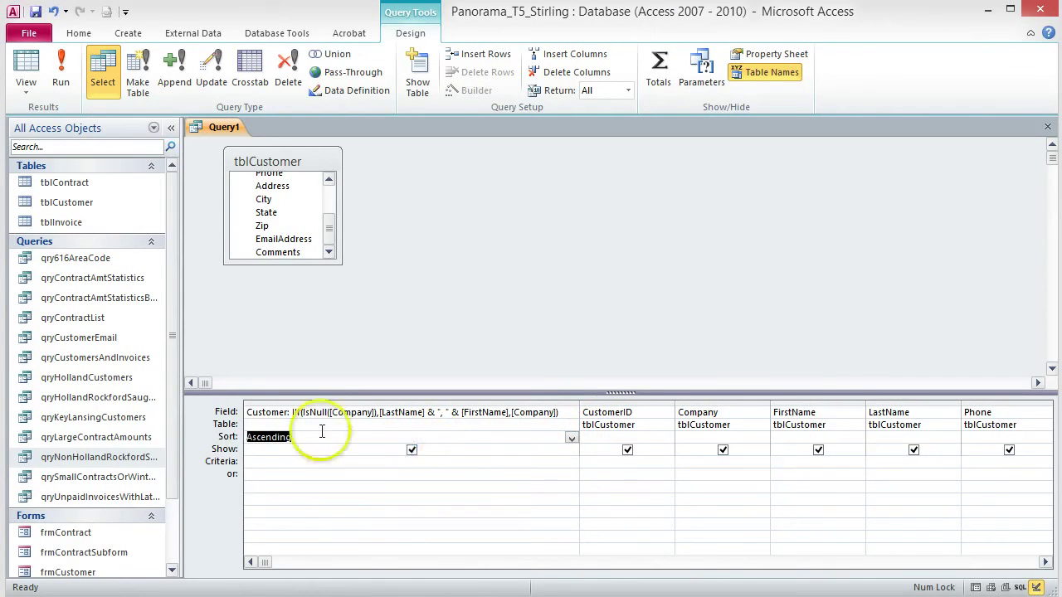
Save the query as qryCustomersByName
click(35, 11)
text(qryCustomersByName)
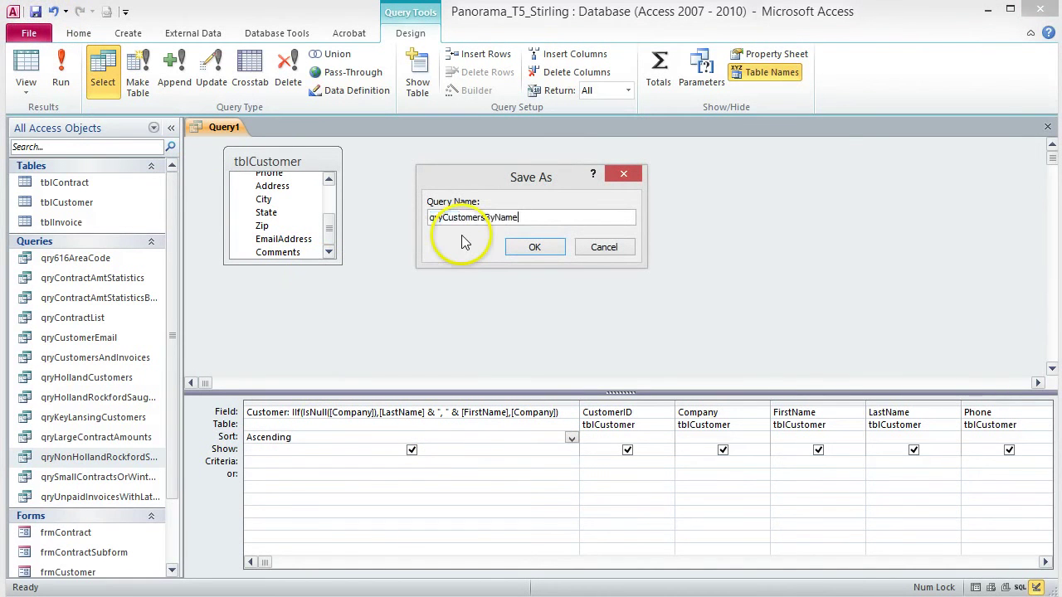
click(533, 248)
Run the query, resize the Customer column to fit its contents, and close the saved query
click(60, 71)
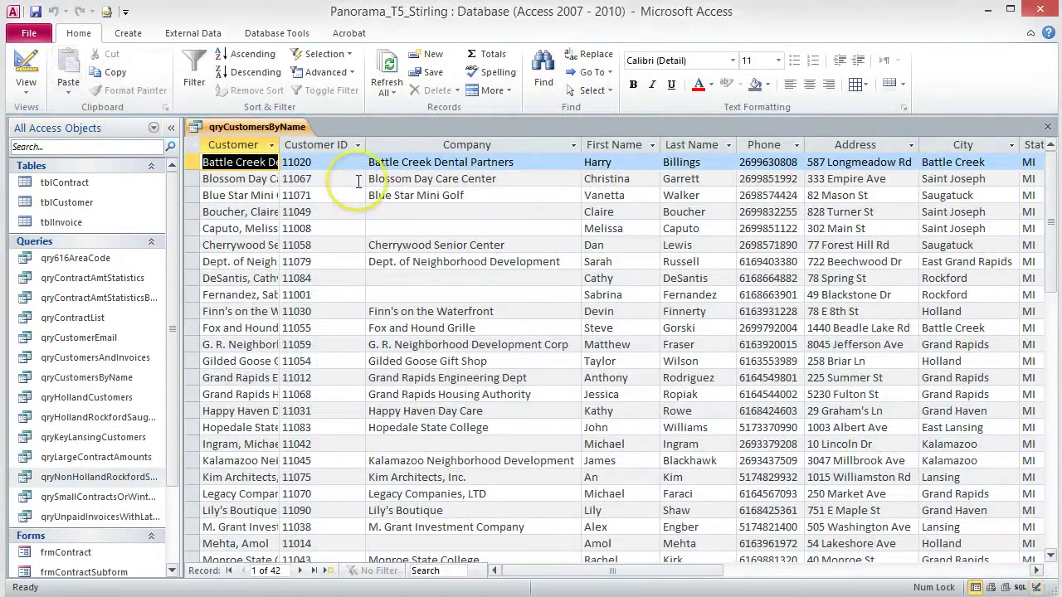
double_click(280, 144)
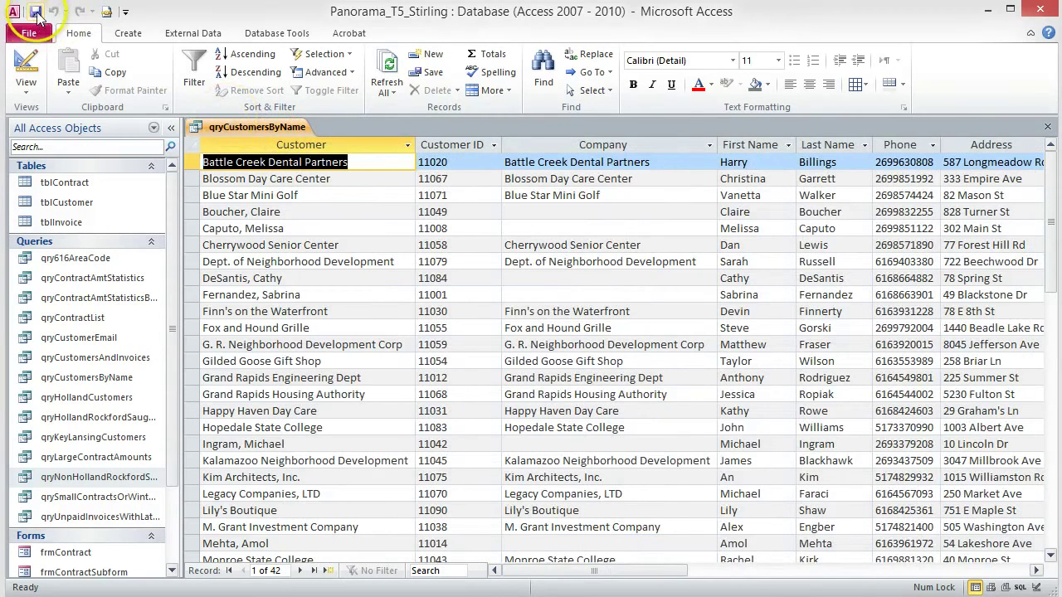
click(1047, 127)
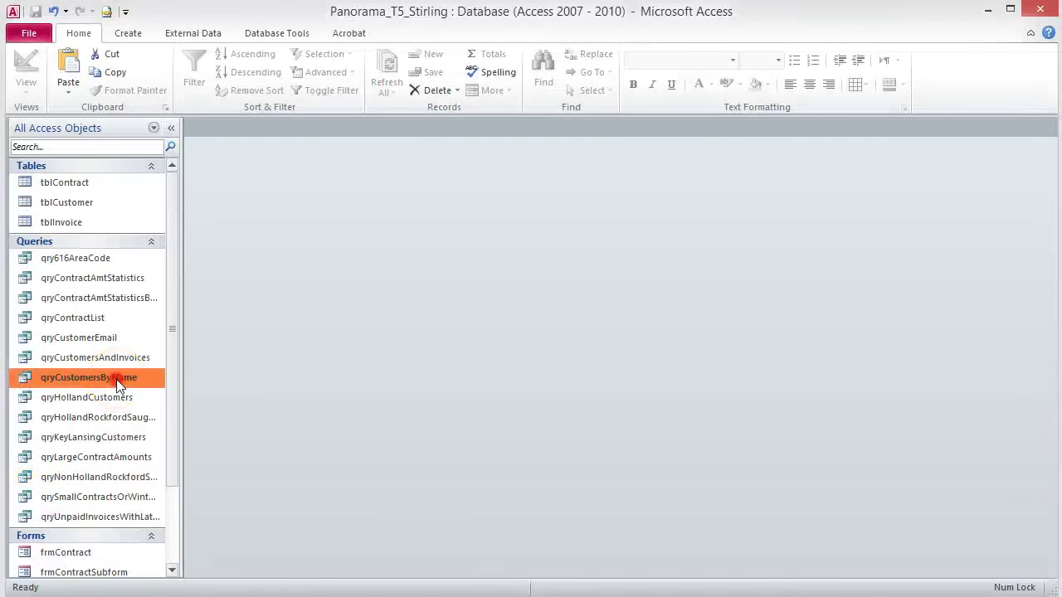
Duplicate the qryCustomersByName query and name the copy qryCustomersByNameParameter
right_click(118, 379)
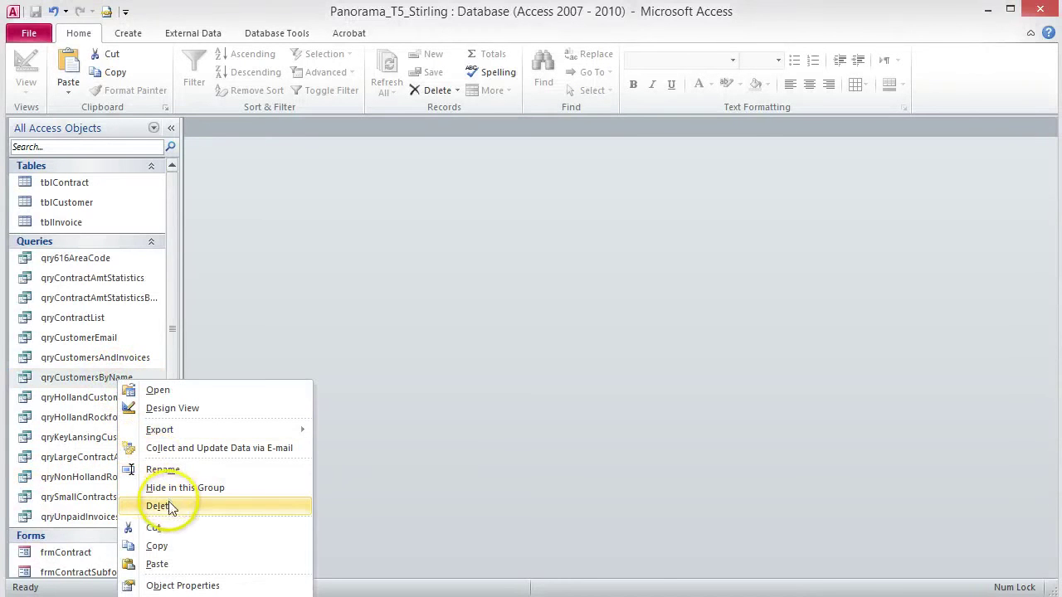
click(169, 548)
click(67, 66)
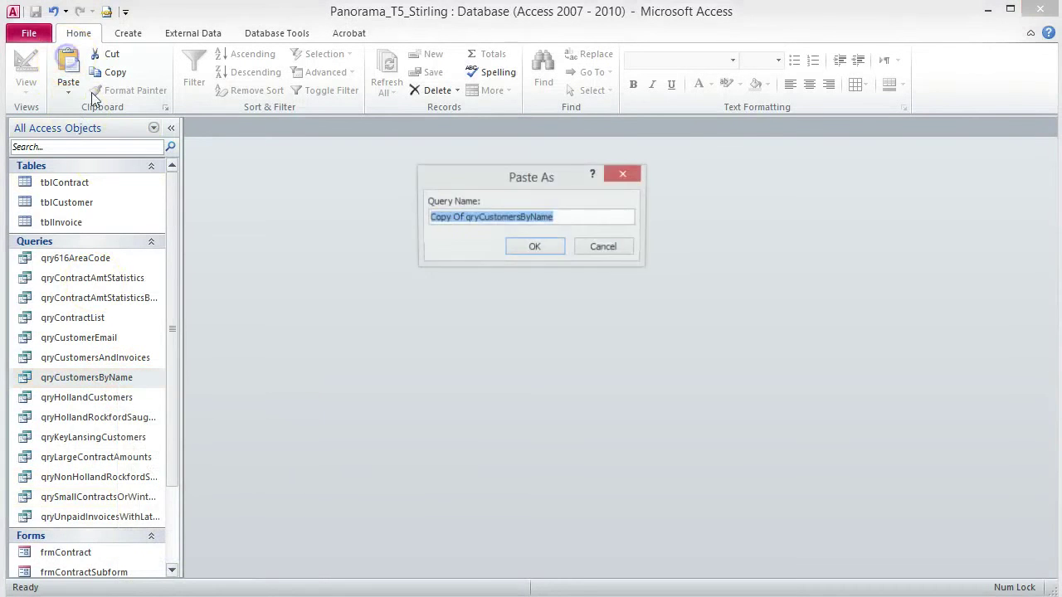
click(462, 216)
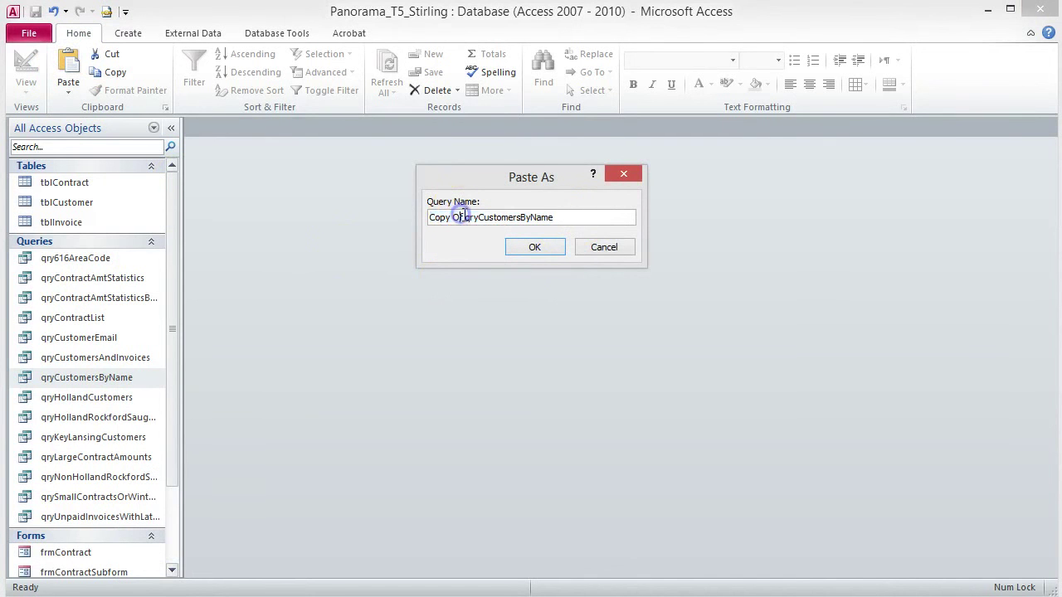
drag(462, 217, 377, 213)
key(Delete)
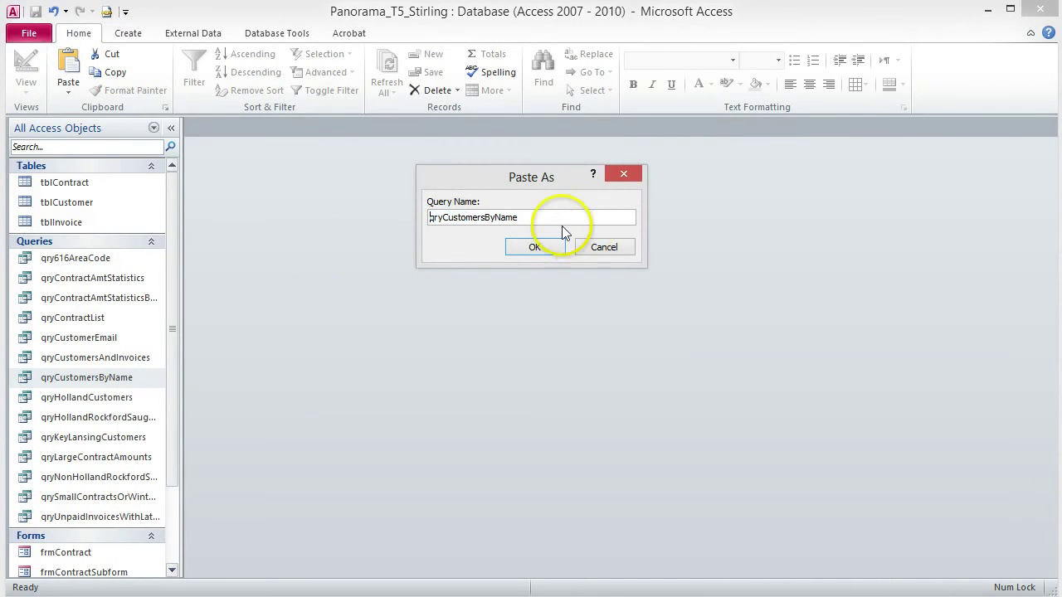
click(563, 223)
text(Para)
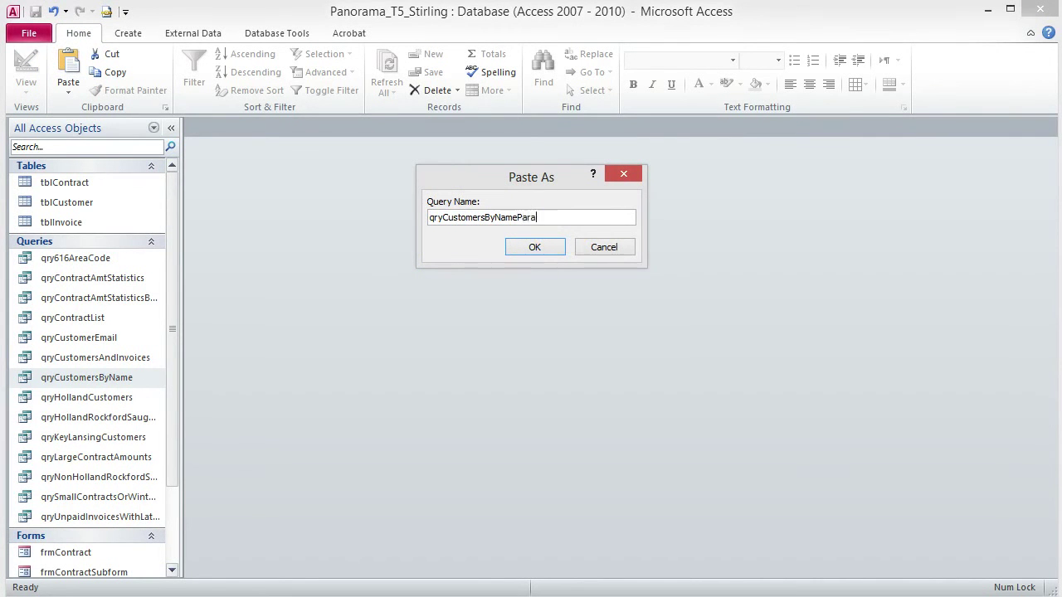
text(meter)
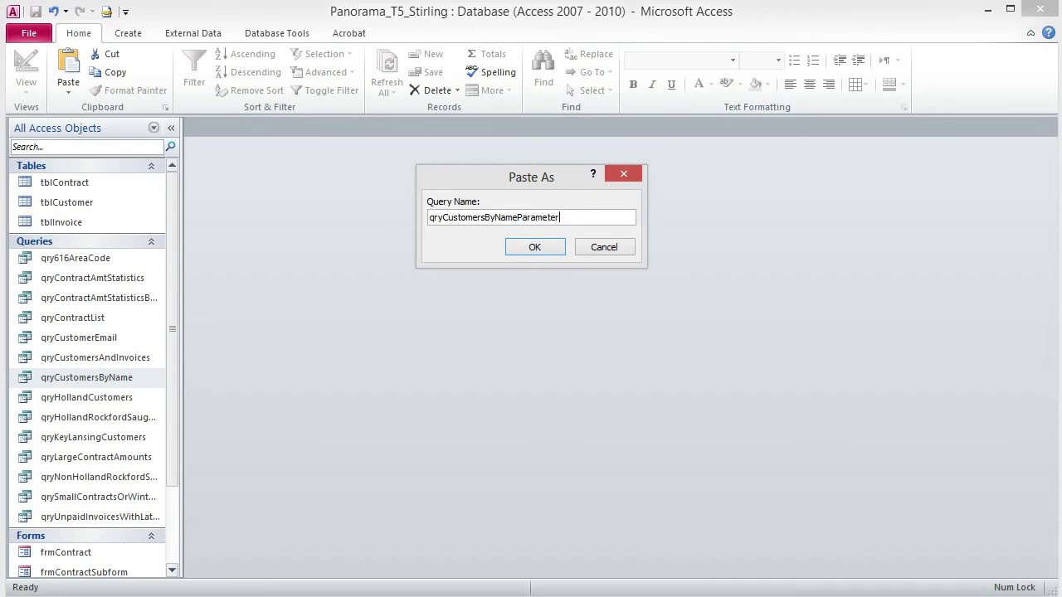
click(549, 246)
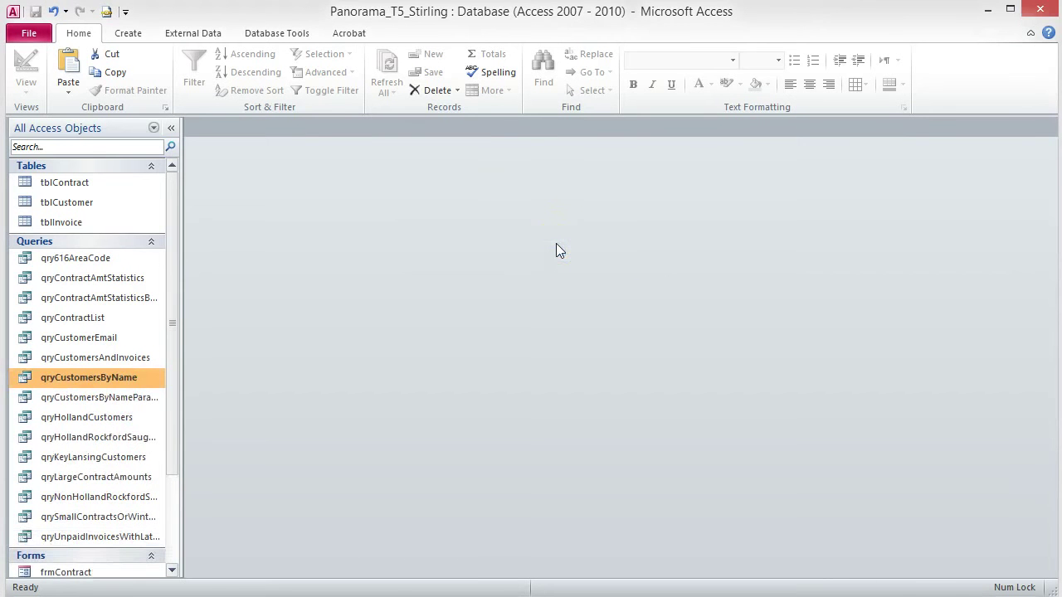
Open qryCustomersByNameParameter in Design view, set the City criterion to [Type the city:], and save the query
double_click(133, 398)
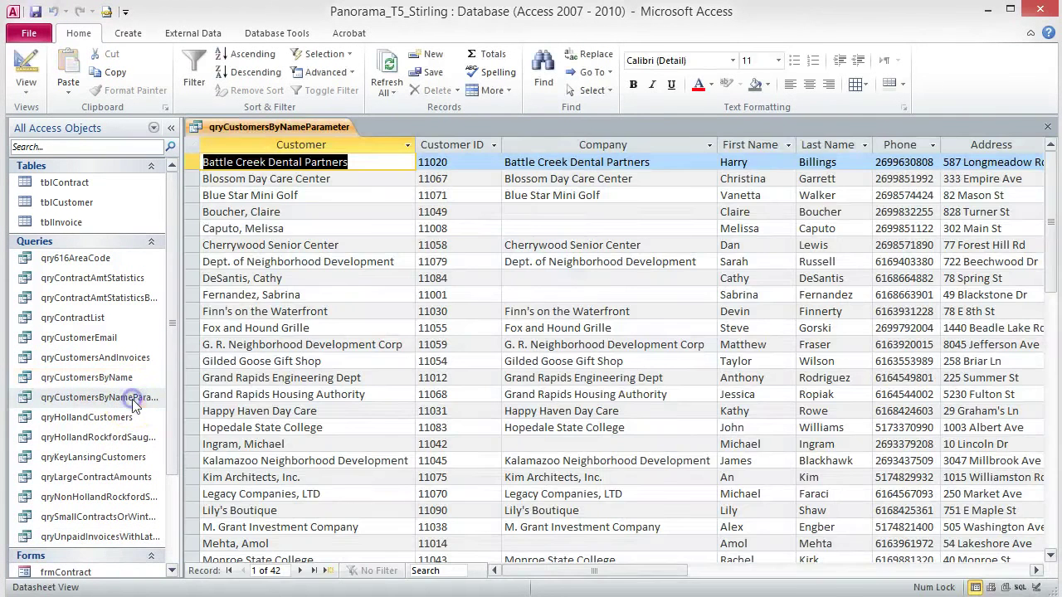
click(26, 58)
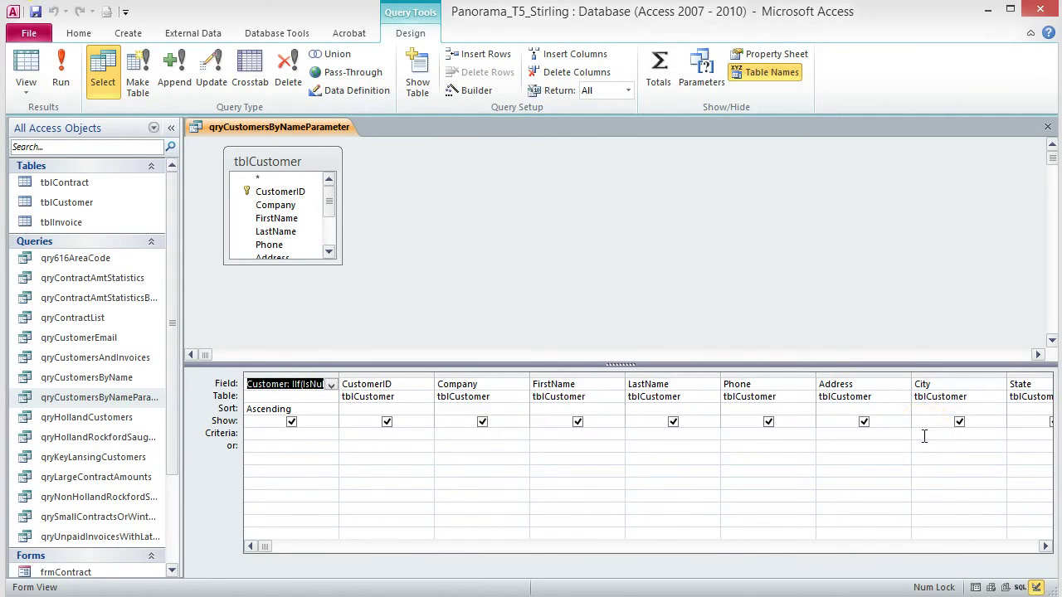
click(924, 436)
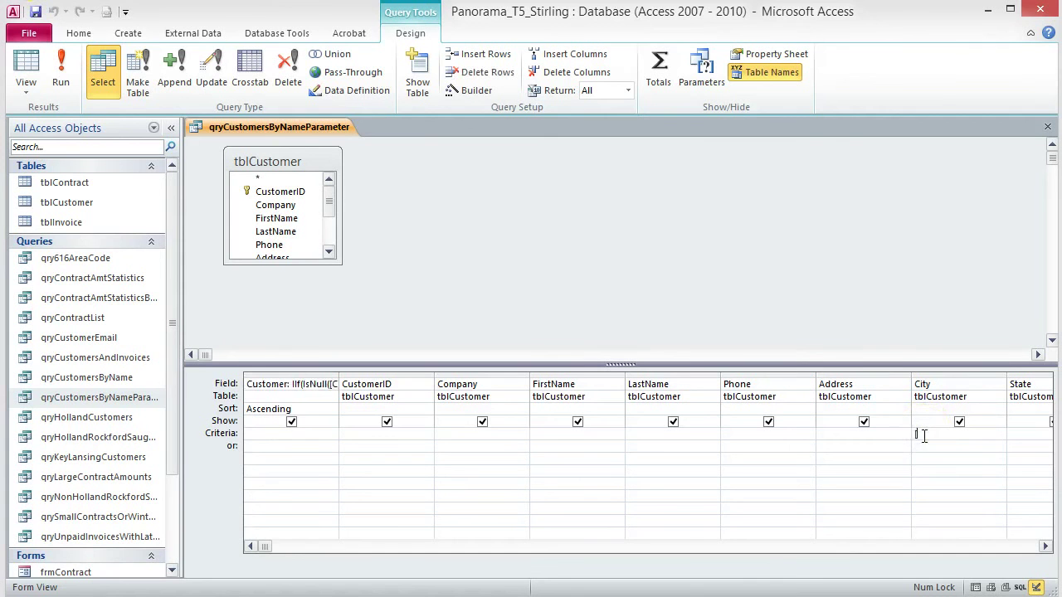
text([Type the city:)
click(35, 12)
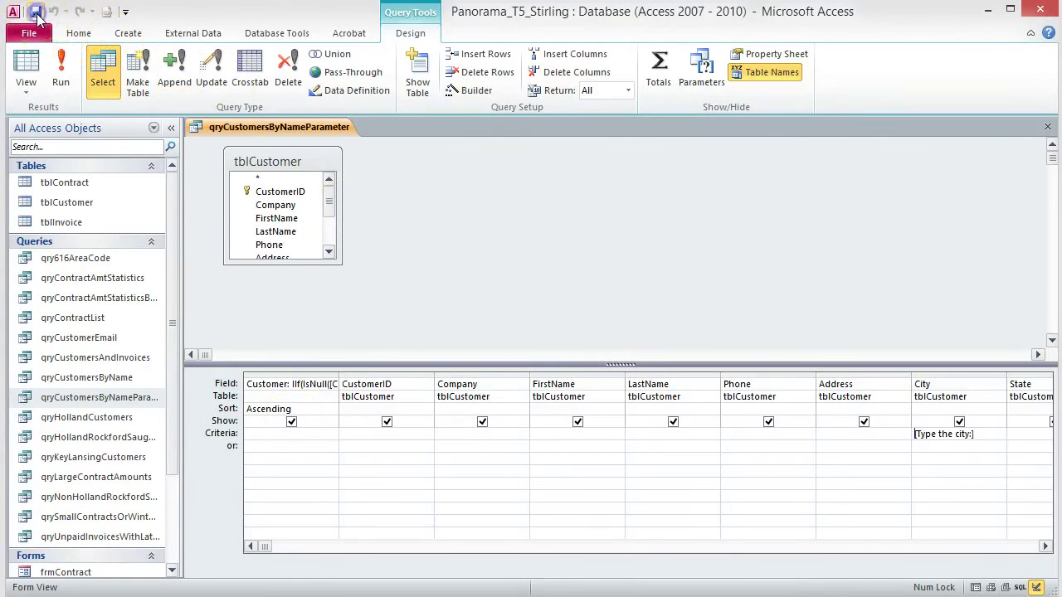
Run the parameter query for Holland, check its City column, close it, and run it again with the city left blank
click(64, 76)
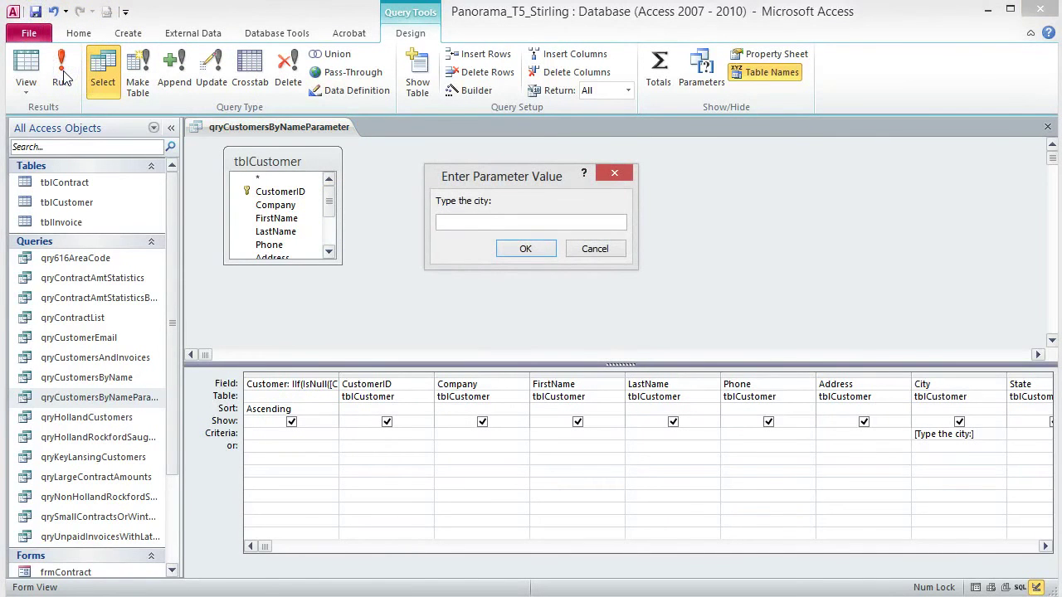
click(456, 222)
text(Holland)
click(526, 251)
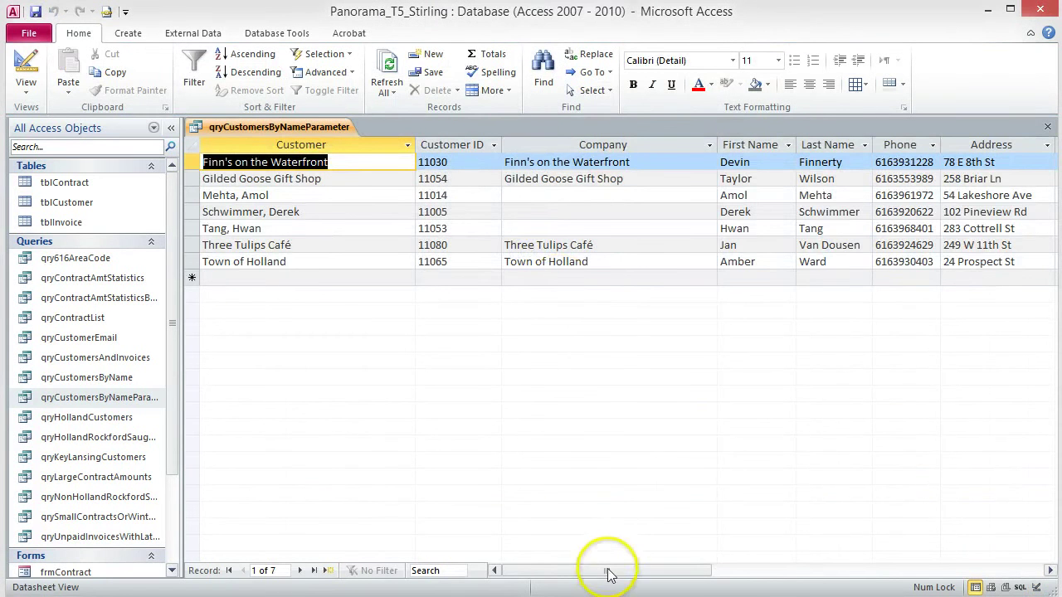
drag(618, 569, 682, 568)
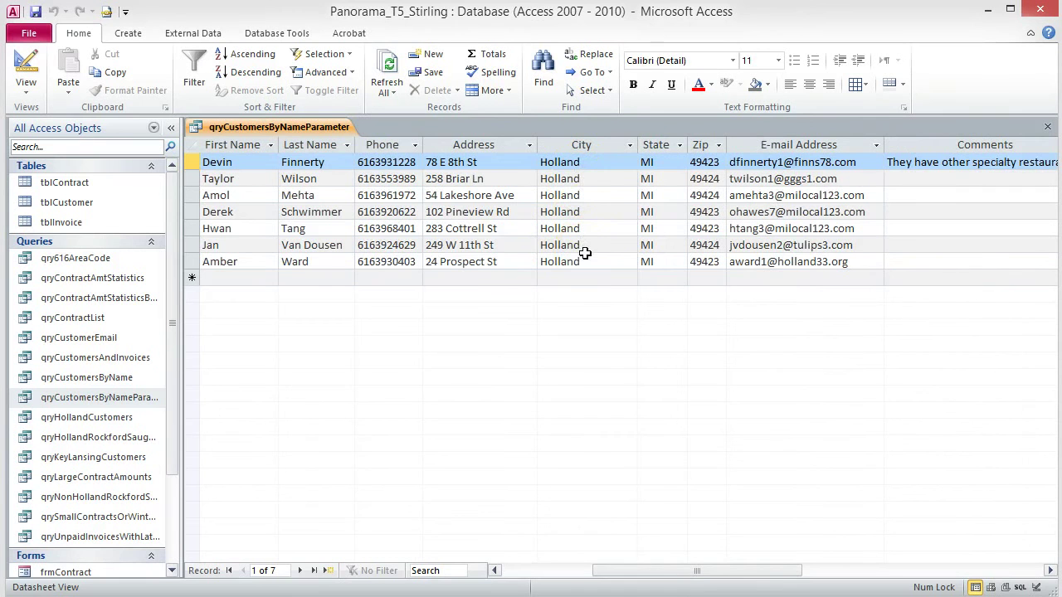
click(1048, 133)
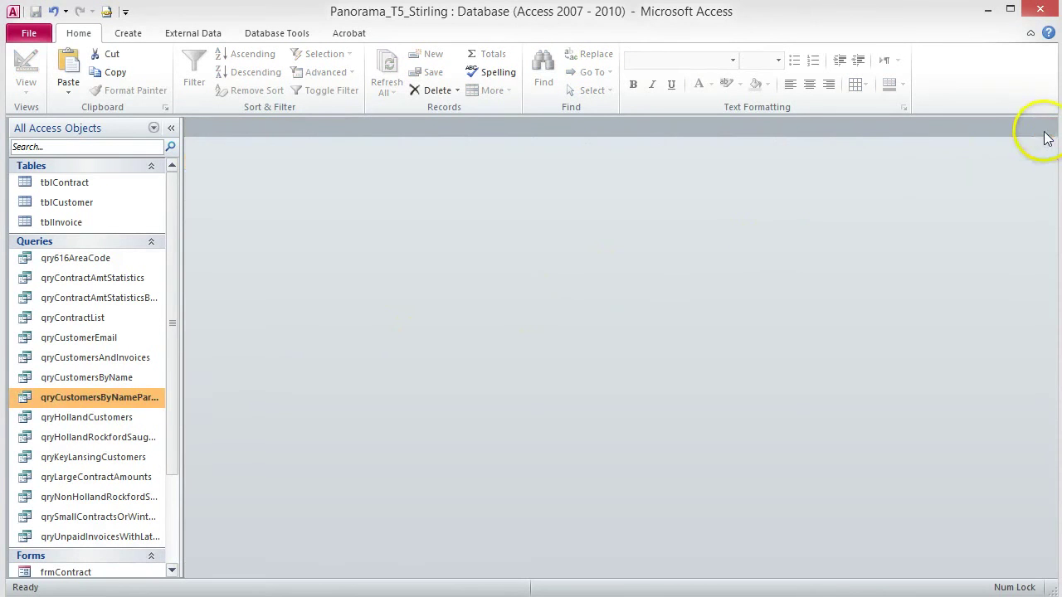
double_click(118, 397)
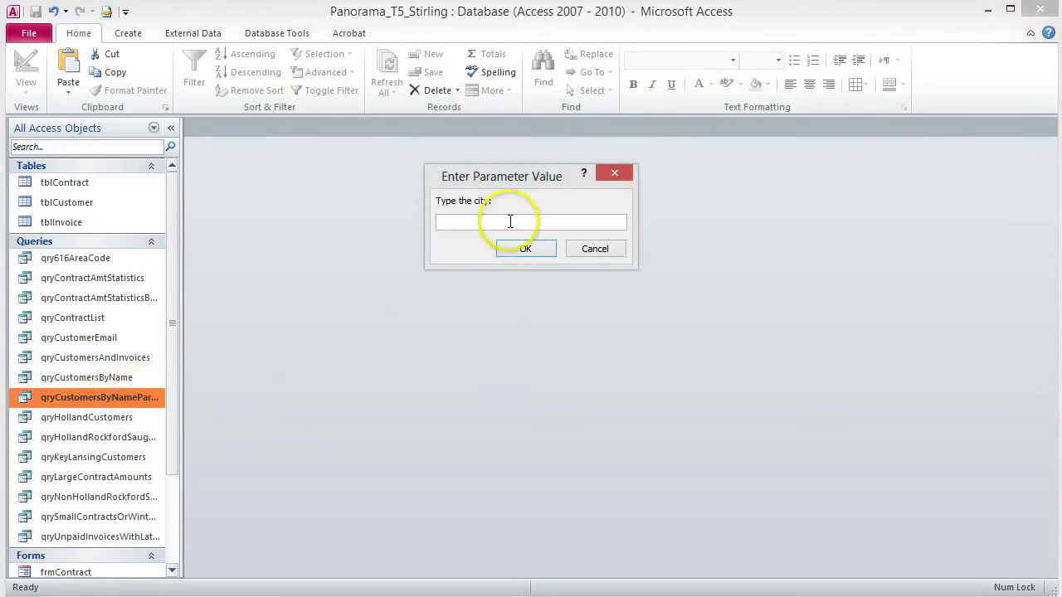
click(527, 249)
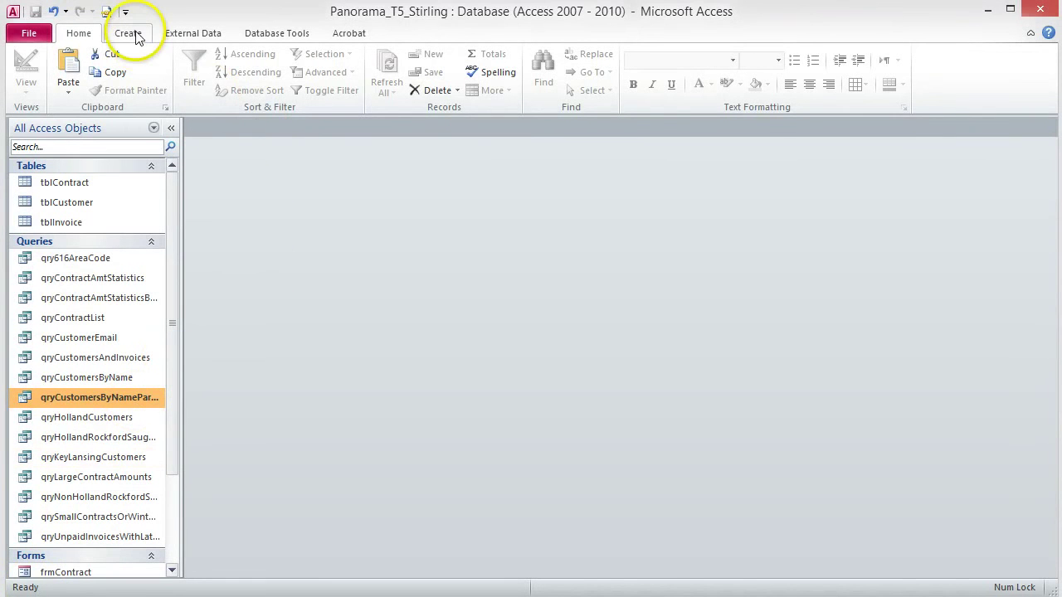
Start a new query with the Crosstab Query Wizard and base it on the qryCustomersAndInvoices query
click(137, 39)
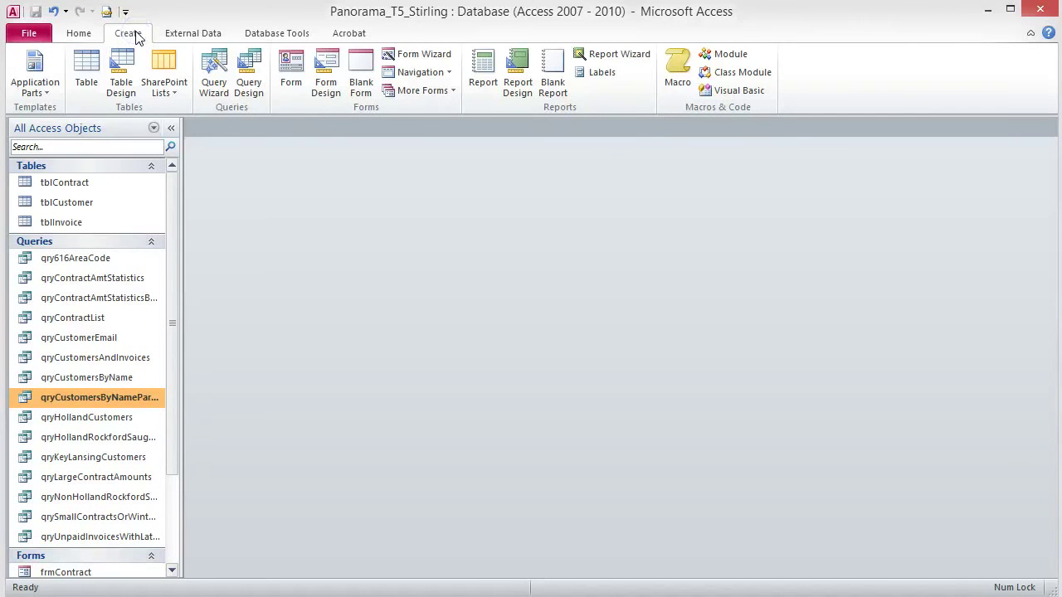
click(218, 83)
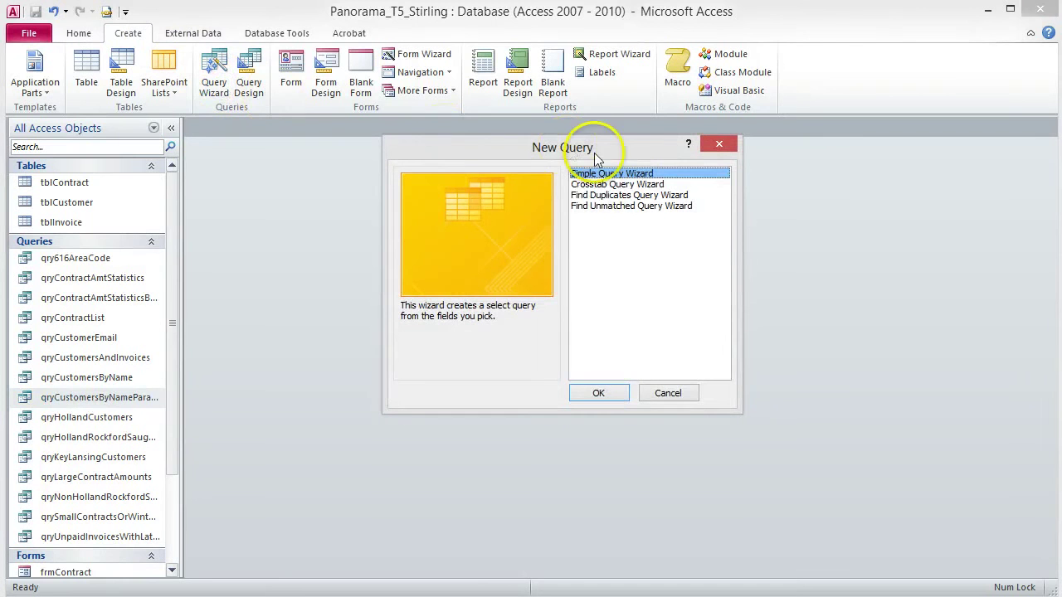
click(664, 184)
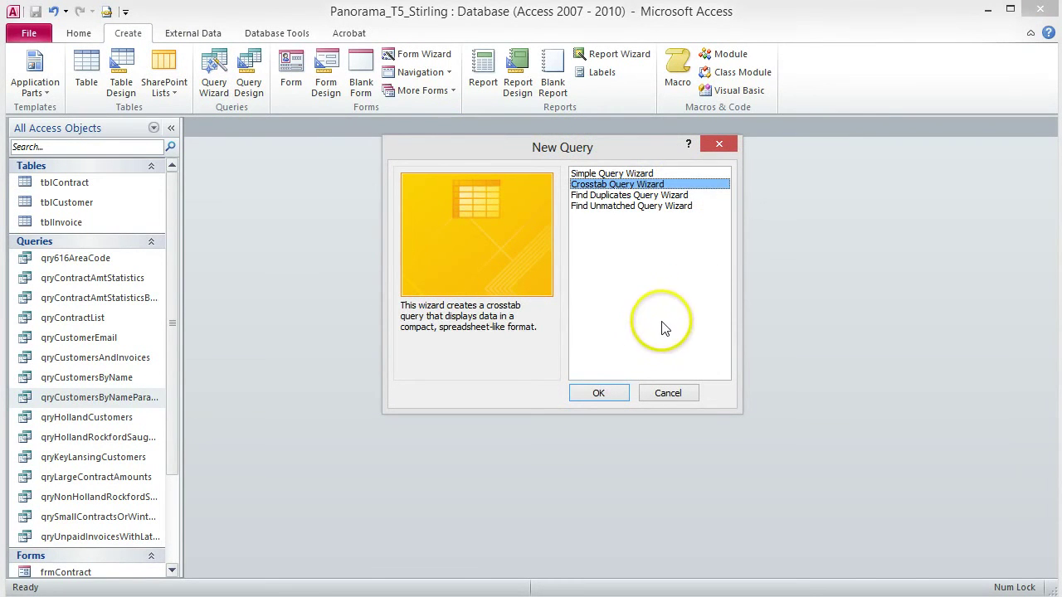
click(595, 393)
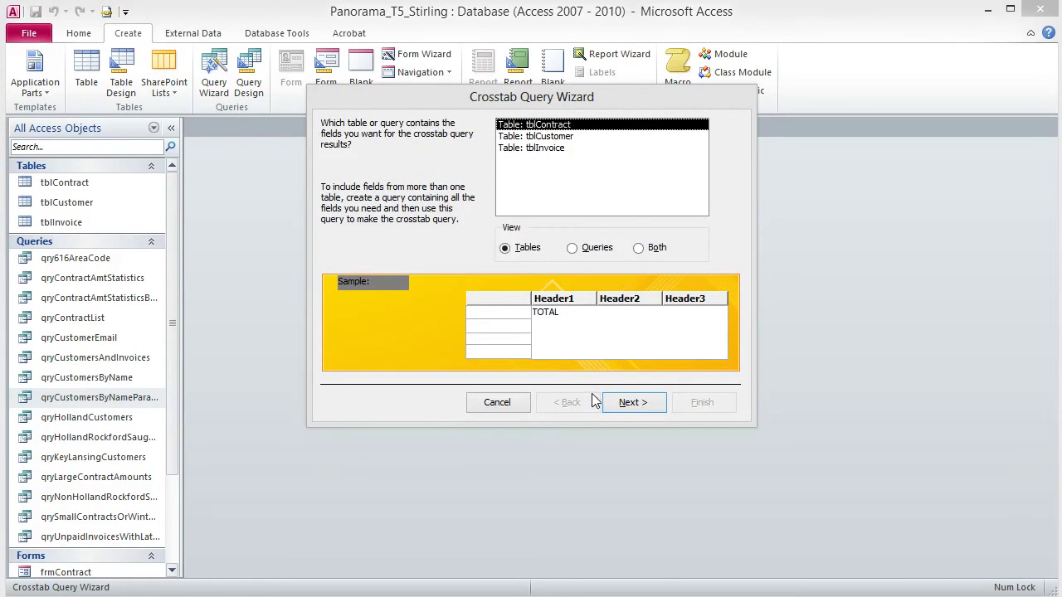
click(572, 249)
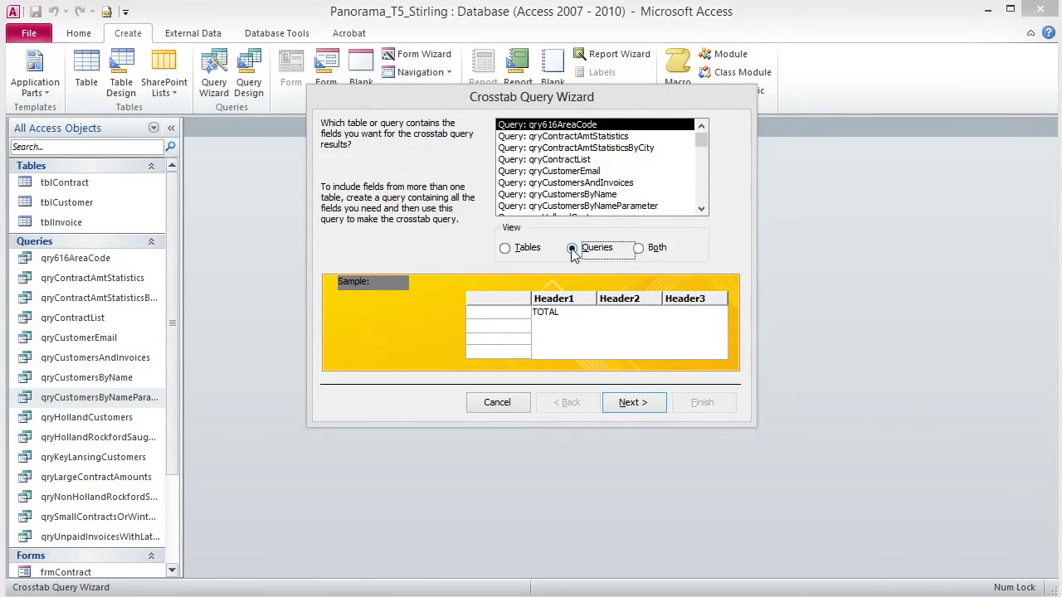
click(586, 182)
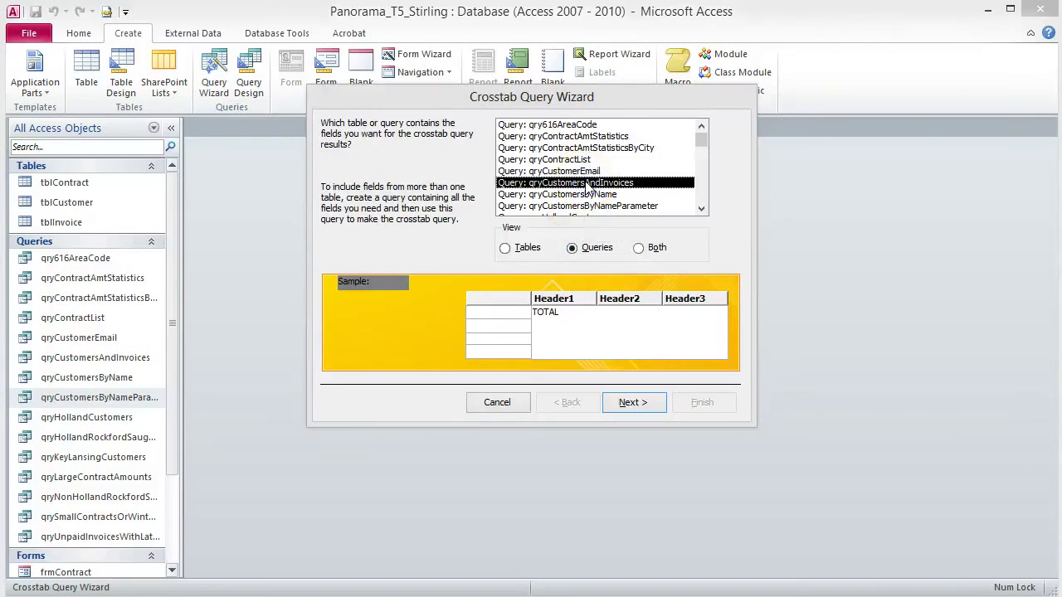
click(628, 403)
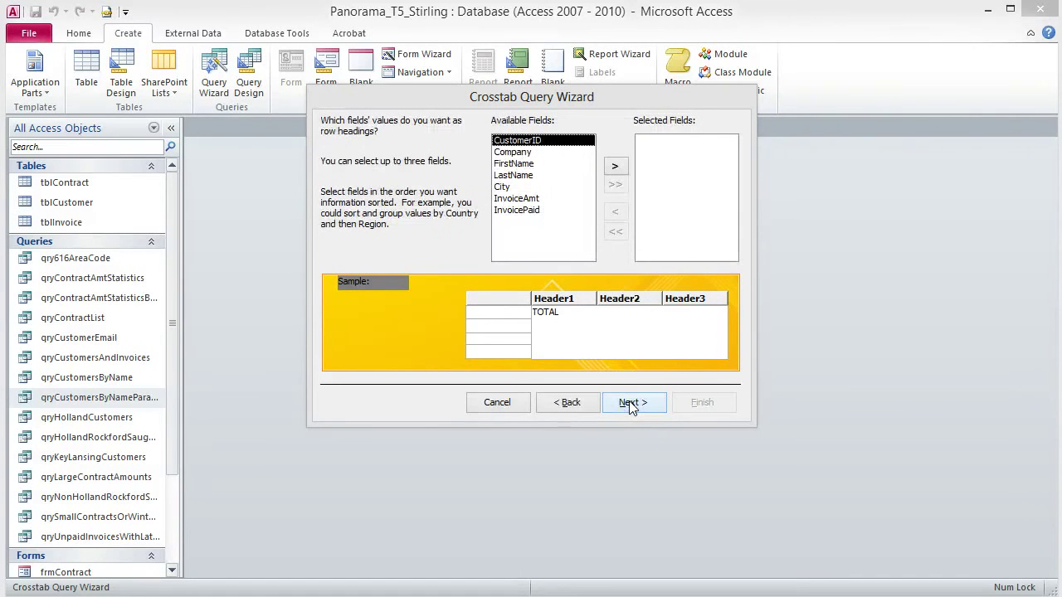
Use City as the crosstab's row heading and InvoicePaid as its column heading
click(508, 187)
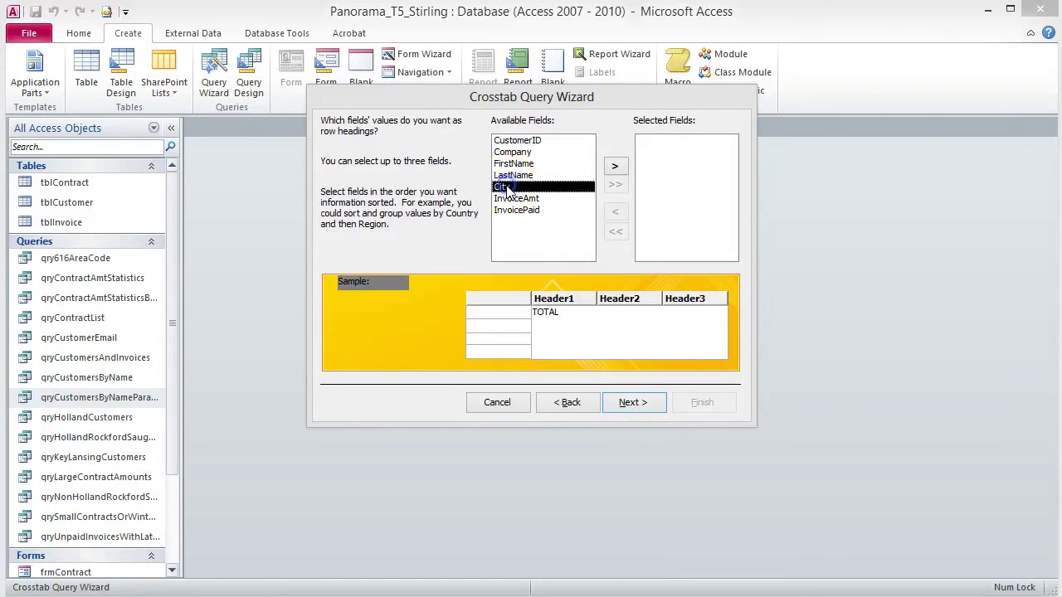
click(615, 167)
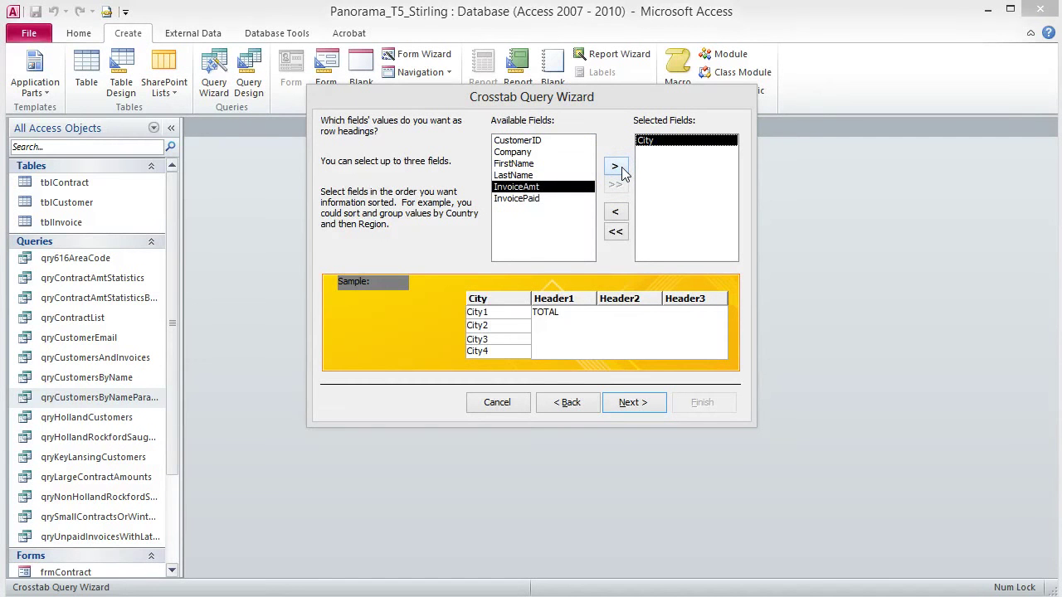
click(631, 404)
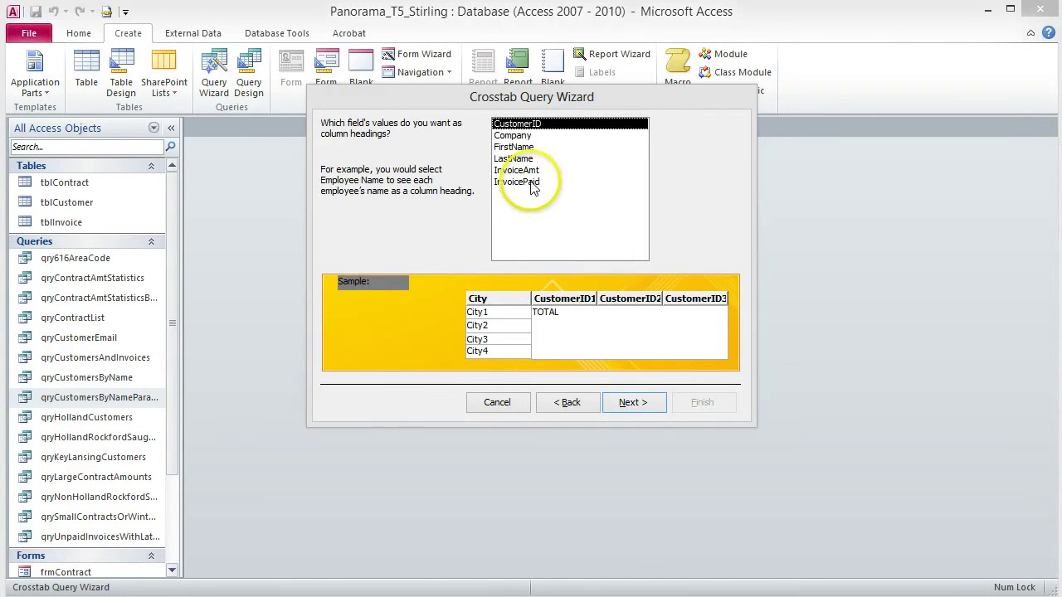
click(532, 183)
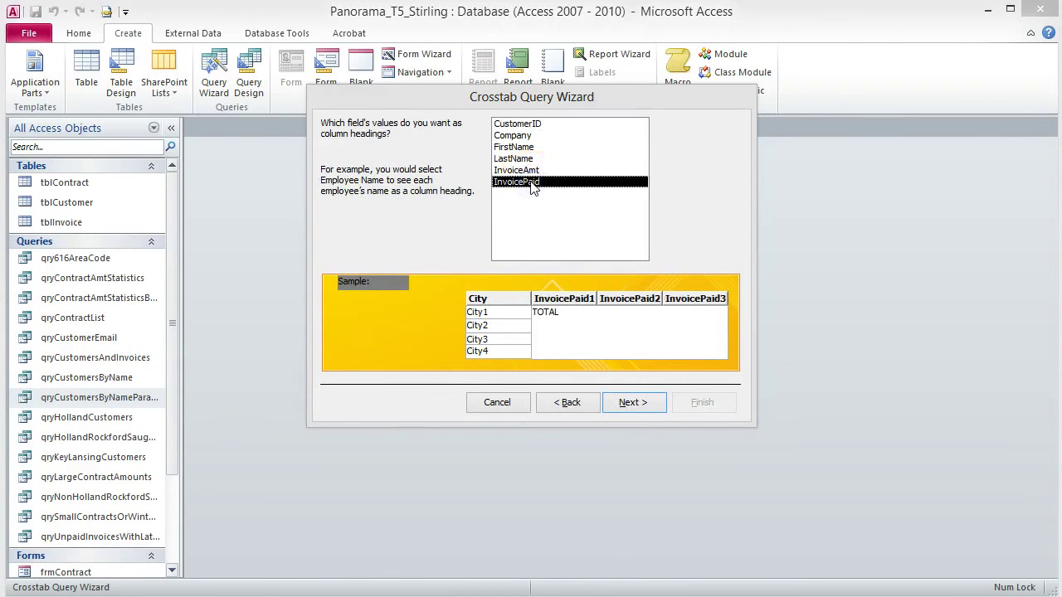
click(647, 405)
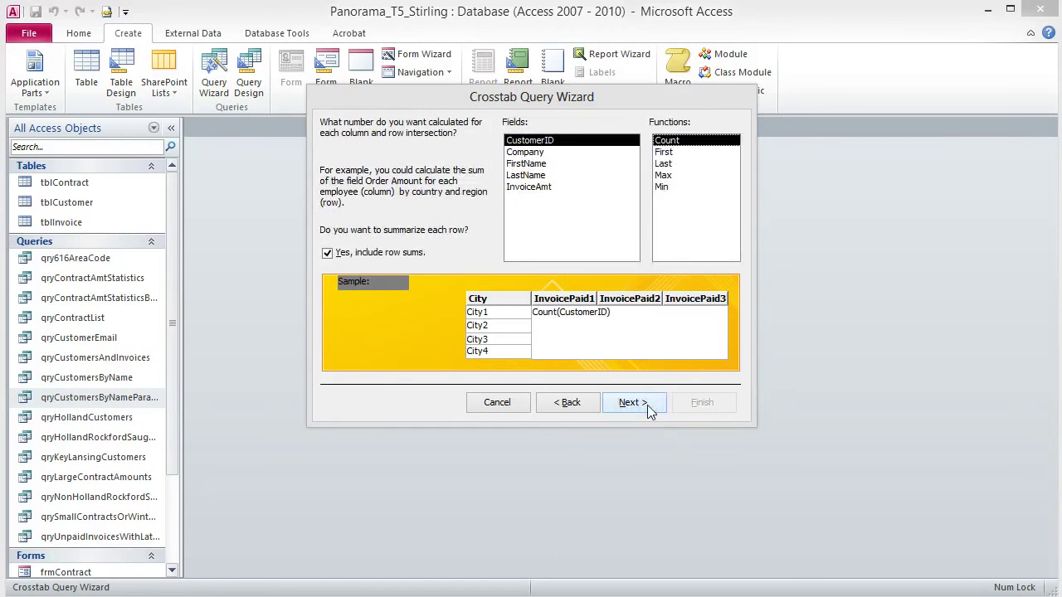
Calculate the Sum of InvoiceAmt at each row and column intersection, keeping the row sums included
click(540, 189)
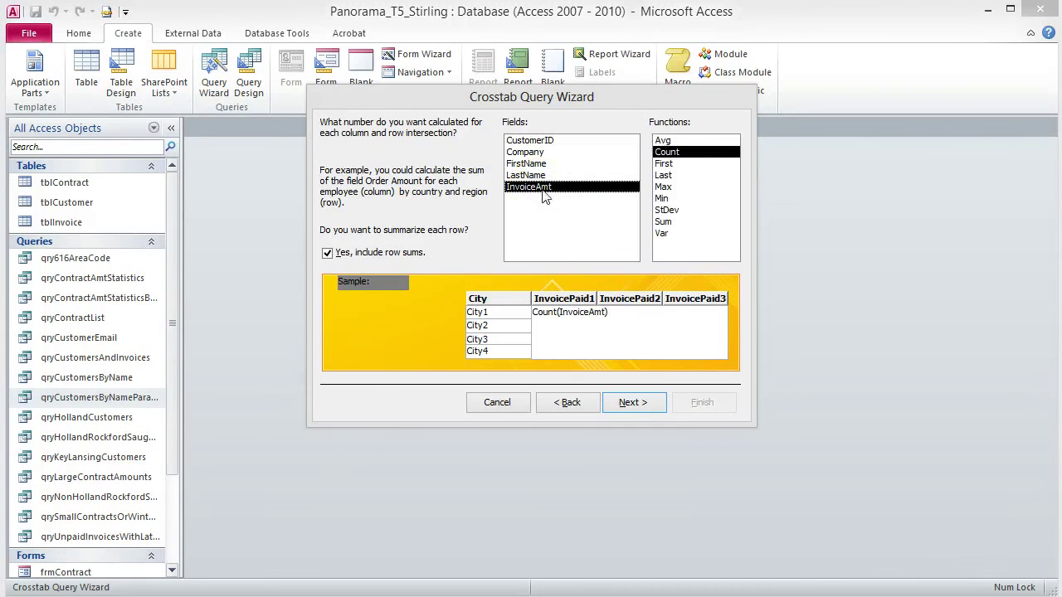
click(666, 221)
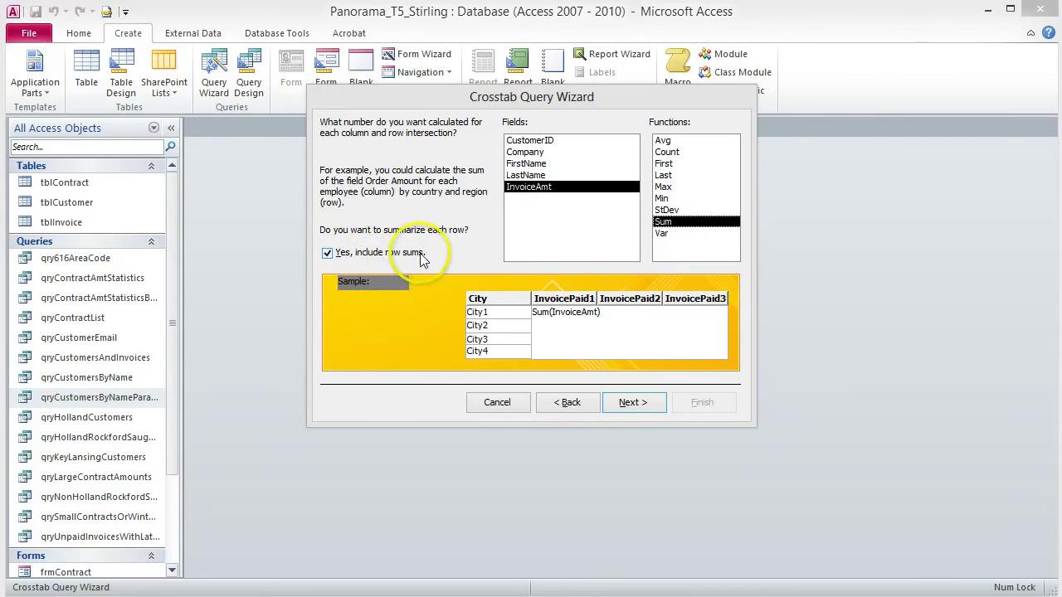
click(632, 402)
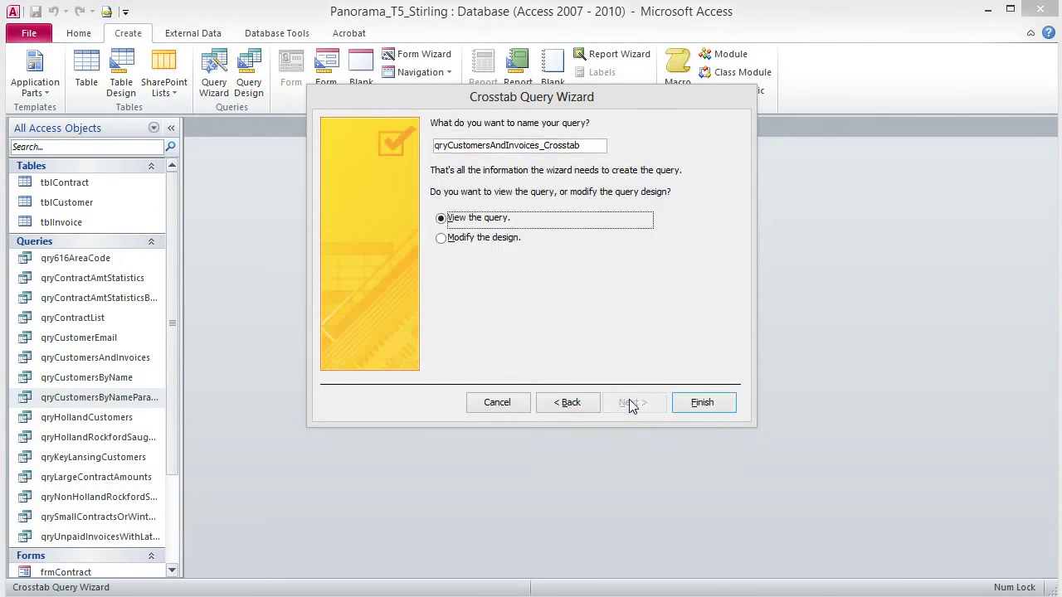
Name the crosstab query qryCustomersAndInvoicesCrosstab and finish the wizard to view the query
click(545, 145)
key(BackSpace)
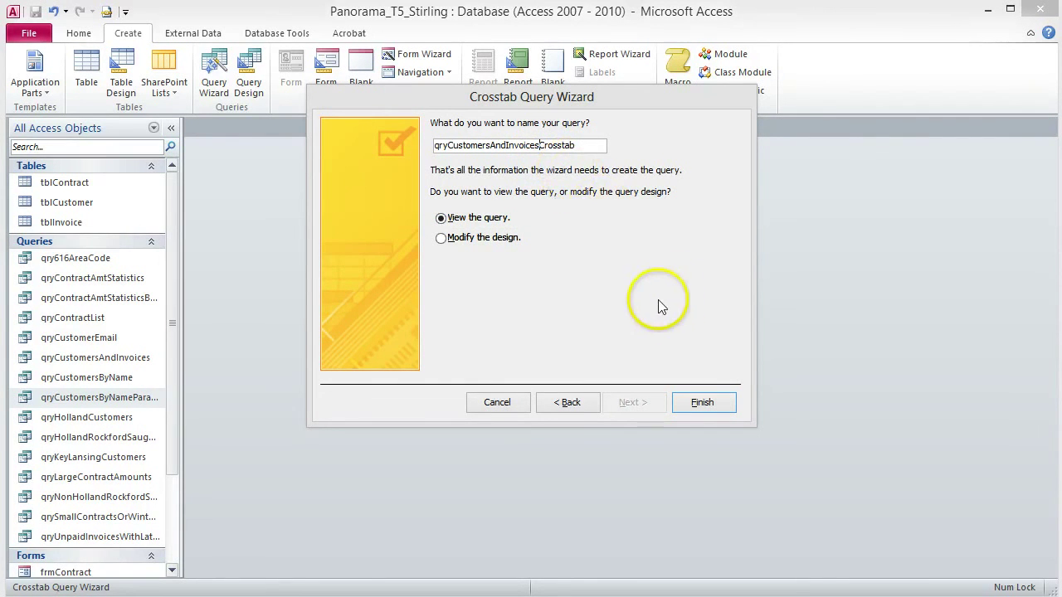
click(705, 402)
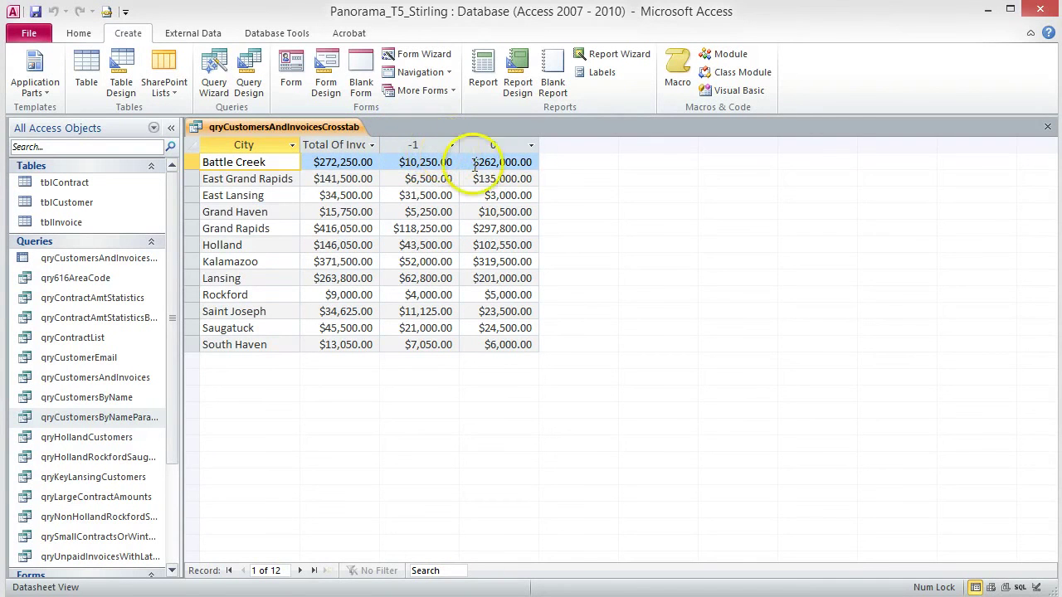
click(520, 426)
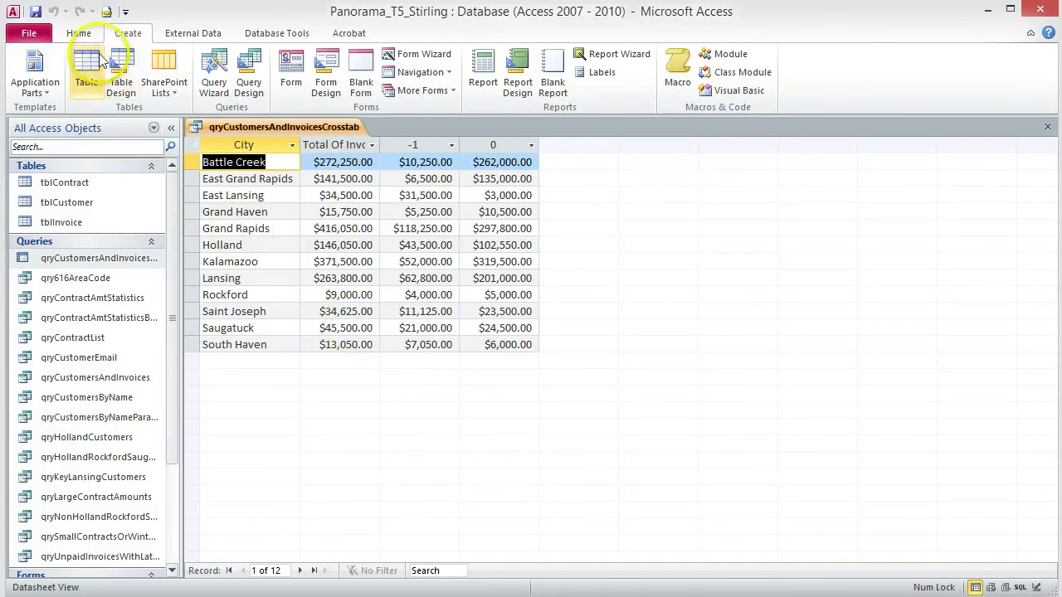
Replace the crosstab's InvoicePaid column heading field with the expression IIf(InvoicePaid,"Paid","Unpaid") in the query design
click(79, 33)
click(27, 67)
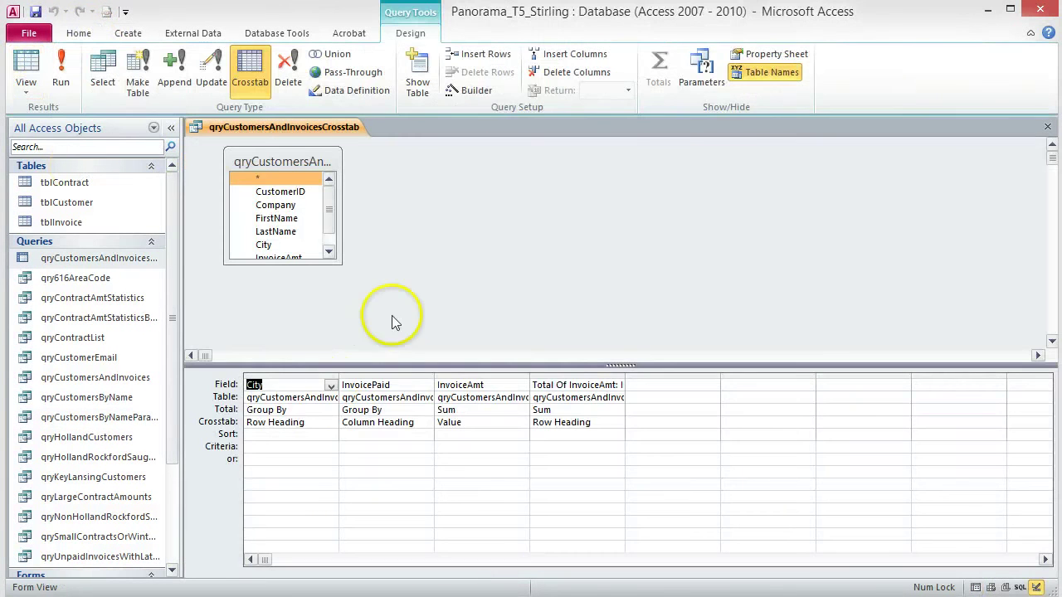
right_click(409, 385)
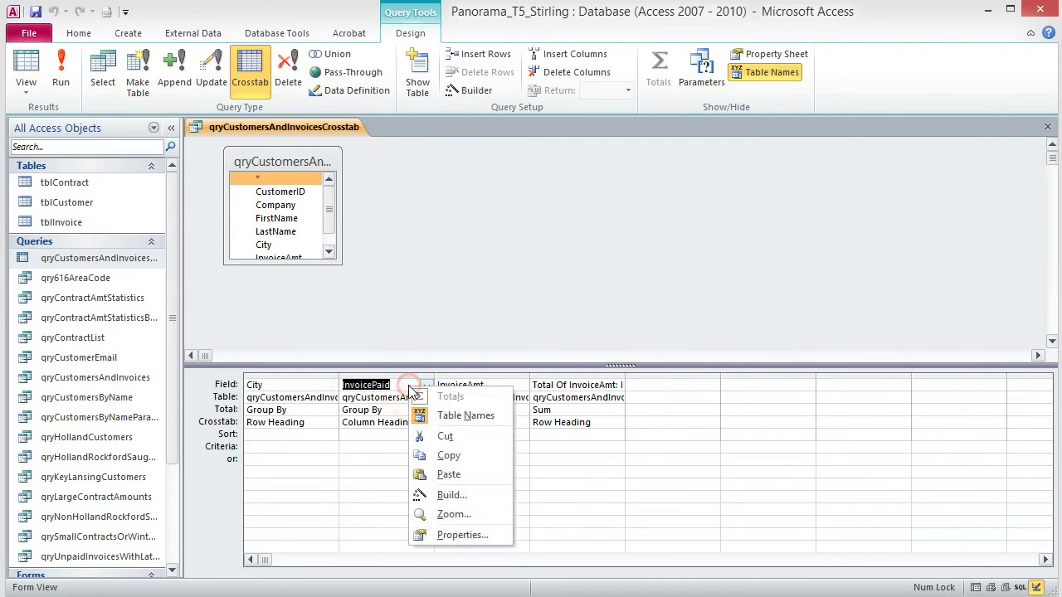
click(453, 514)
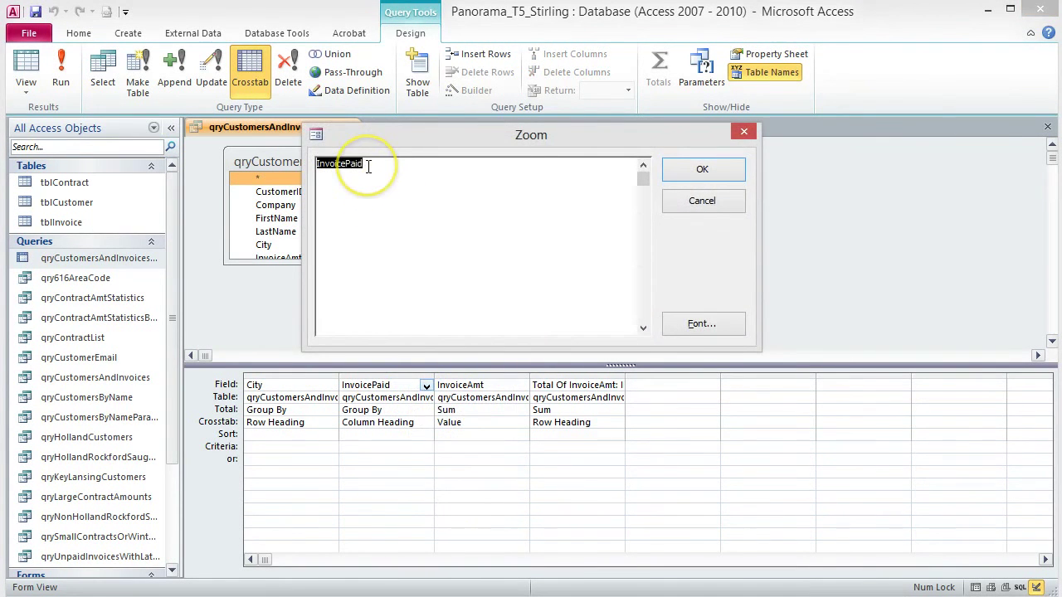
key(Delete)
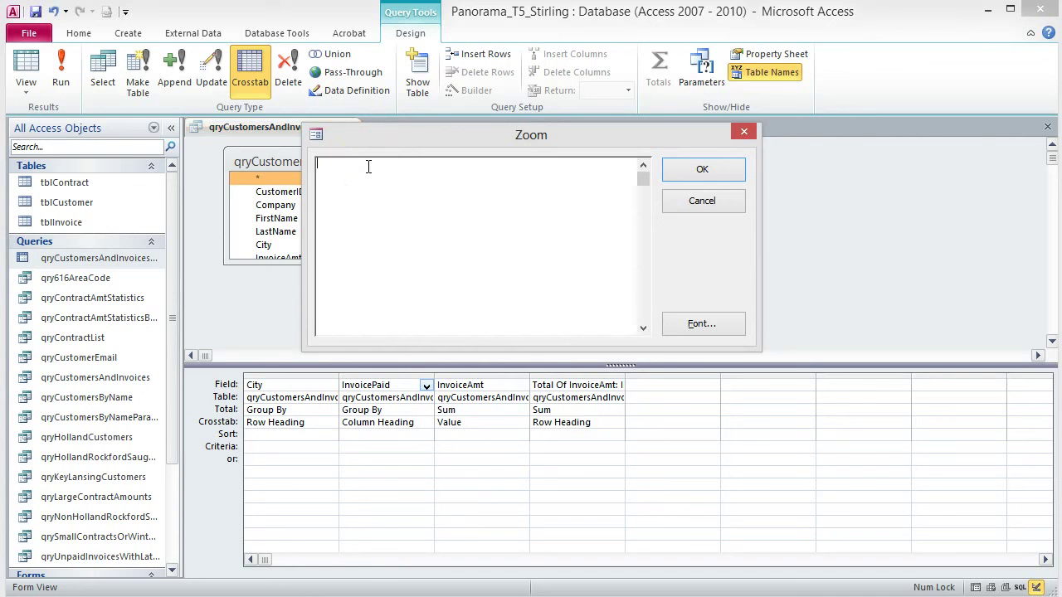
text(IIf (InvoicePaid,"Paid","Unpaid"))
click(699, 167)
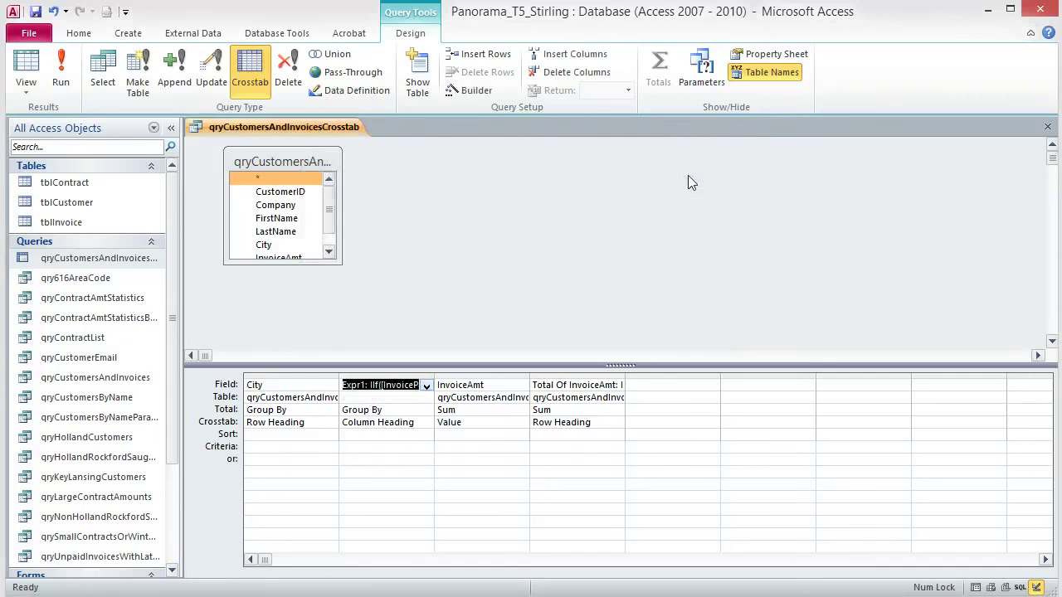
Run the modified crosstab query and close it, saving the design changes
click(60, 67)
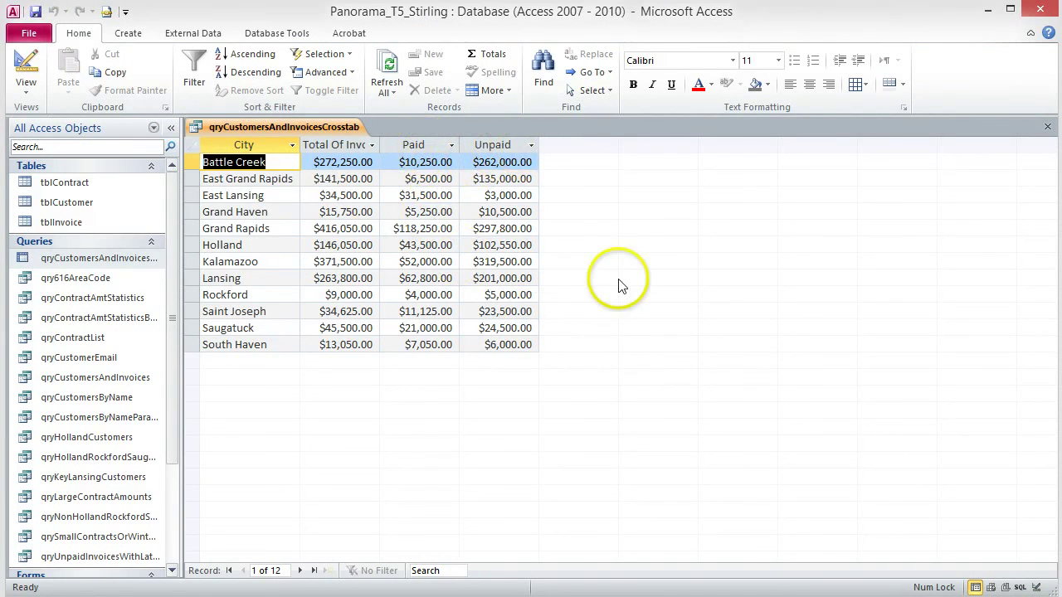
click(1047, 129)
click(352, 317)
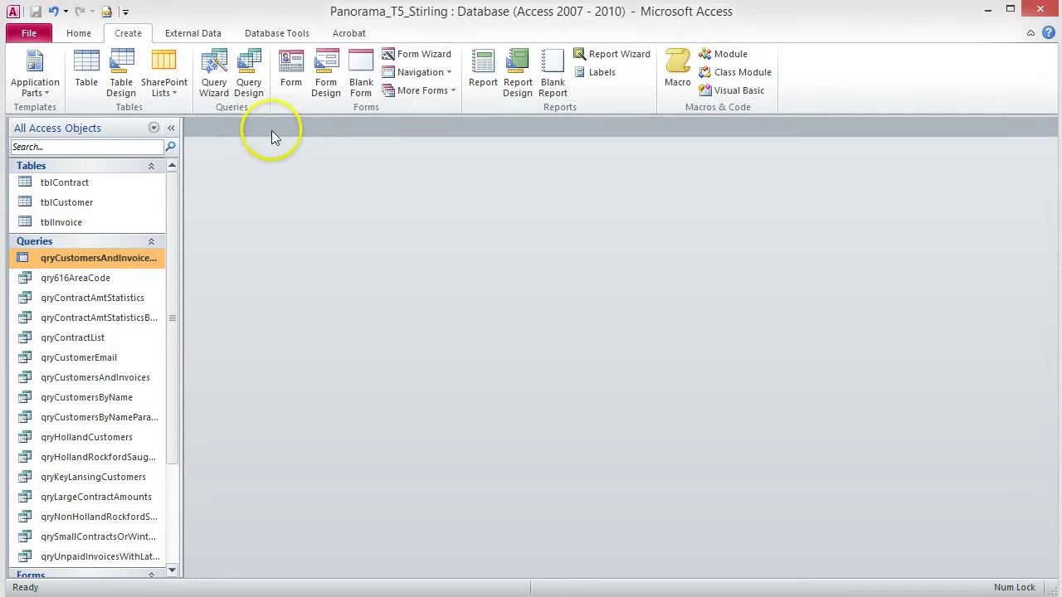
Start a new query with the Find Duplicates Query Wizard and base it on the tblContract table
click(214, 68)
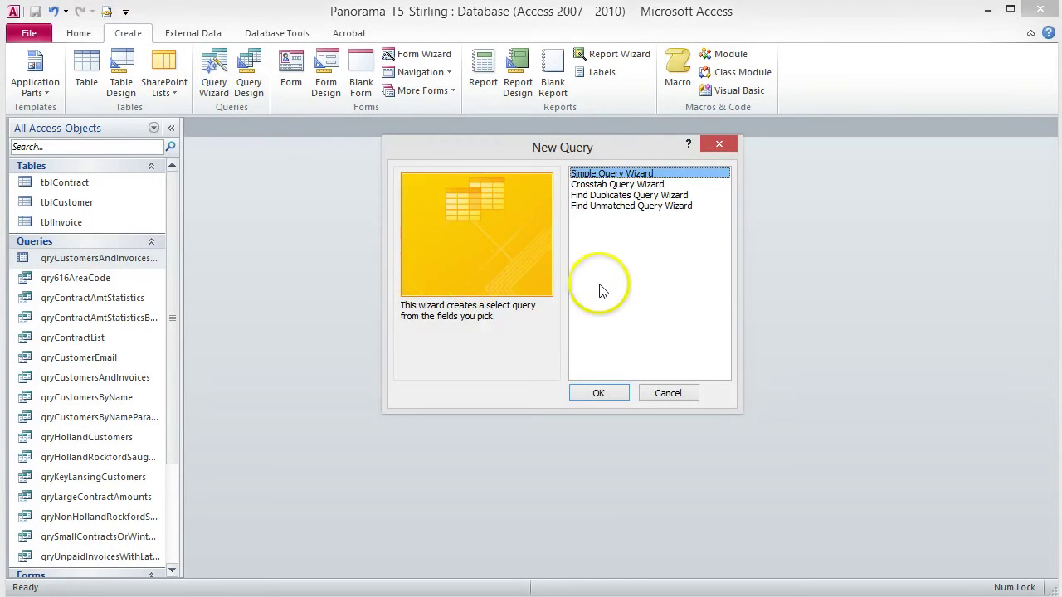
click(677, 194)
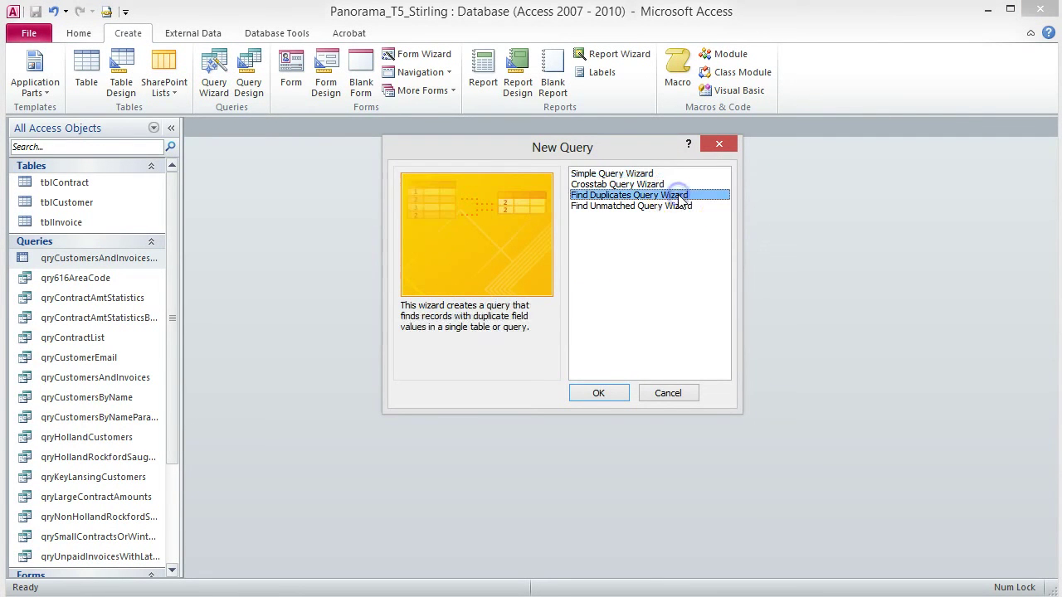
click(599, 393)
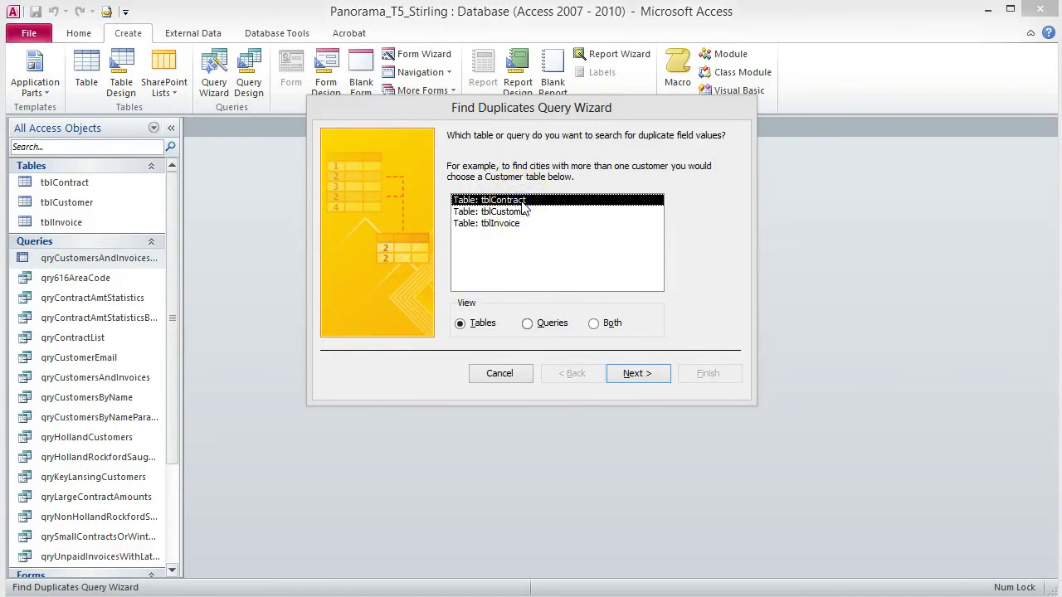
click(647, 378)
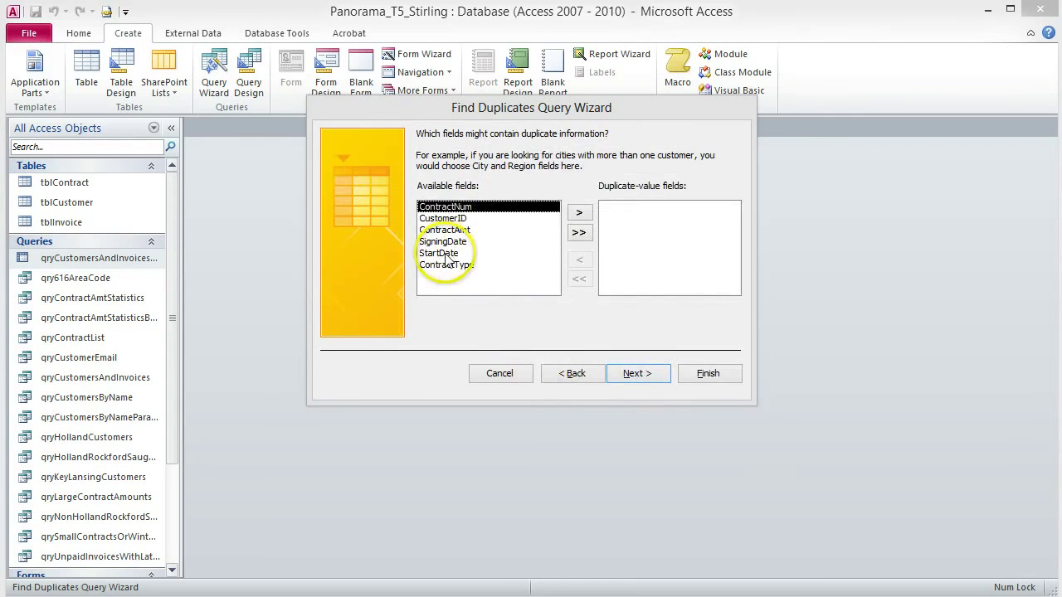
Use StartDate as the duplicate-value field and include all remaining contract fields as additional query fields
click(493, 253)
click(580, 214)
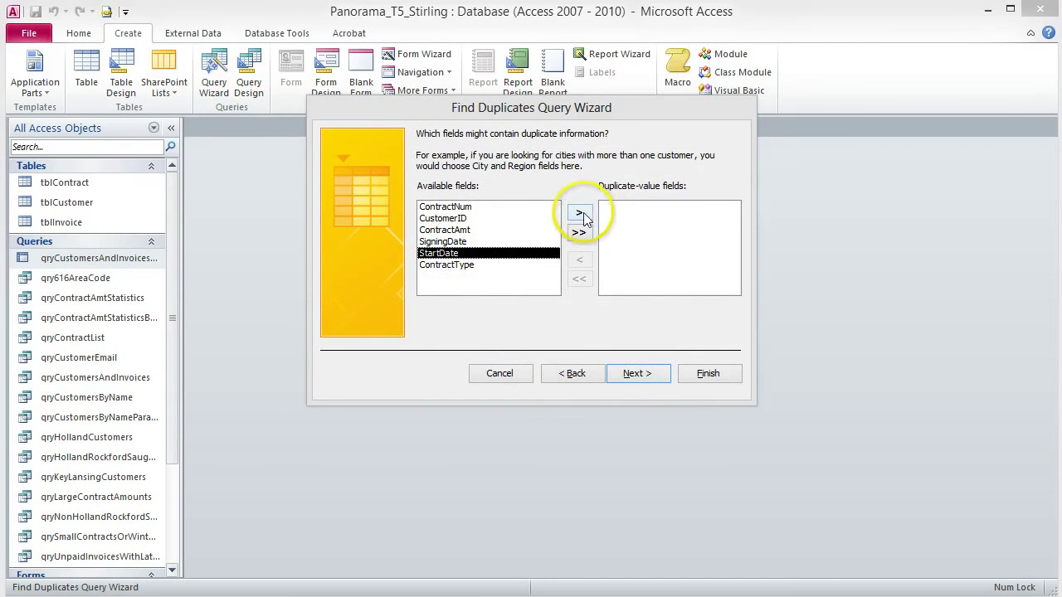
click(581, 214)
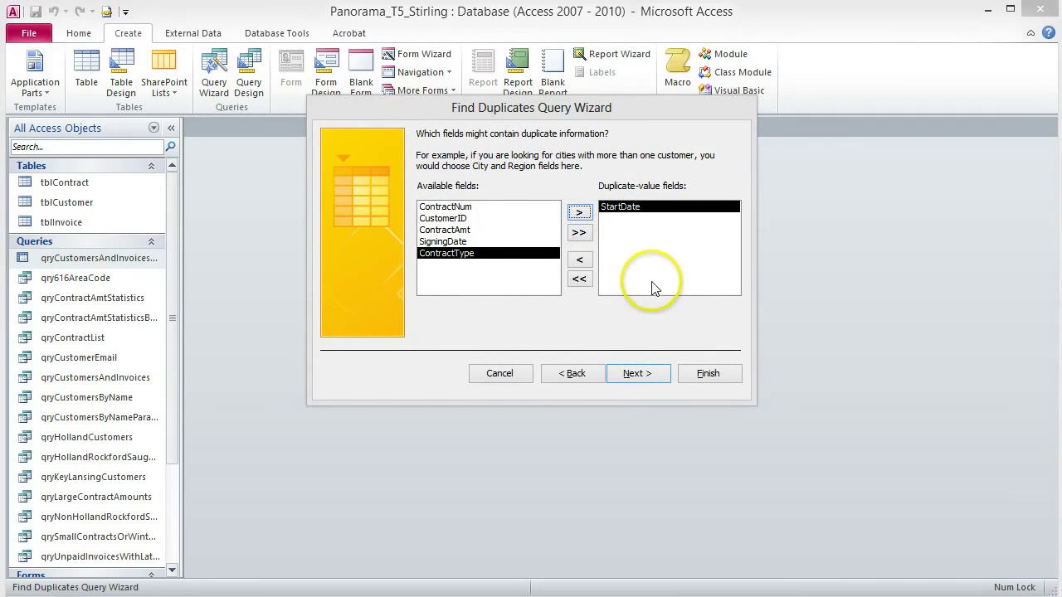
click(653, 375)
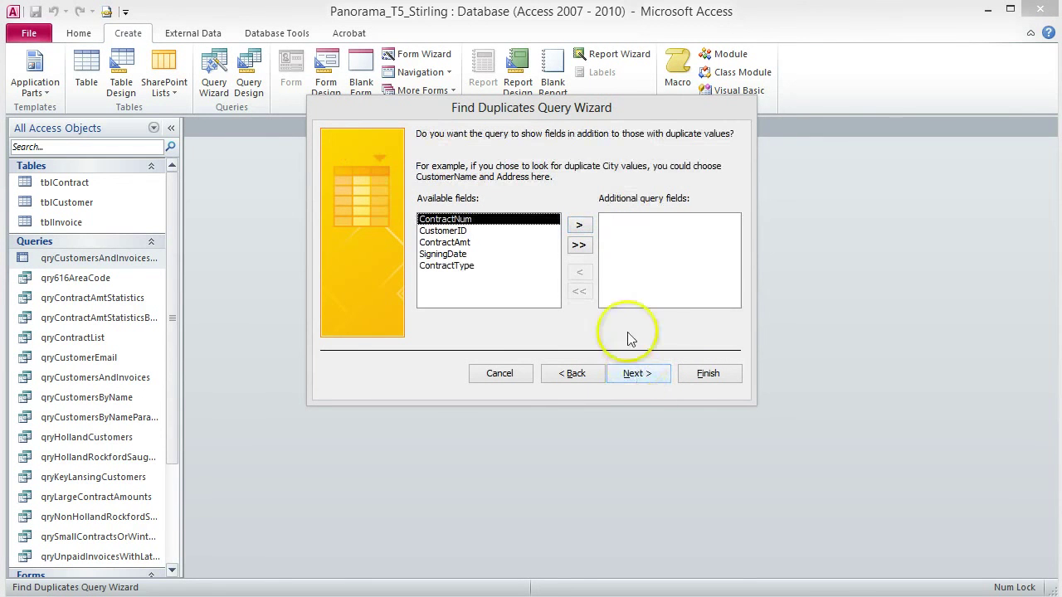
click(578, 246)
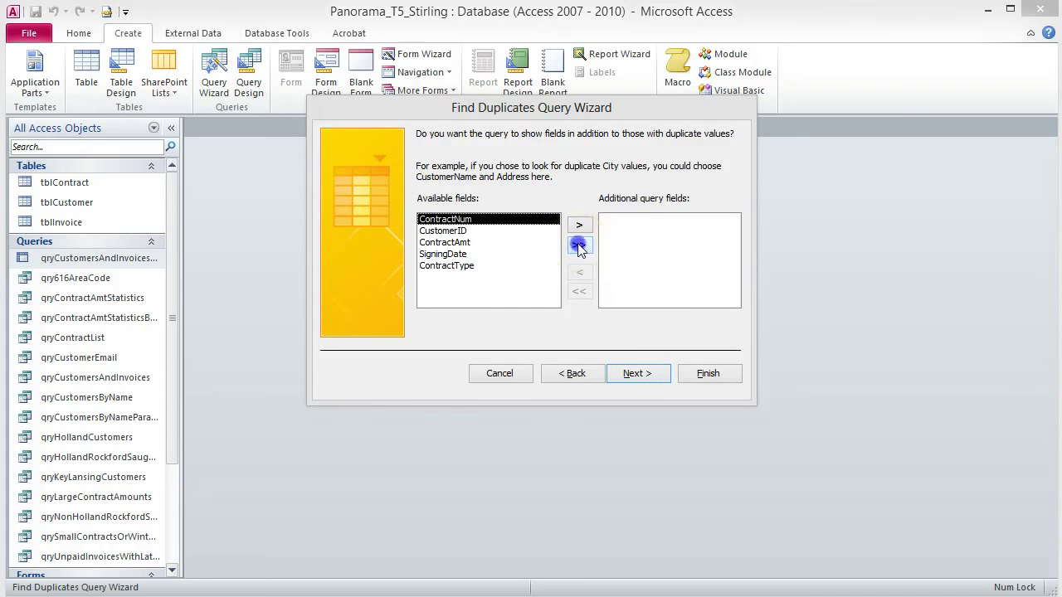
click(662, 378)
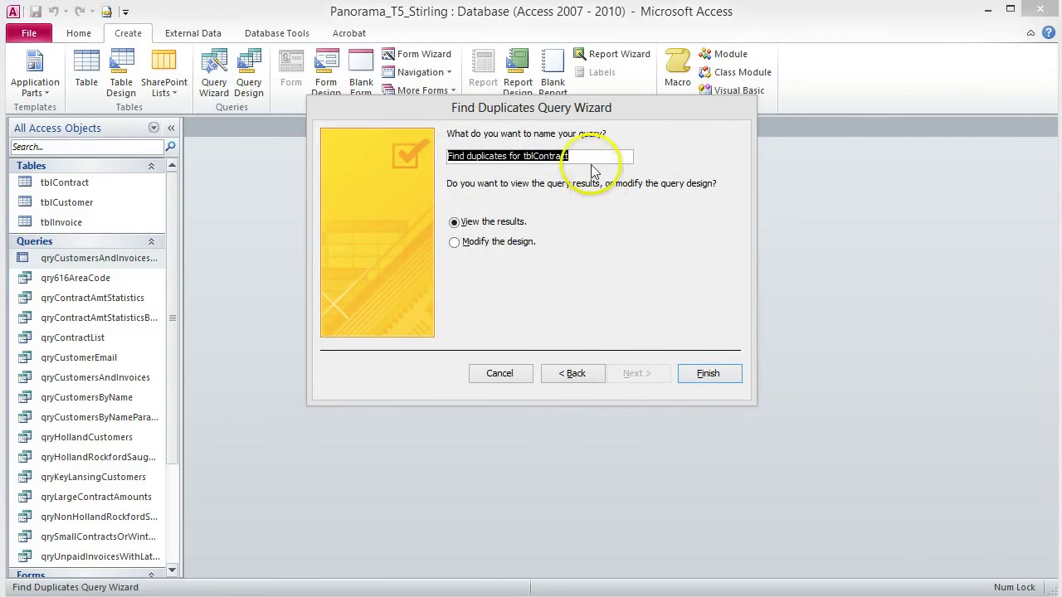
Name the find duplicates query qryDuplicateContractStartDate and finish the wizard to view its results
click(597, 157)
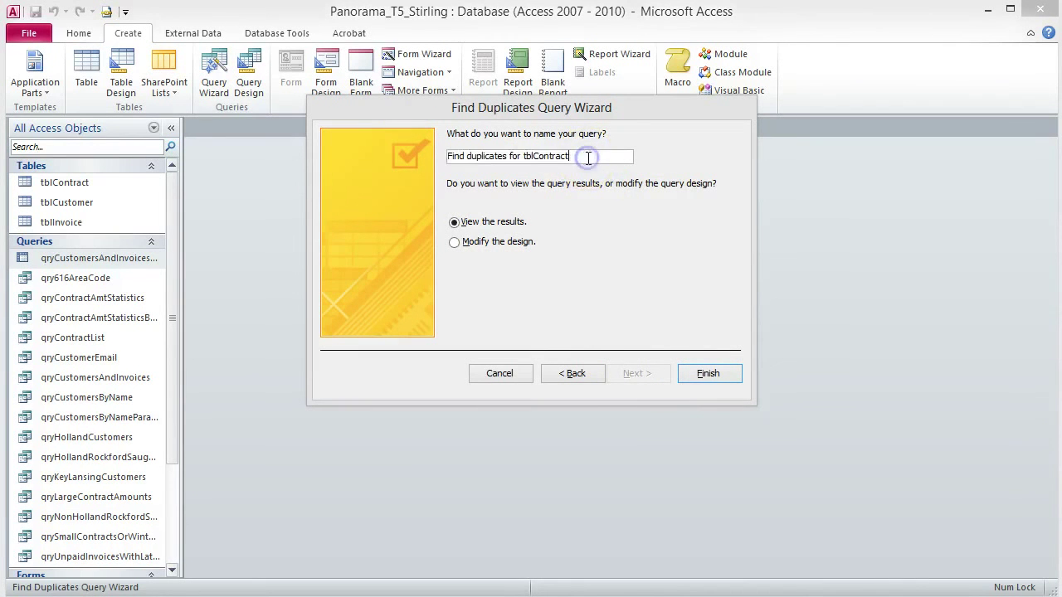
drag(602, 156, 398, 154)
text(qryDuplicateContractStartDate)
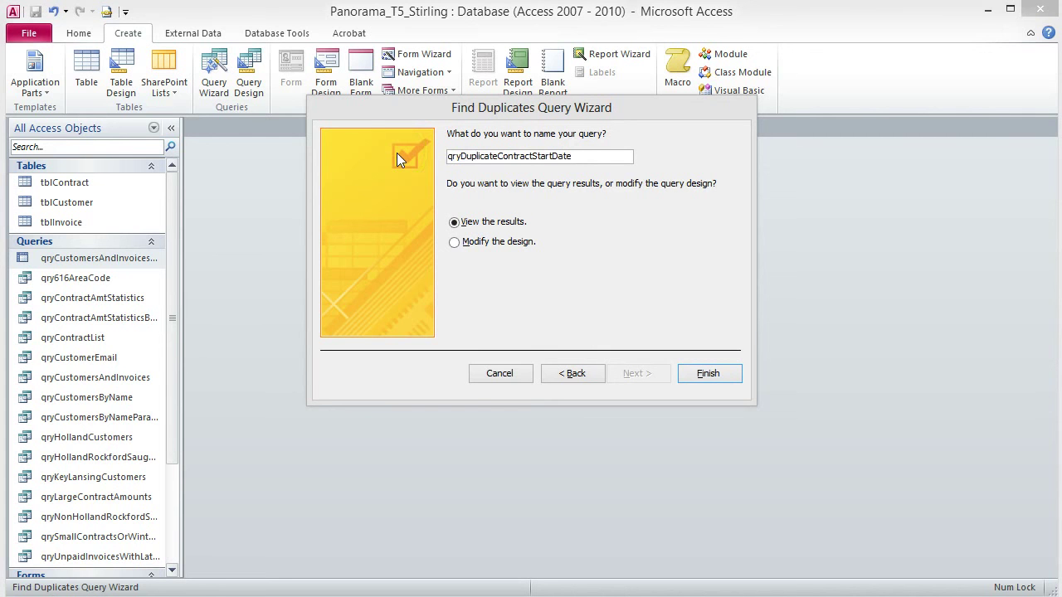
click(702, 378)
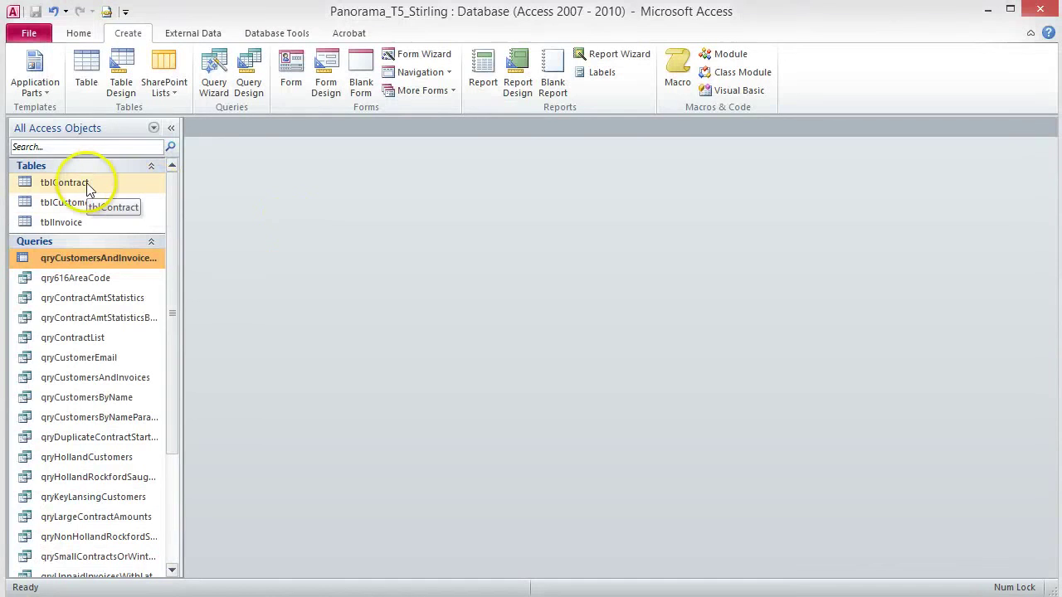
Try to turn tblContract's CustomerID field into a lookup field with the Lookup Wizard, closing the table design without saving
right_click(87, 184)
click(137, 210)
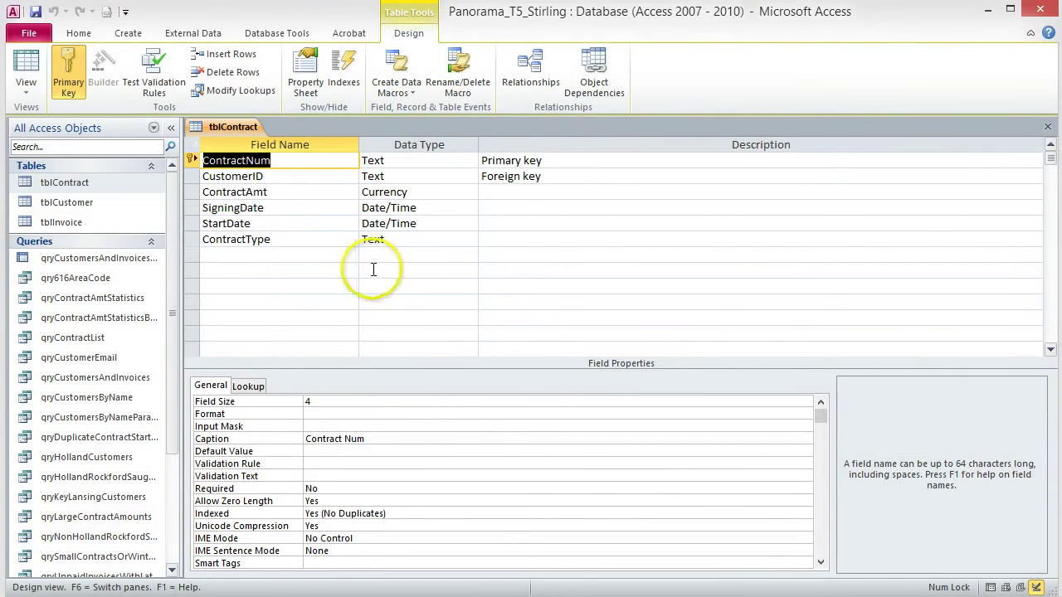
click(469, 176)
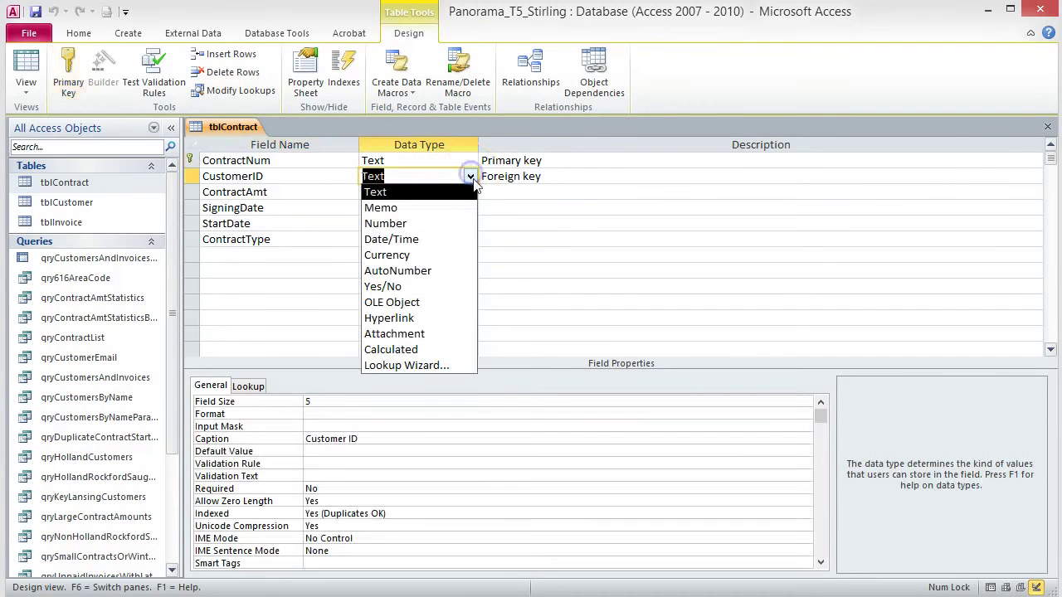
click(435, 365)
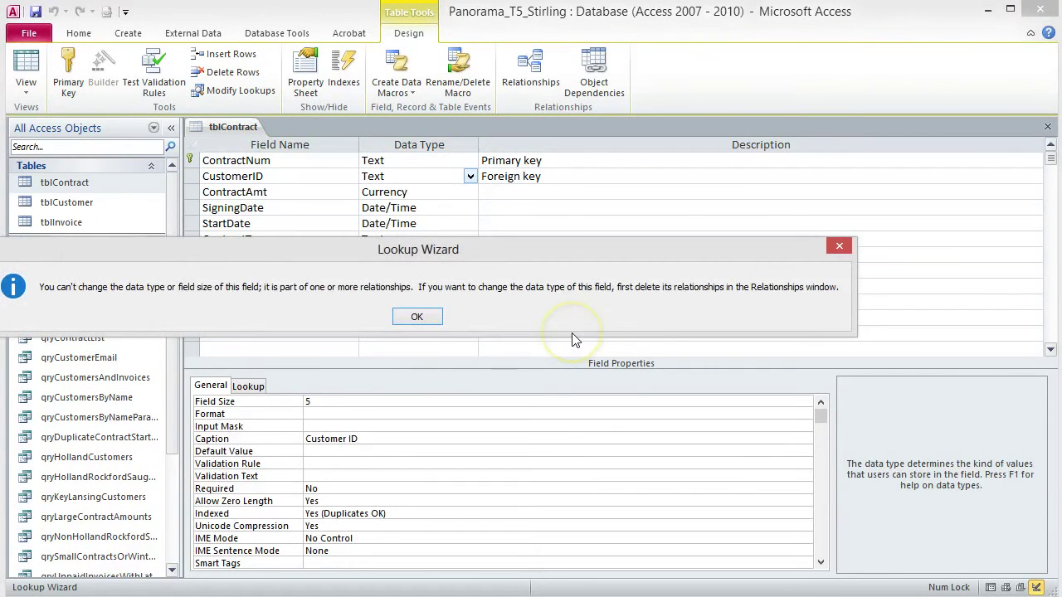
click(412, 318)
drag(225, 249, 310, 246)
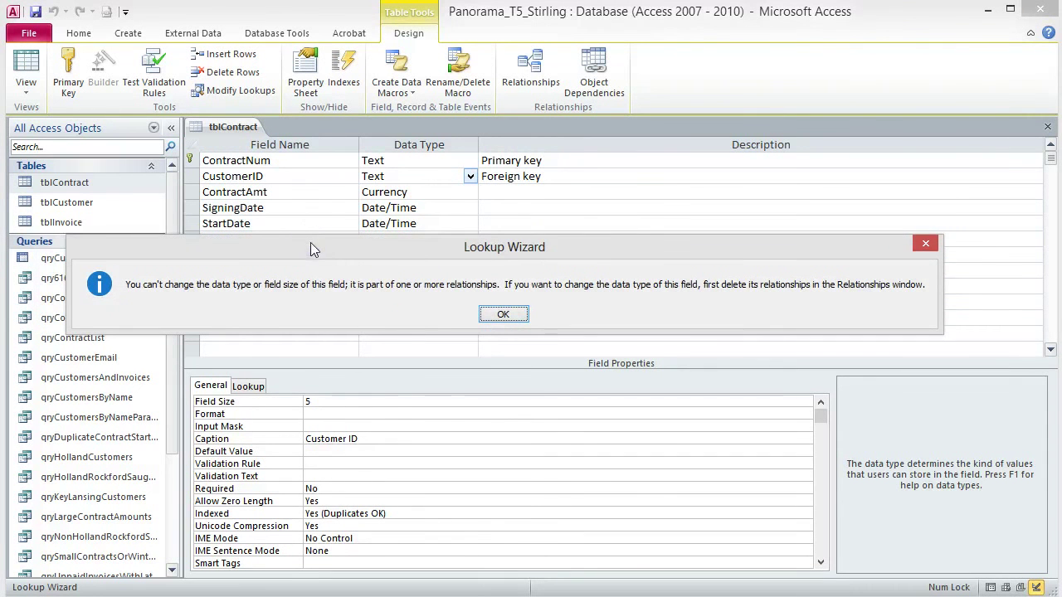
click(330, 281)
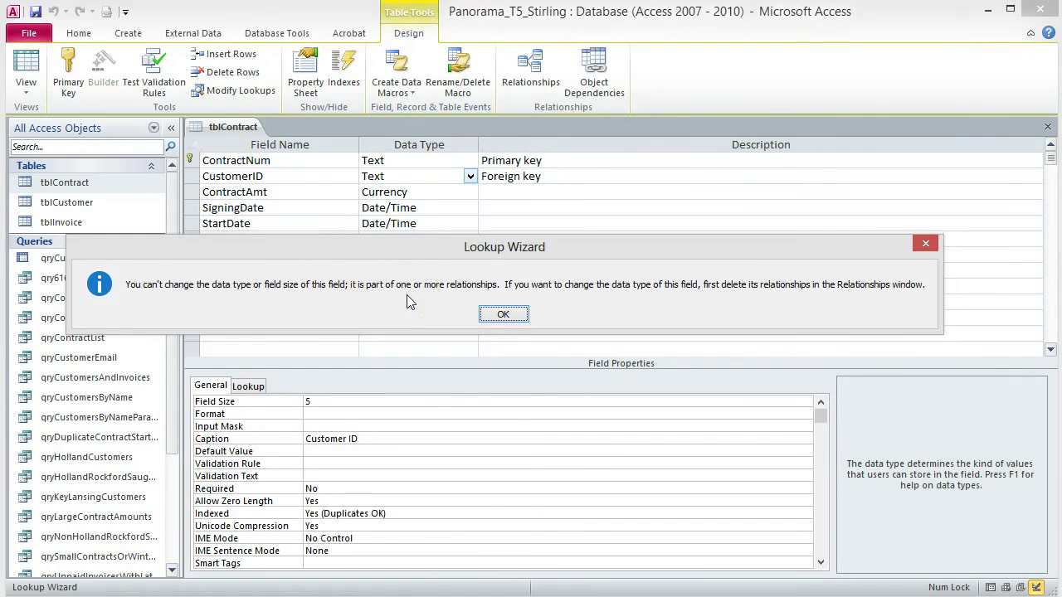
click(504, 315)
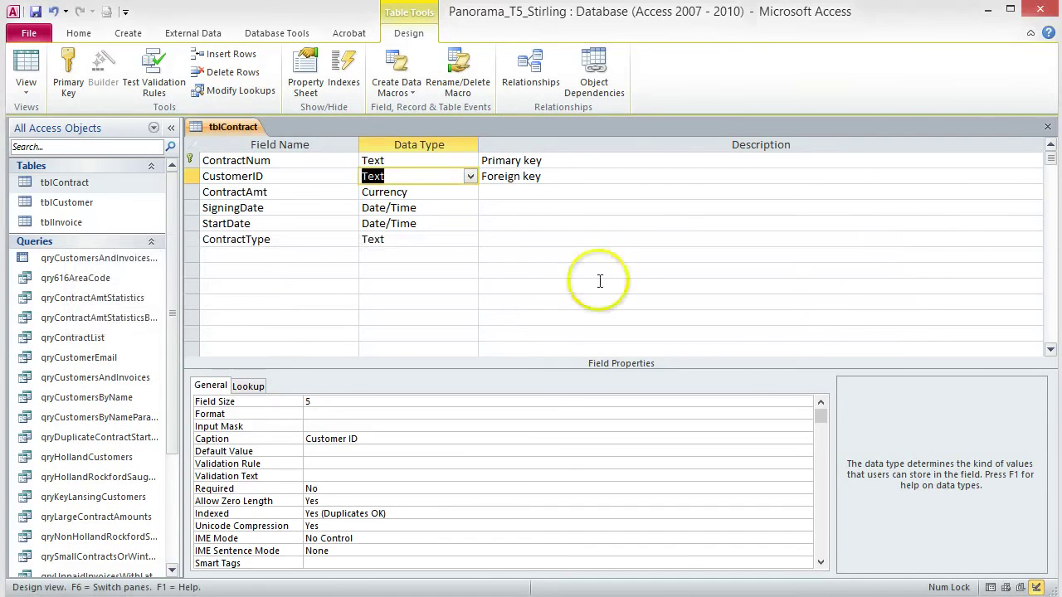
click(1047, 126)
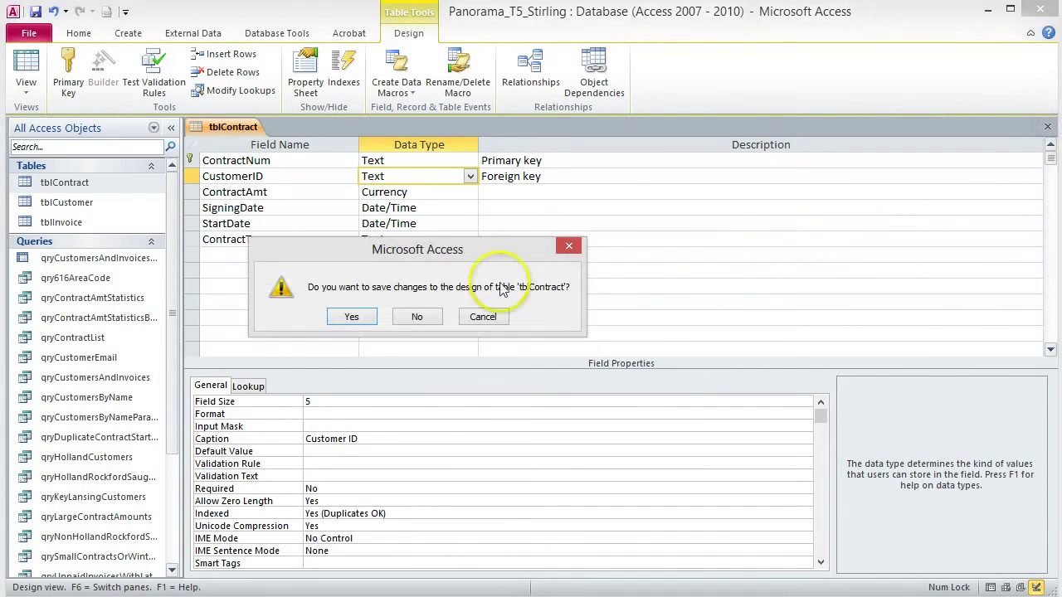
click(420, 318)
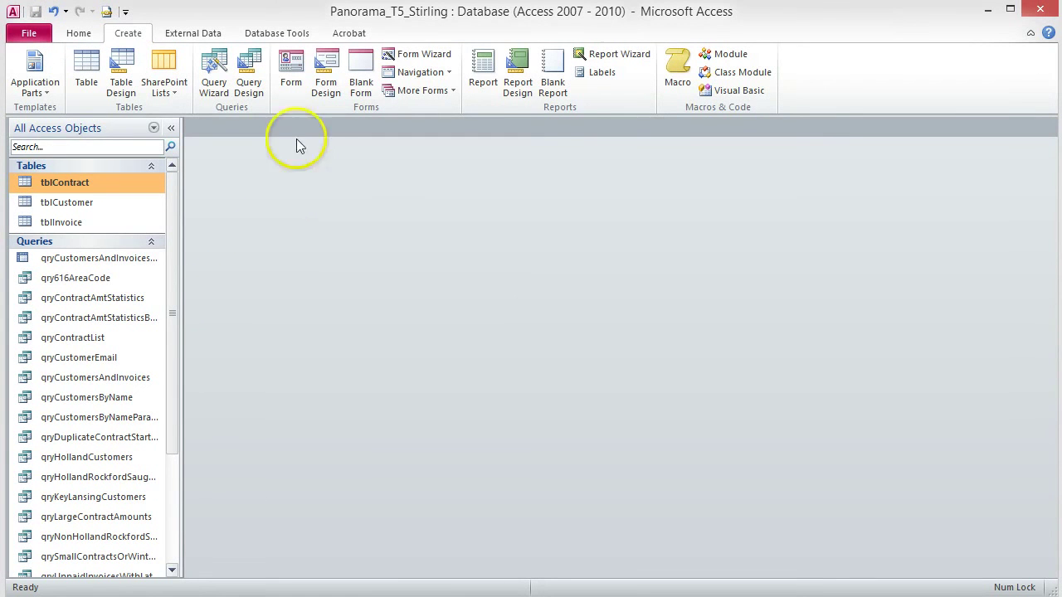
Permanently delete the relationship between tblCustomer and tblContract and close the Relationships window
click(294, 33)
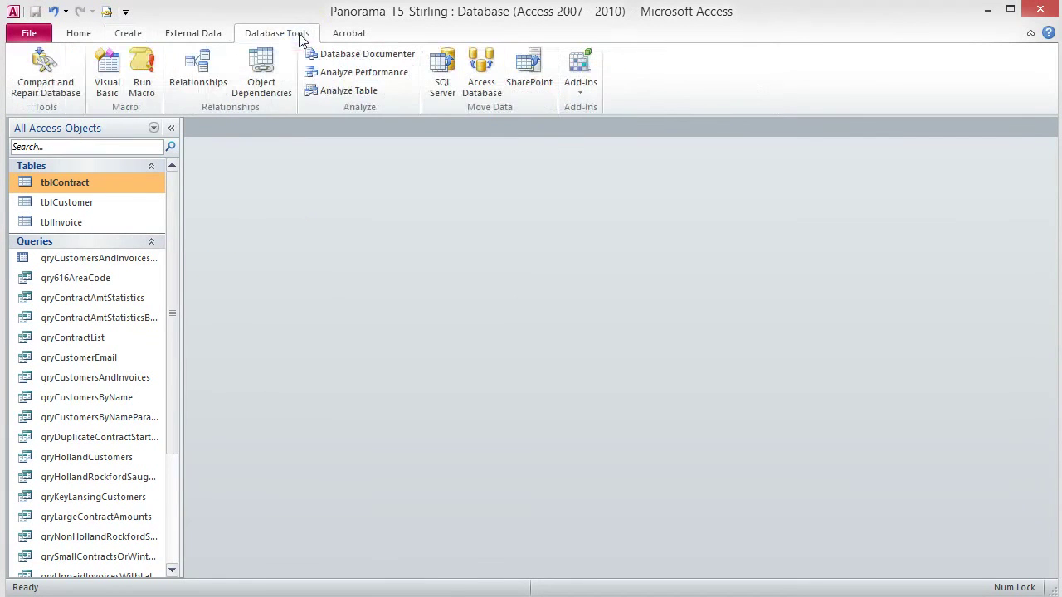
click(208, 76)
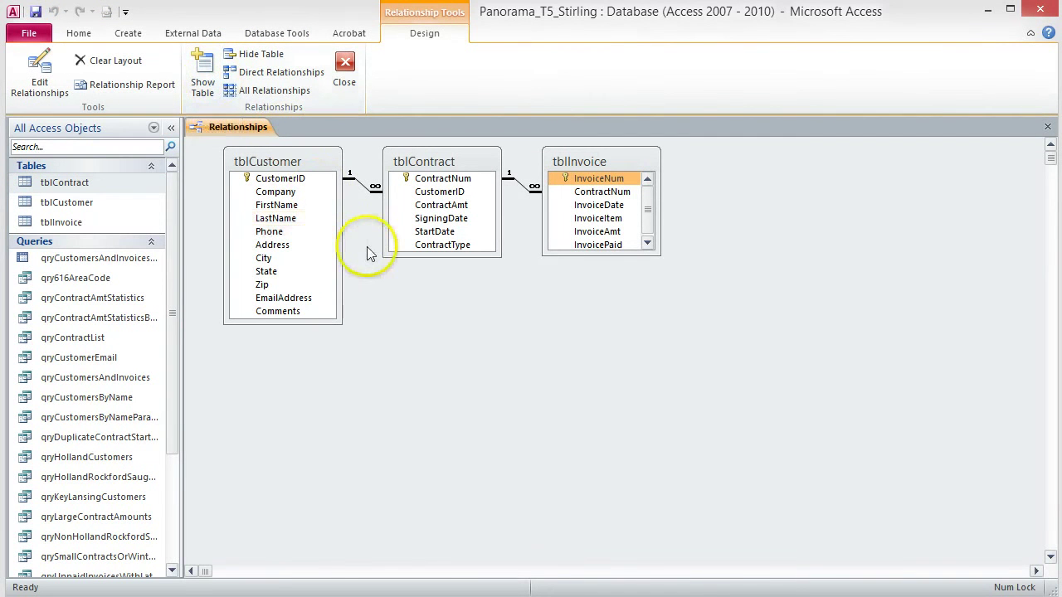
right_click(360, 182)
click(403, 206)
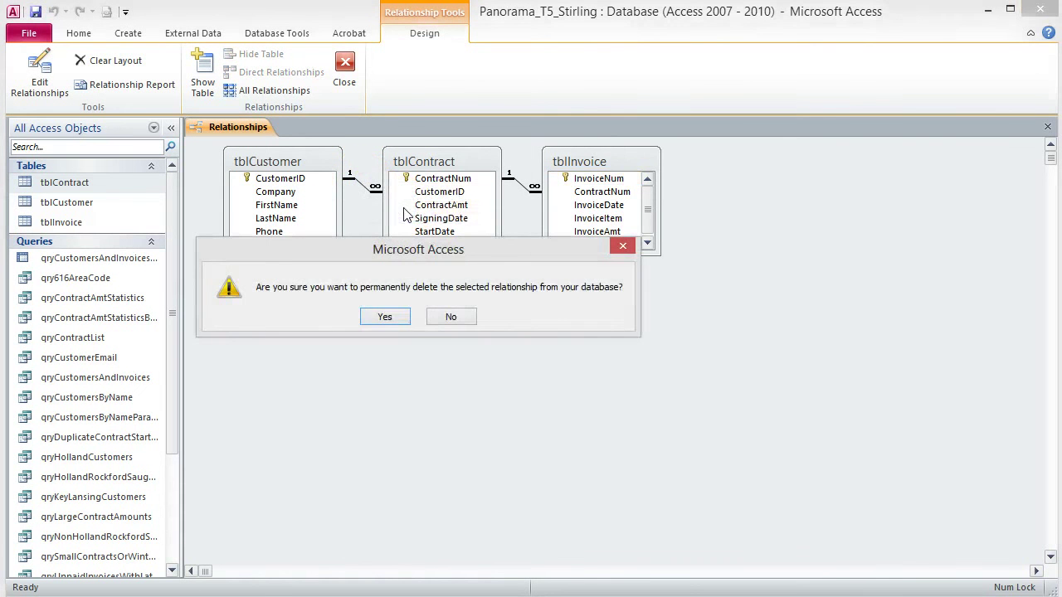
click(384, 315)
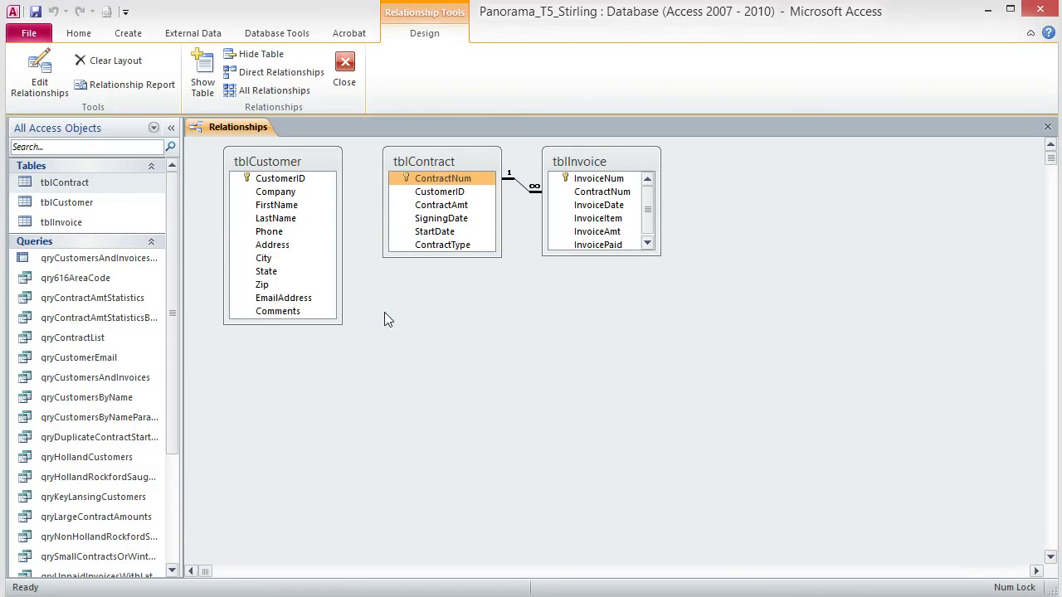
click(1047, 126)
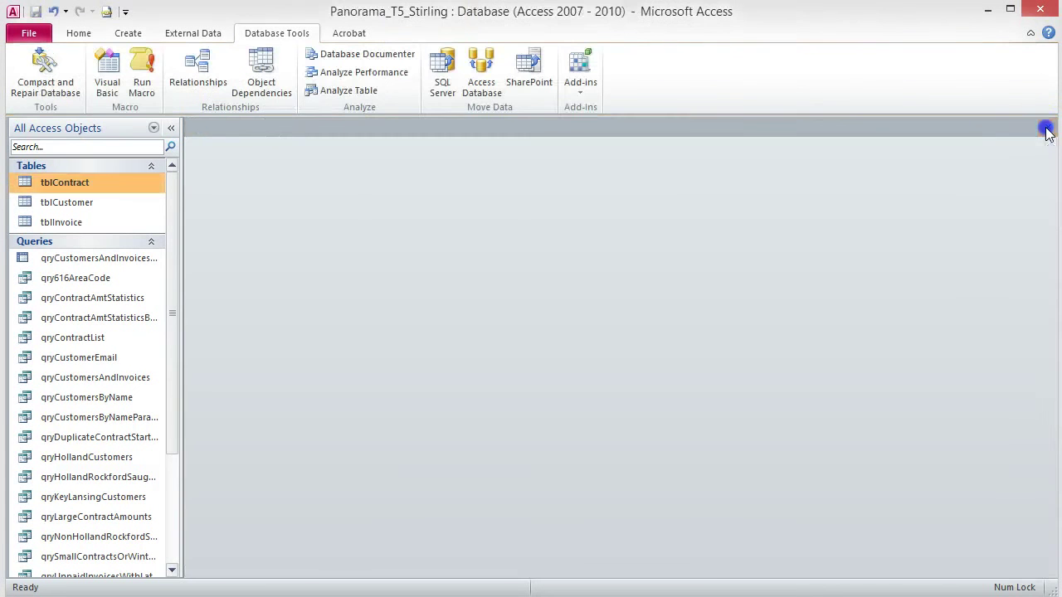
click(494, 254)
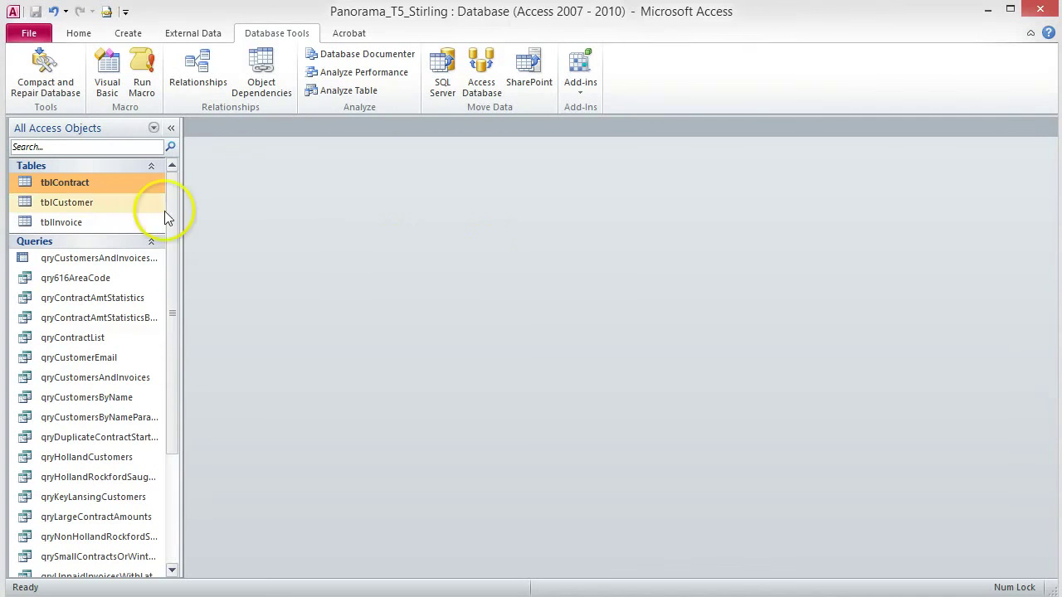
In tblContract's Design View, start the Lookup Wizard for the CustomerID field, taking its values from another table or query
right_click(82, 185)
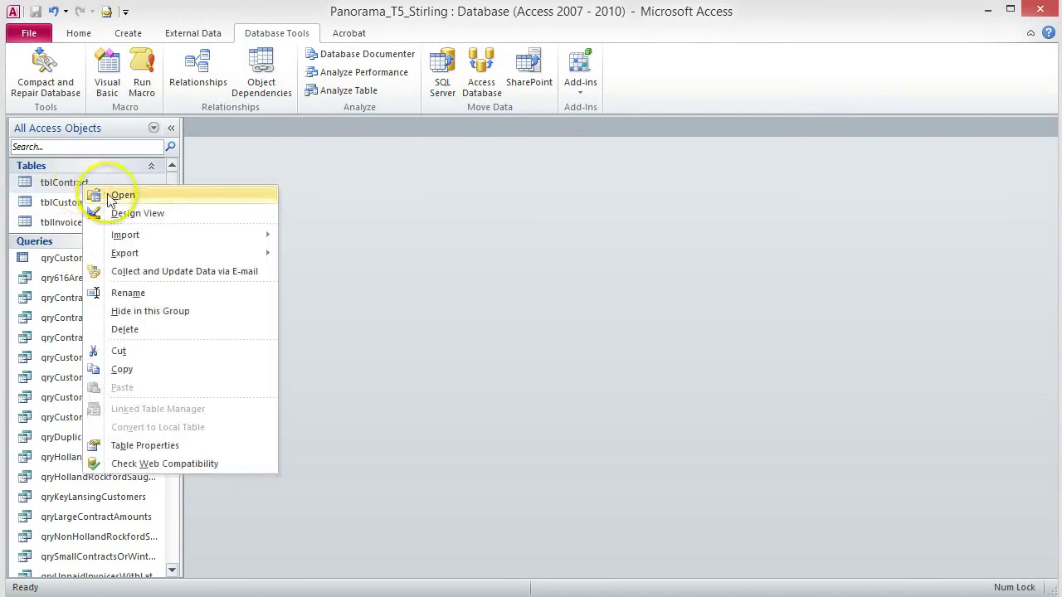
click(127, 213)
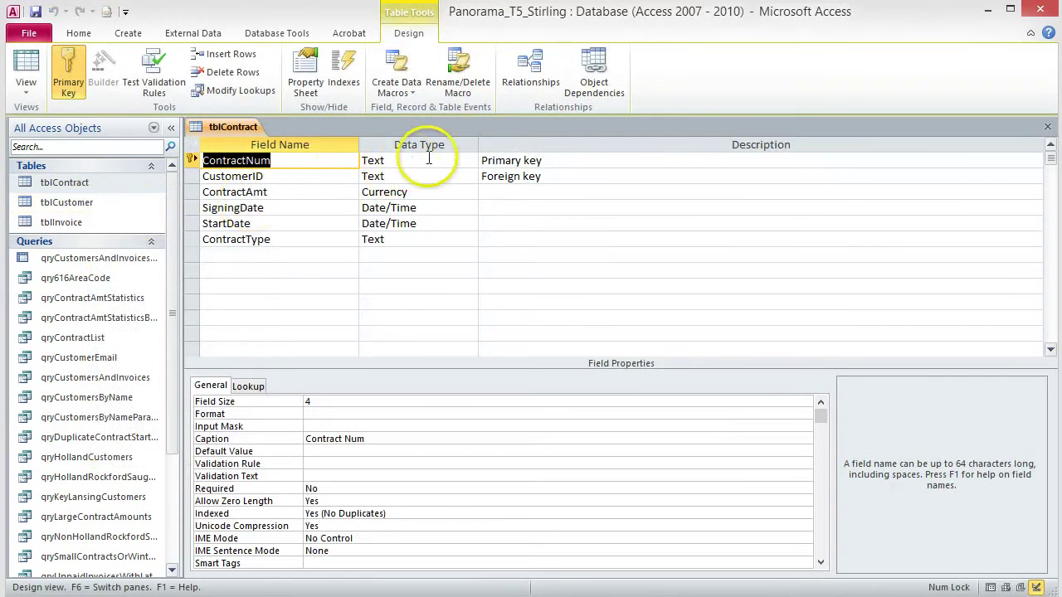
click(467, 176)
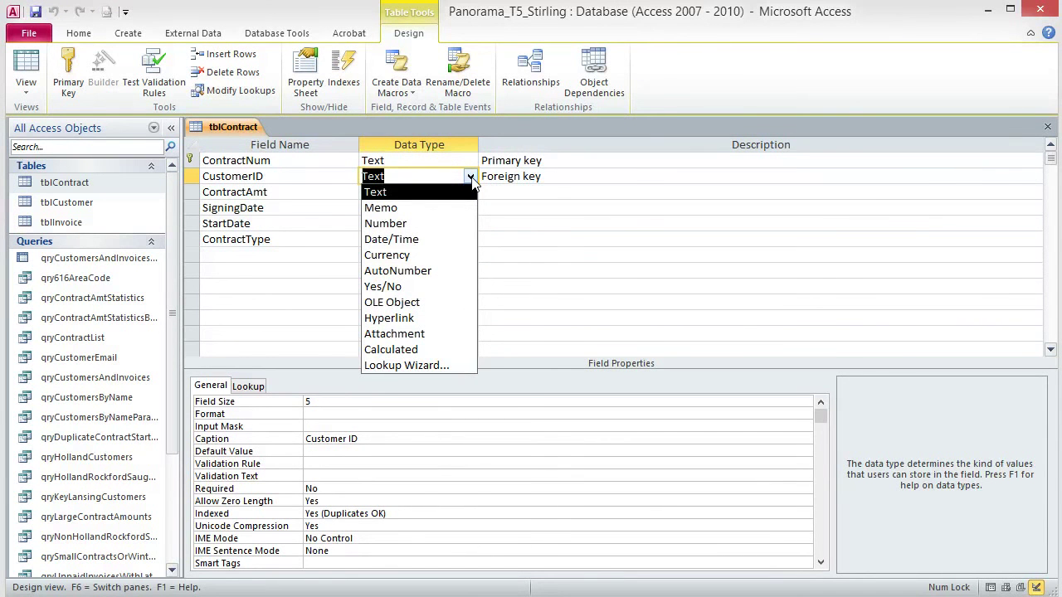
click(445, 365)
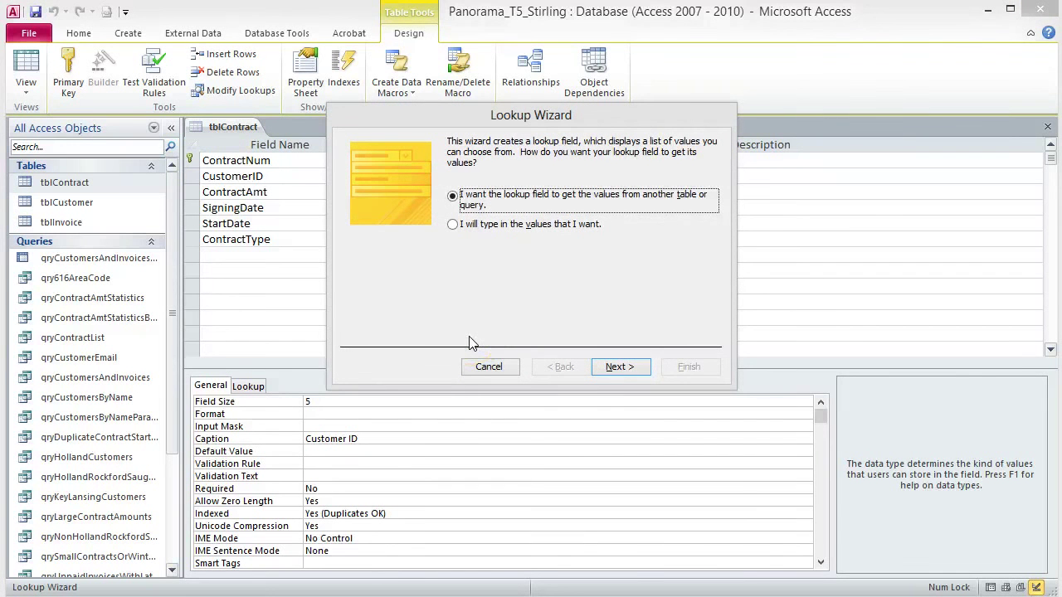
click(644, 250)
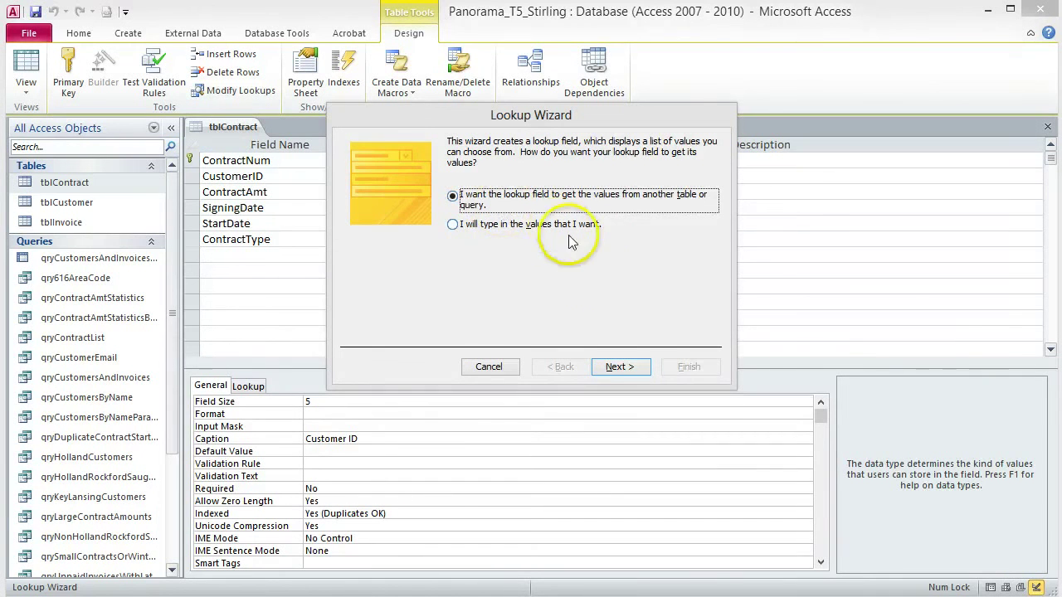
click(634, 371)
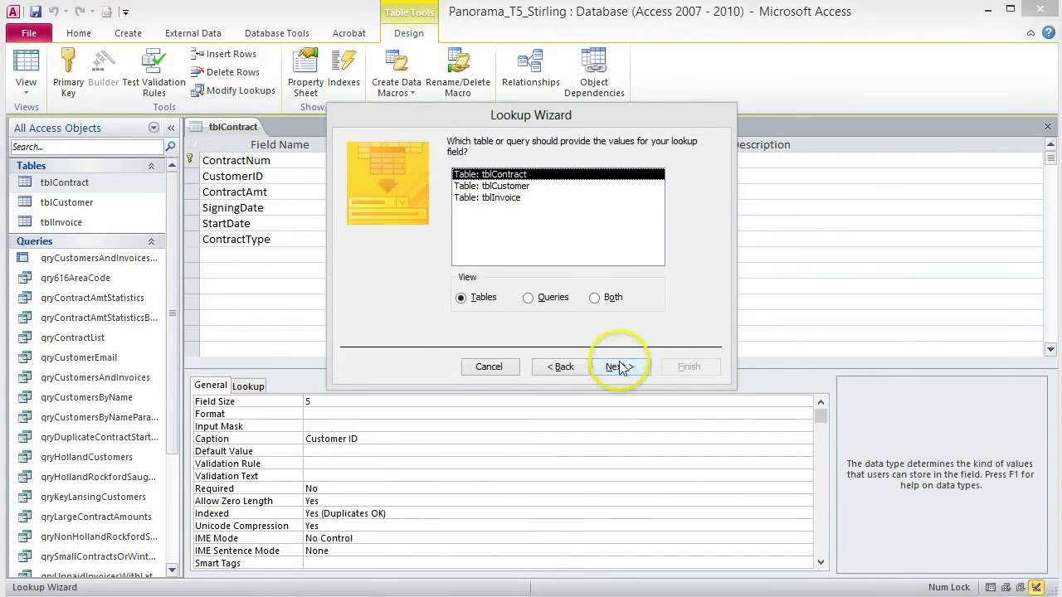
Use the query qryCustomersByName as the lookup source and include its Customer and CustomerID fields
click(530, 300)
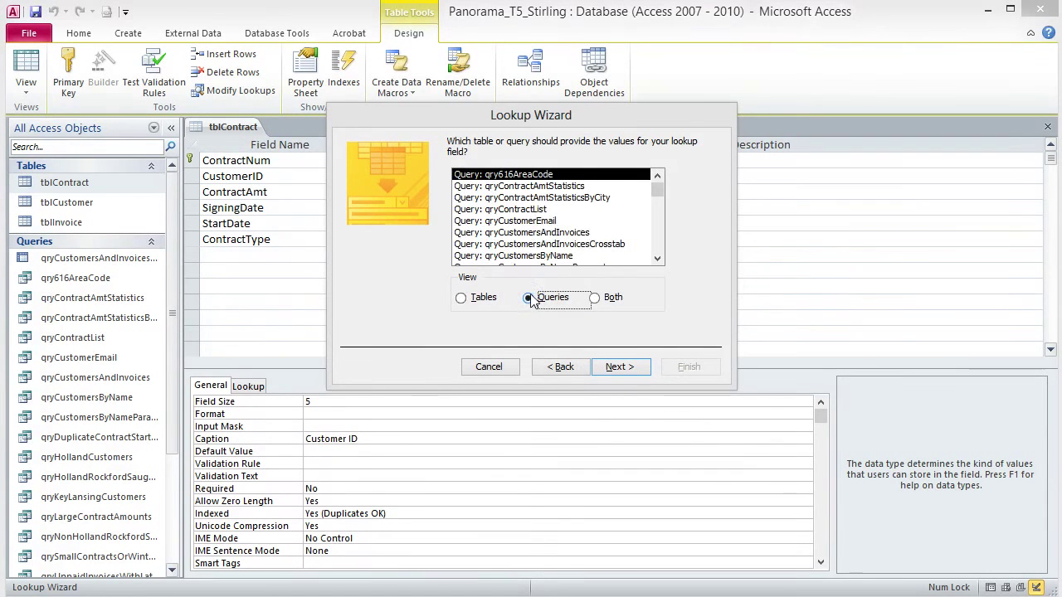
click(562, 257)
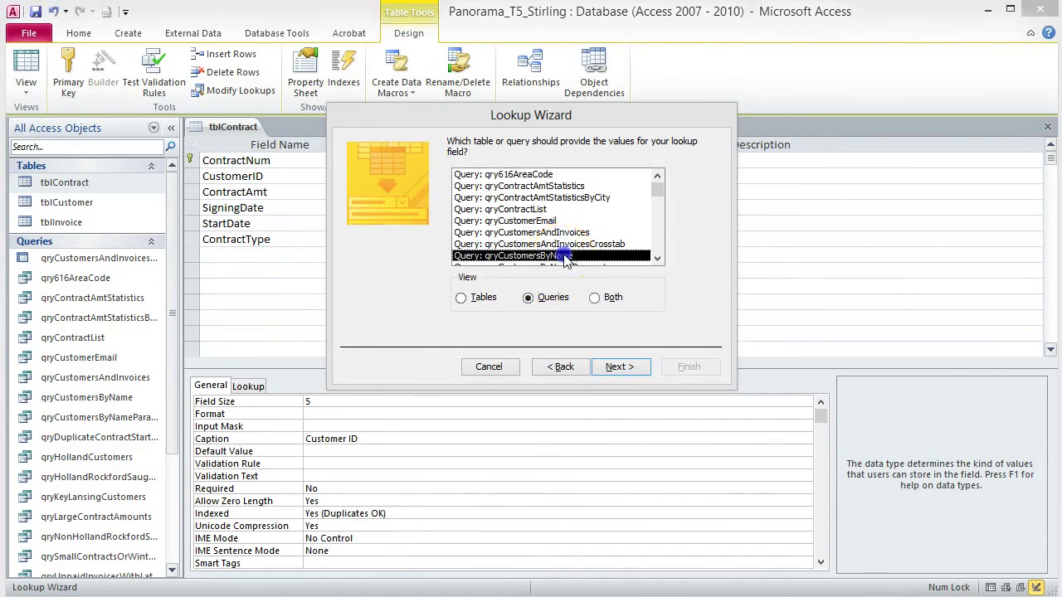
click(624, 367)
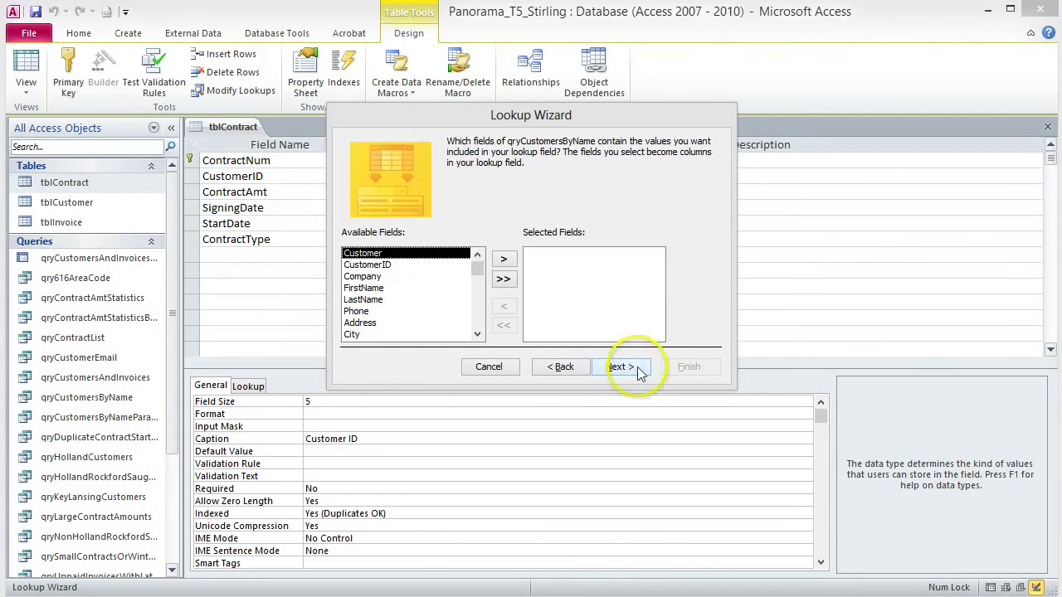
click(504, 259)
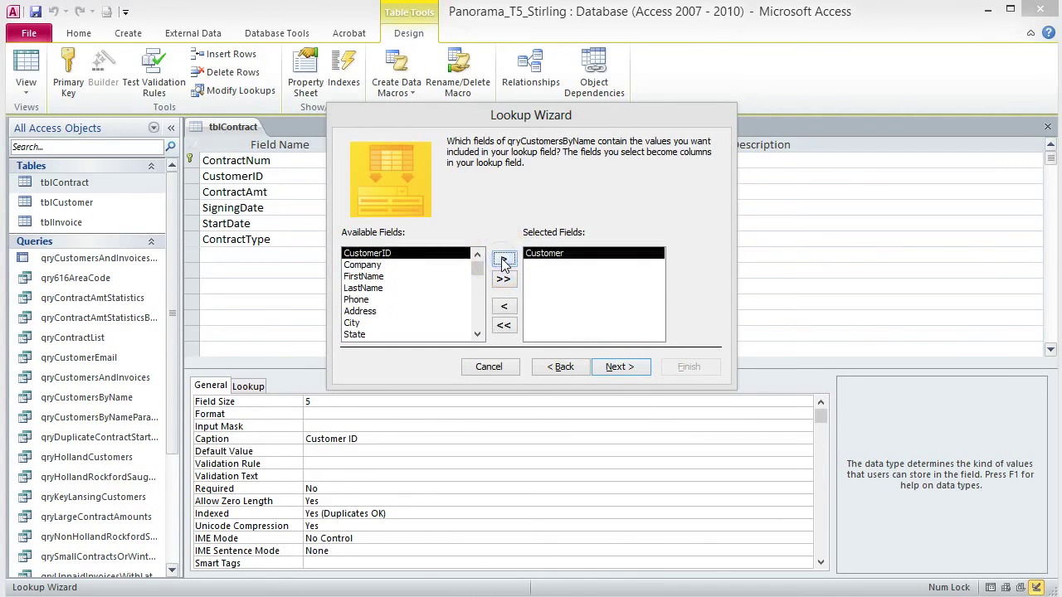
click(504, 260)
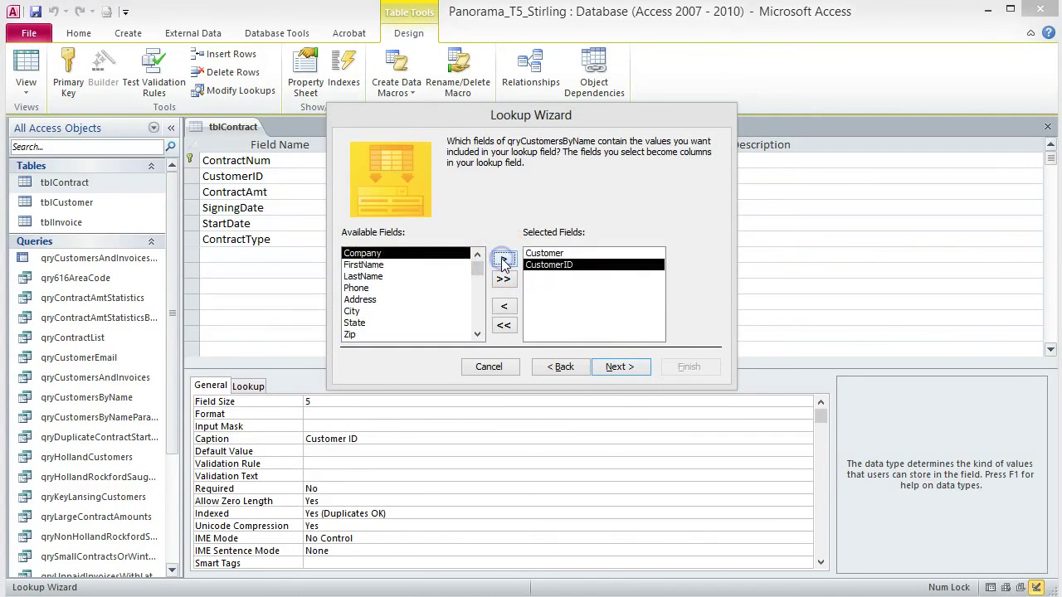
click(621, 368)
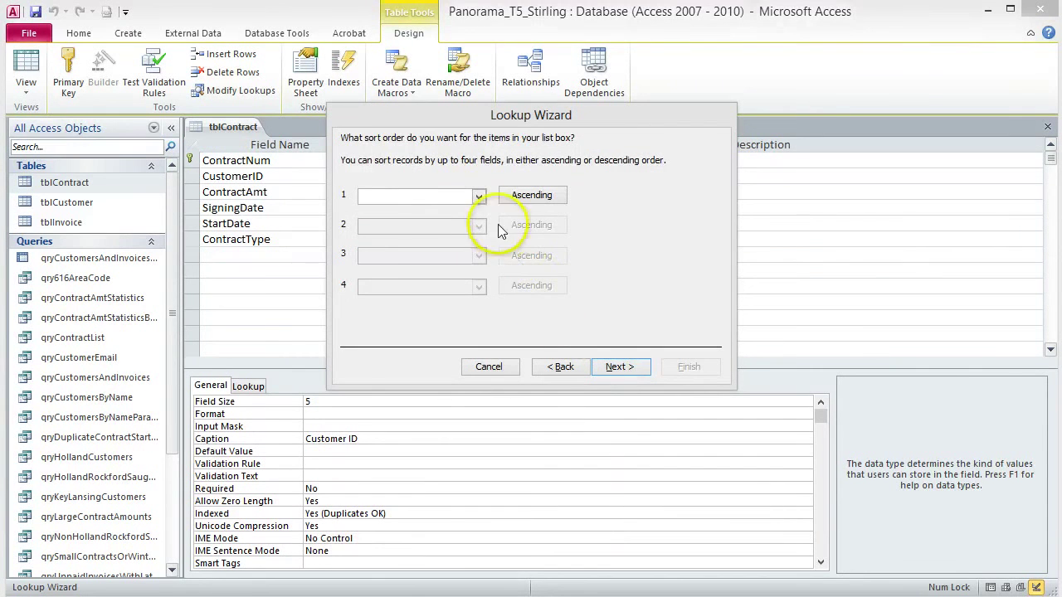
Sort the lookup list by Customer in ascending order and best-fit the Customer column's width, including for the longer names further down
click(479, 197)
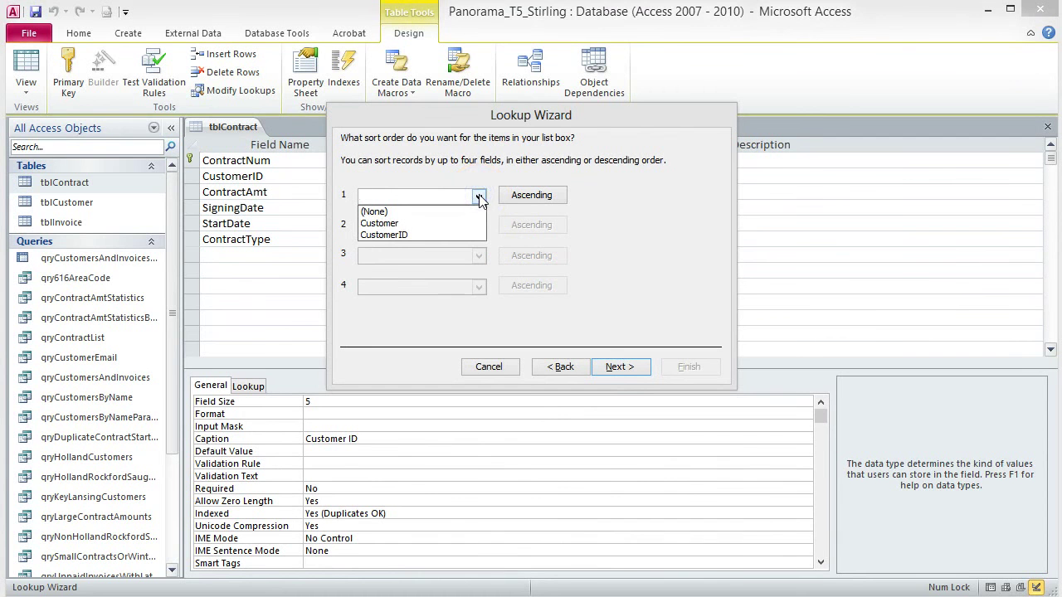
click(446, 226)
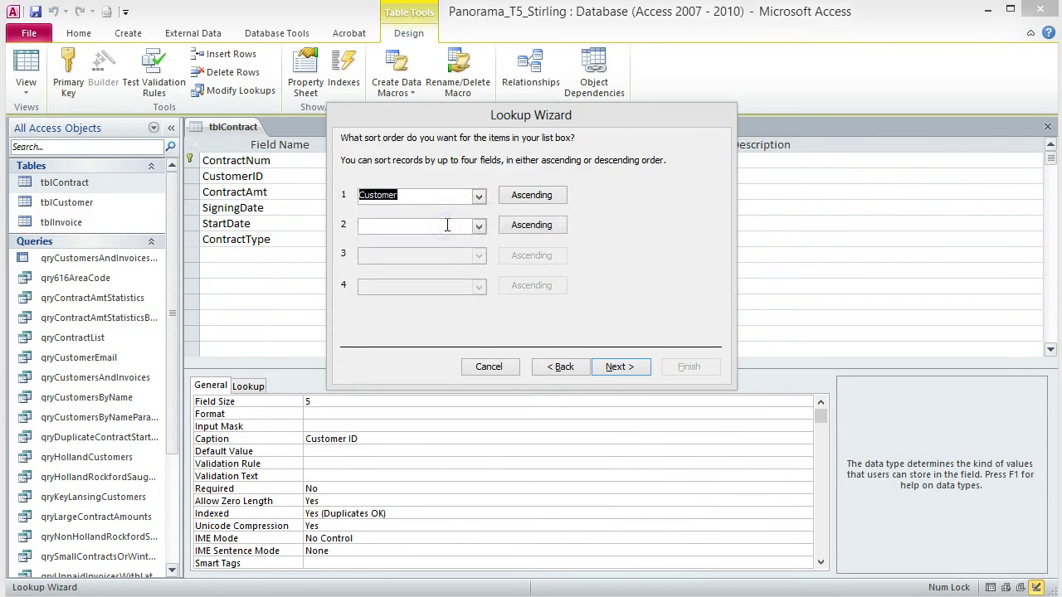
click(615, 368)
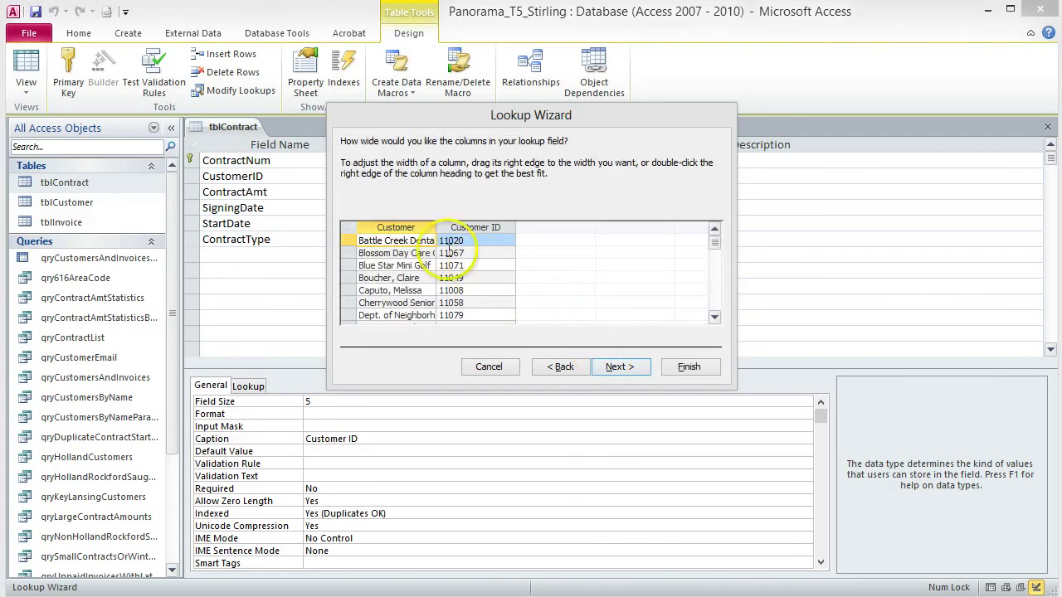
double_click(435, 227)
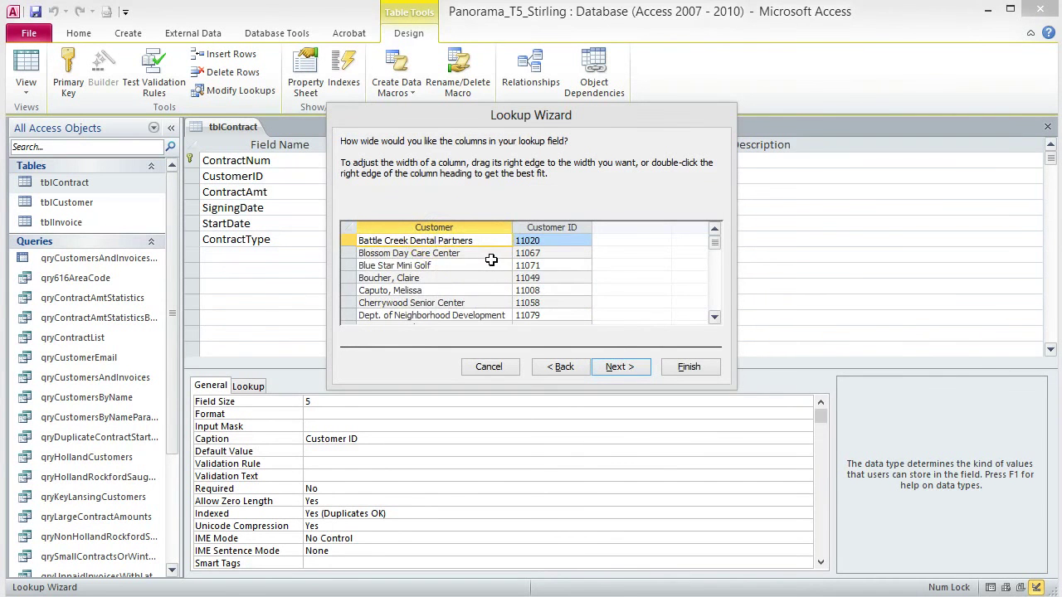
scroll(490, 259, down, 2)
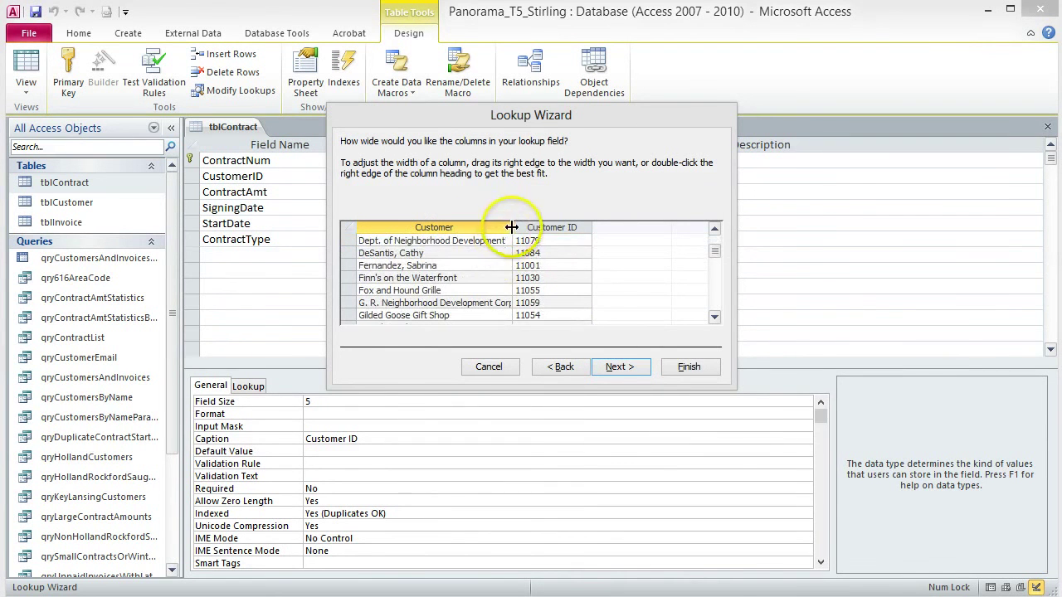
double_click(511, 227)
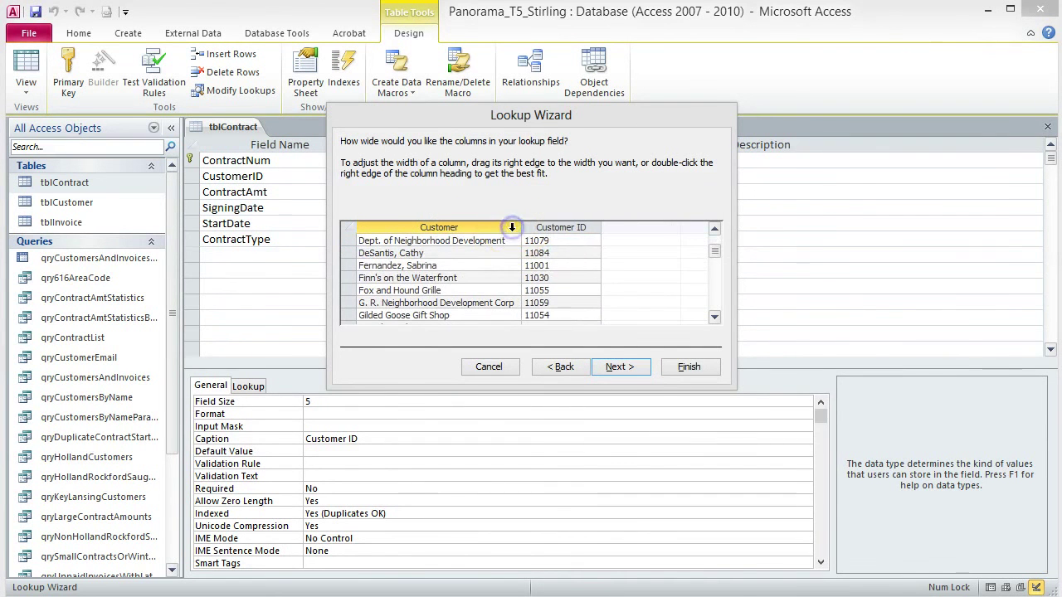
click(620, 367)
click(624, 368)
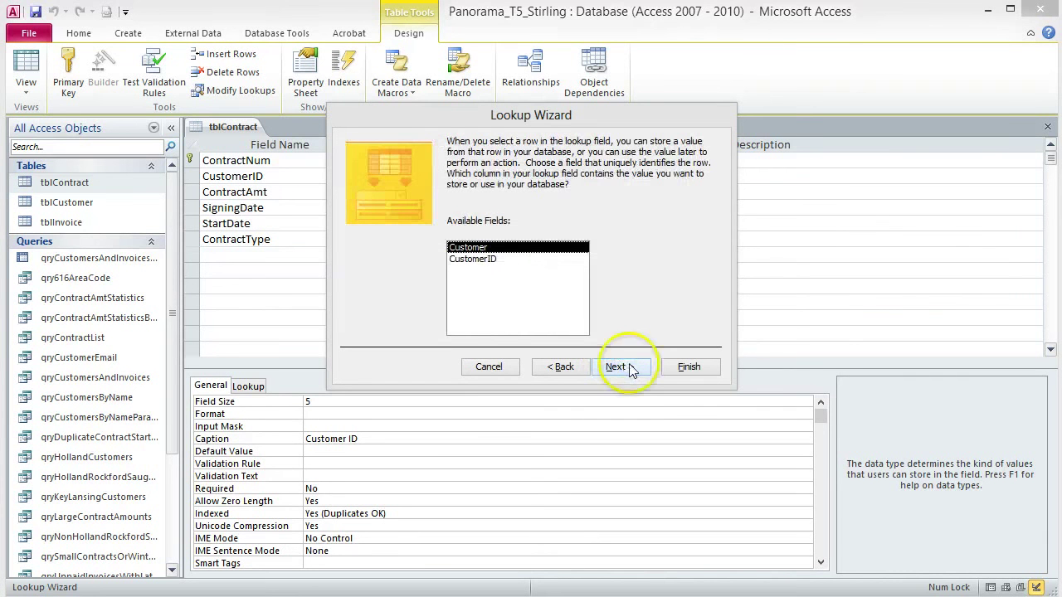
Store the CustomerID value in the lookup field, keep the label CustomerID, and finish the wizard
click(483, 259)
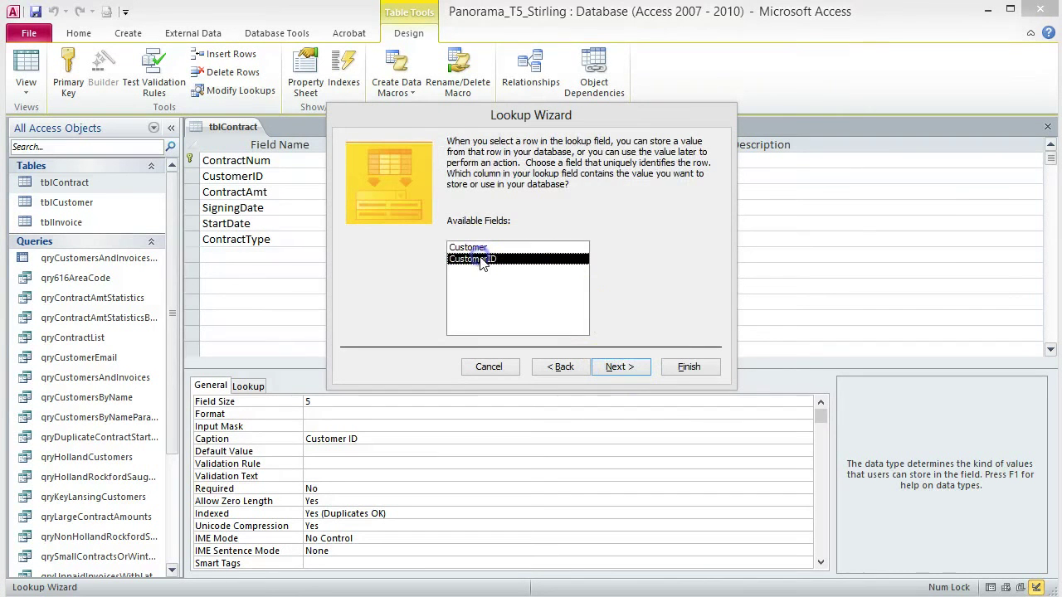
click(624, 368)
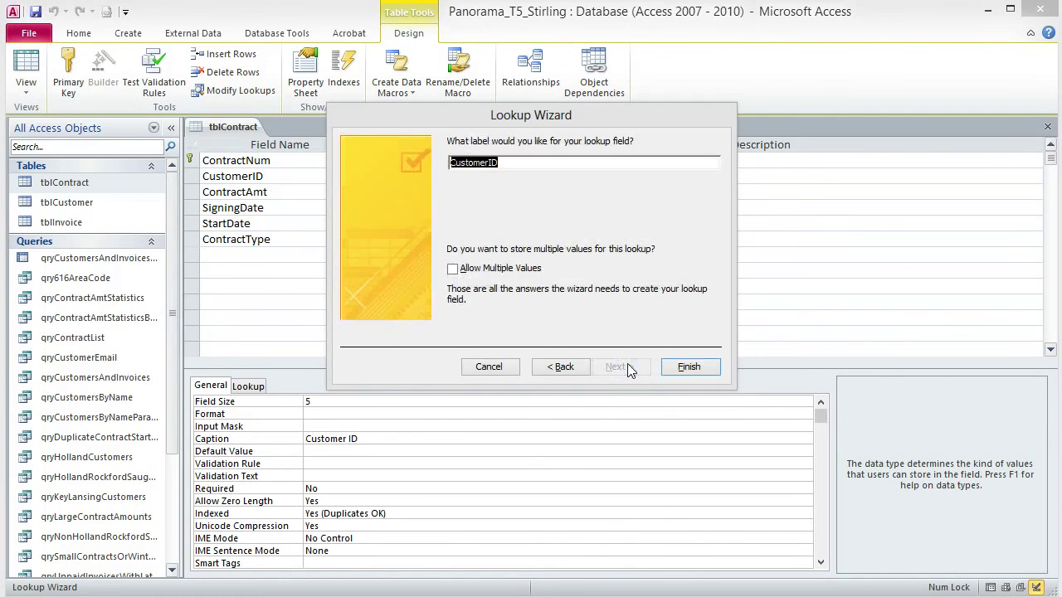
click(695, 367)
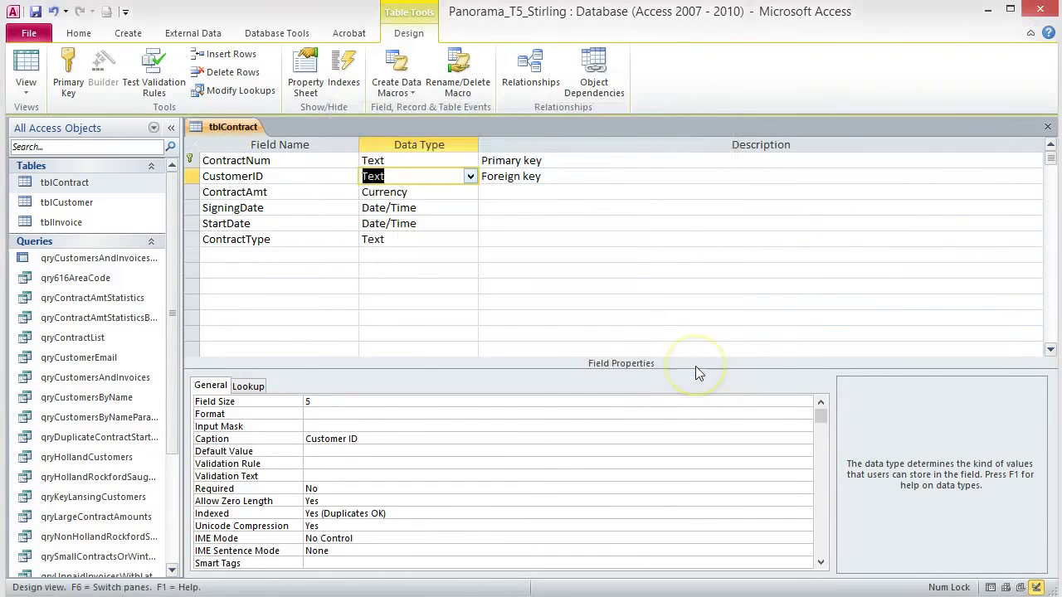
Save tblContract and, in Datasheet View, best-fit the Customer ID column and check the first record's lookup list
click(32, 70)
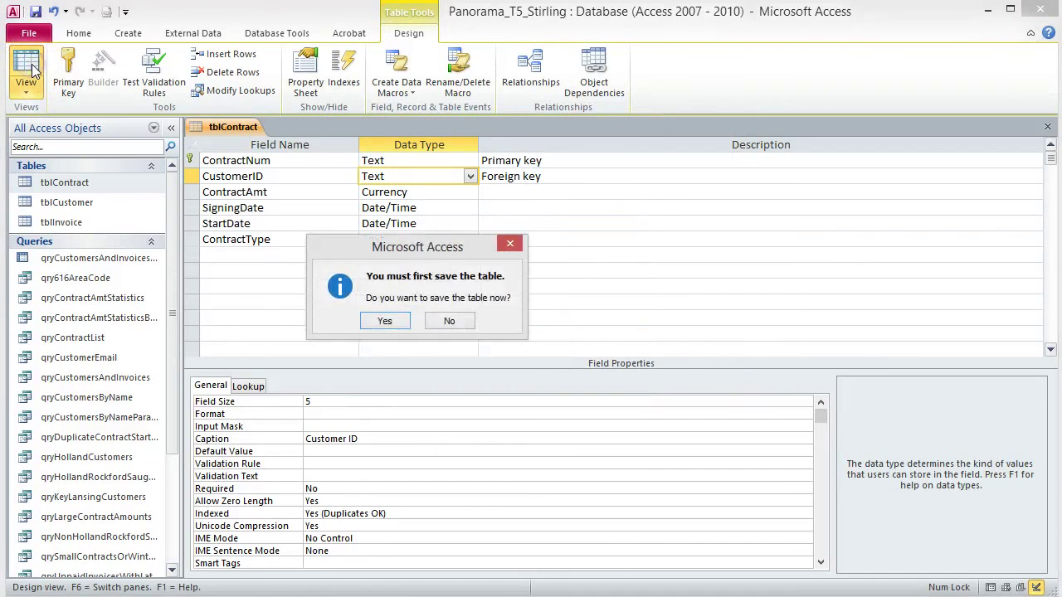
click(393, 322)
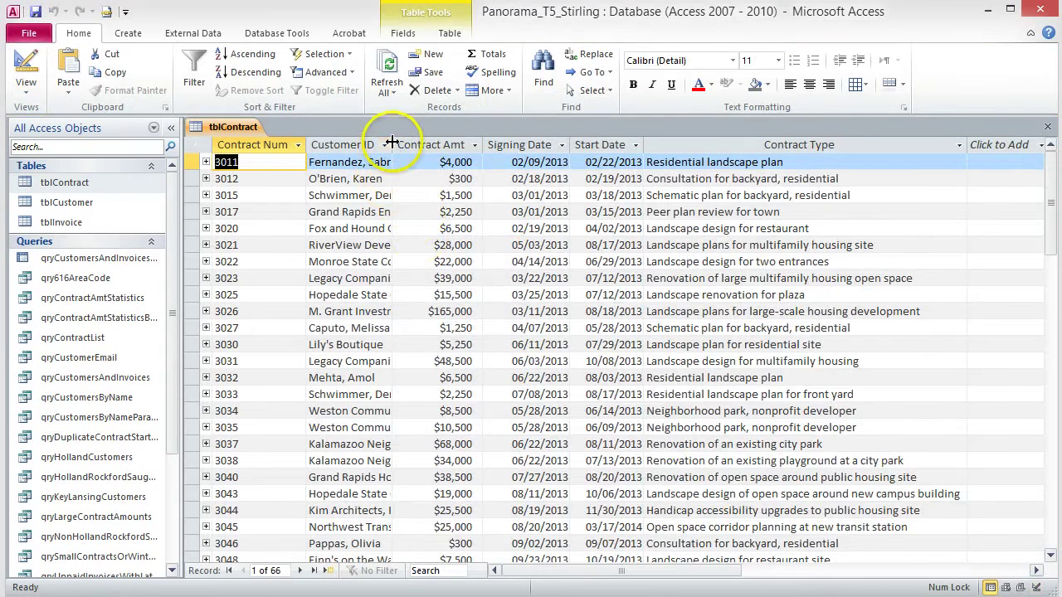
double_click(393, 145)
click(504, 162)
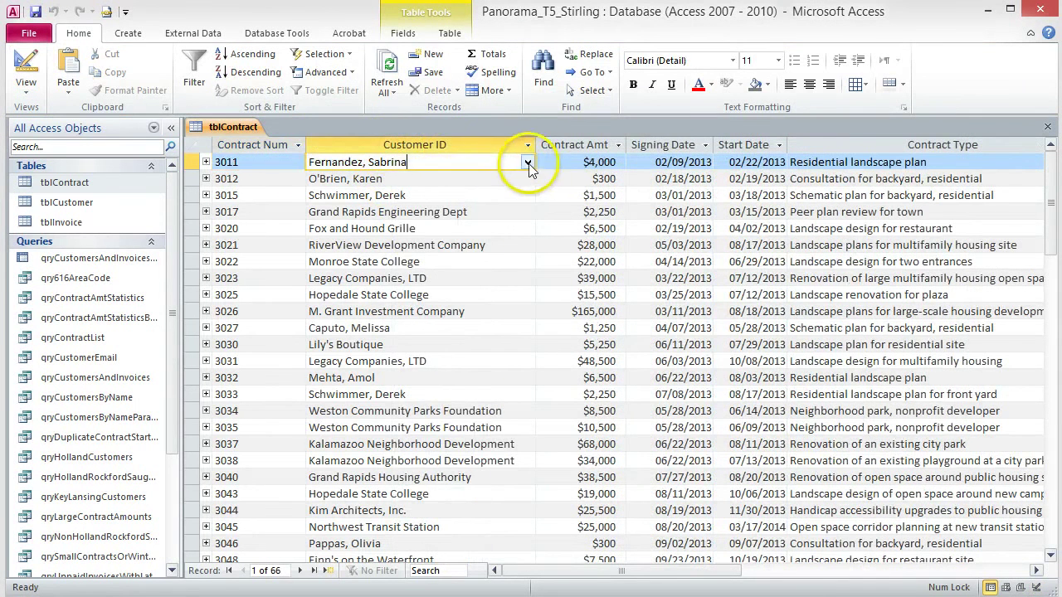
click(527, 163)
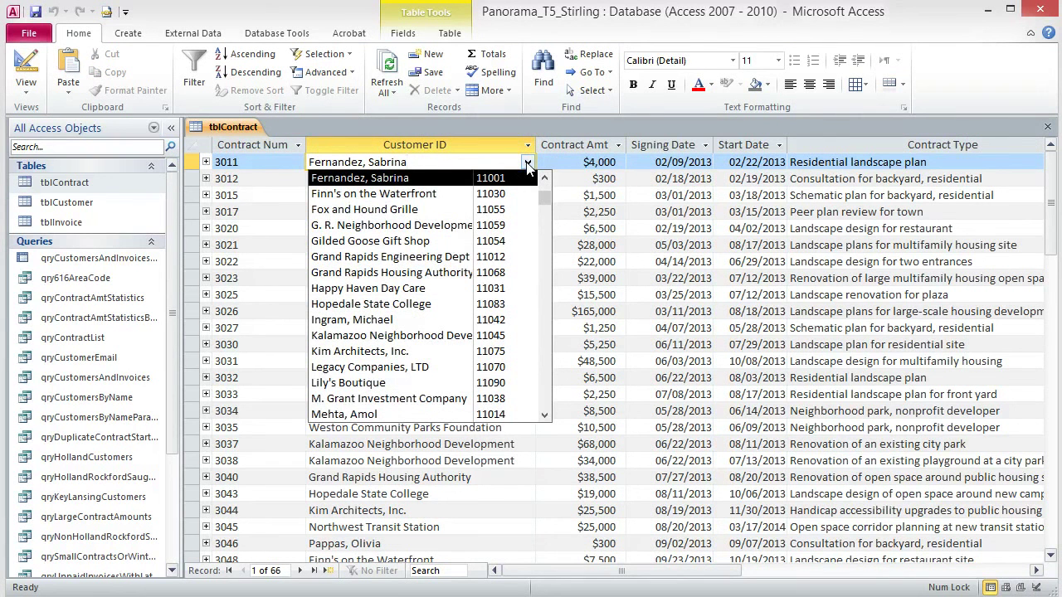
click(527, 163)
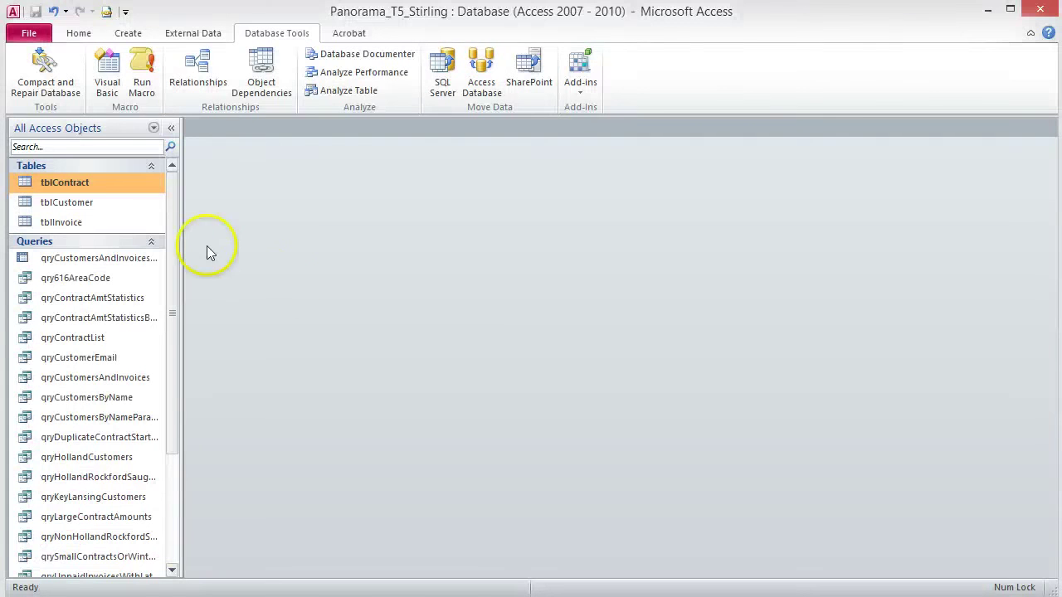
In tblCustomer's Design View, apply the predefined Phone Number input mask to the Phone field with the wizard, keeping the underscore placeholder
right_click(111, 202)
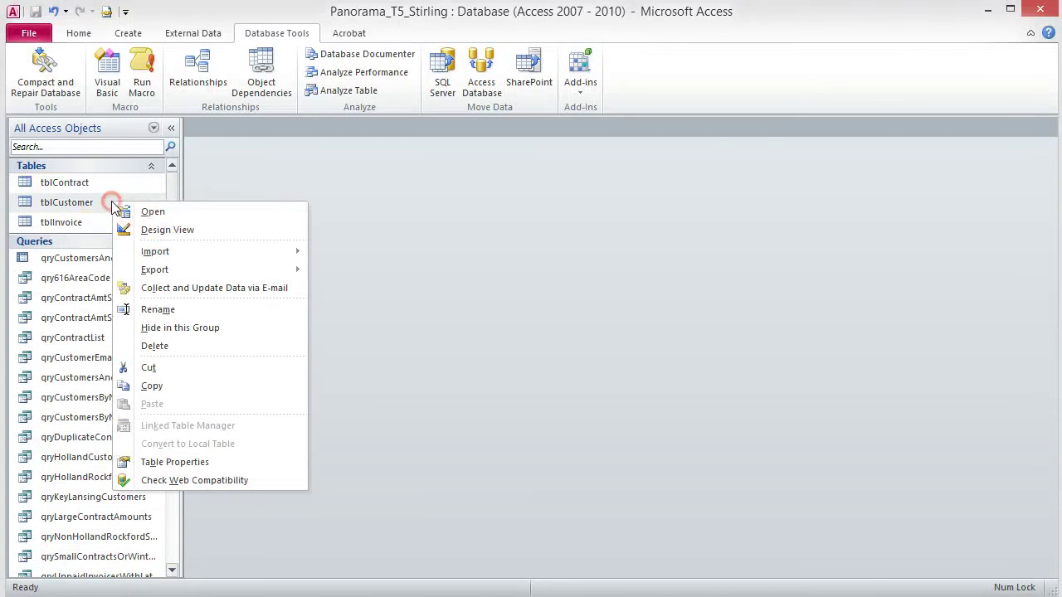
click(168, 231)
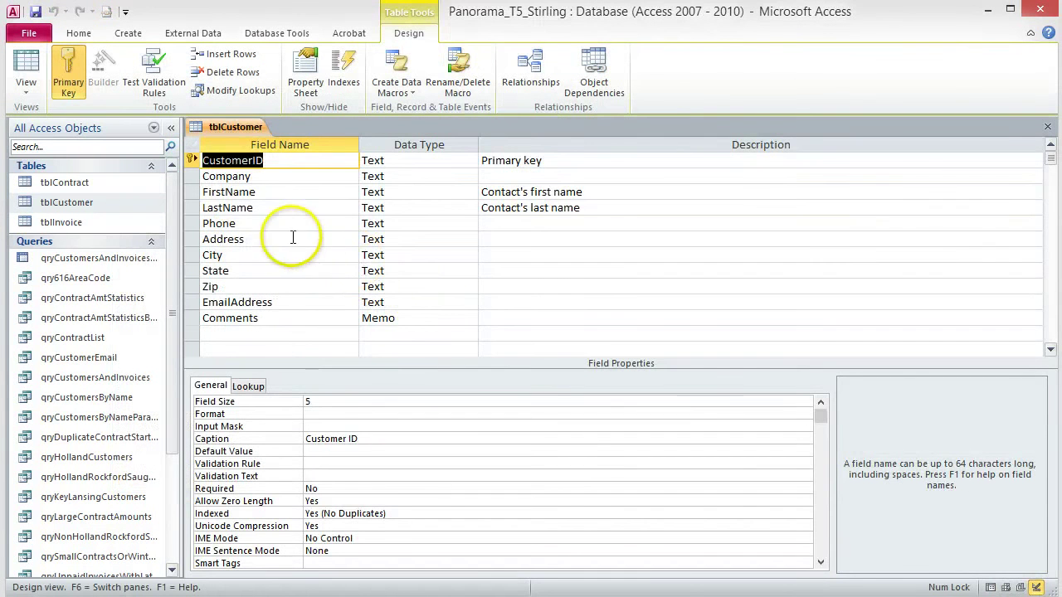
click(261, 222)
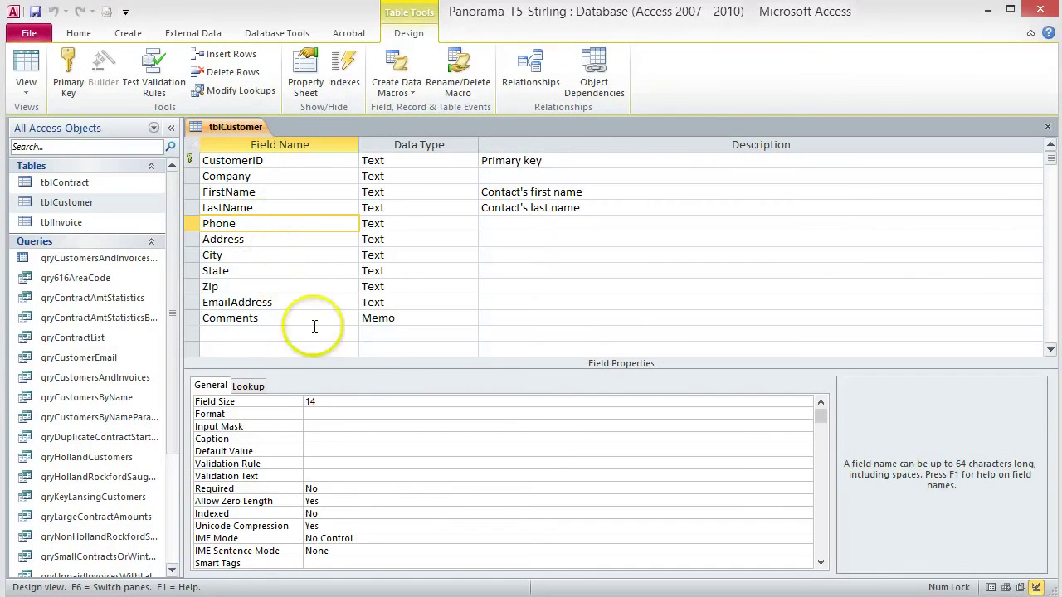
click(337, 425)
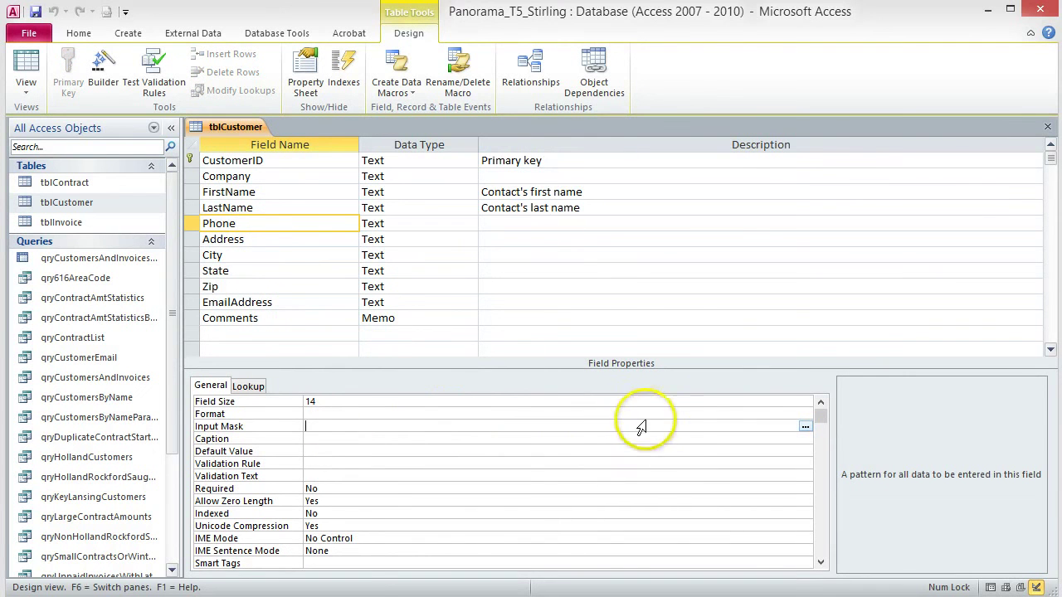
click(806, 427)
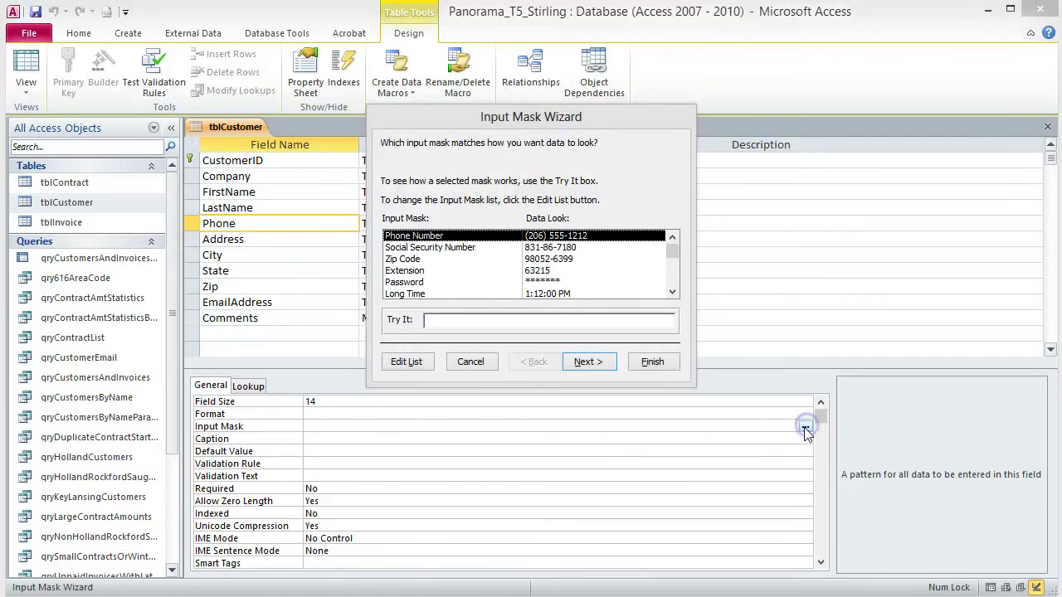
click(478, 238)
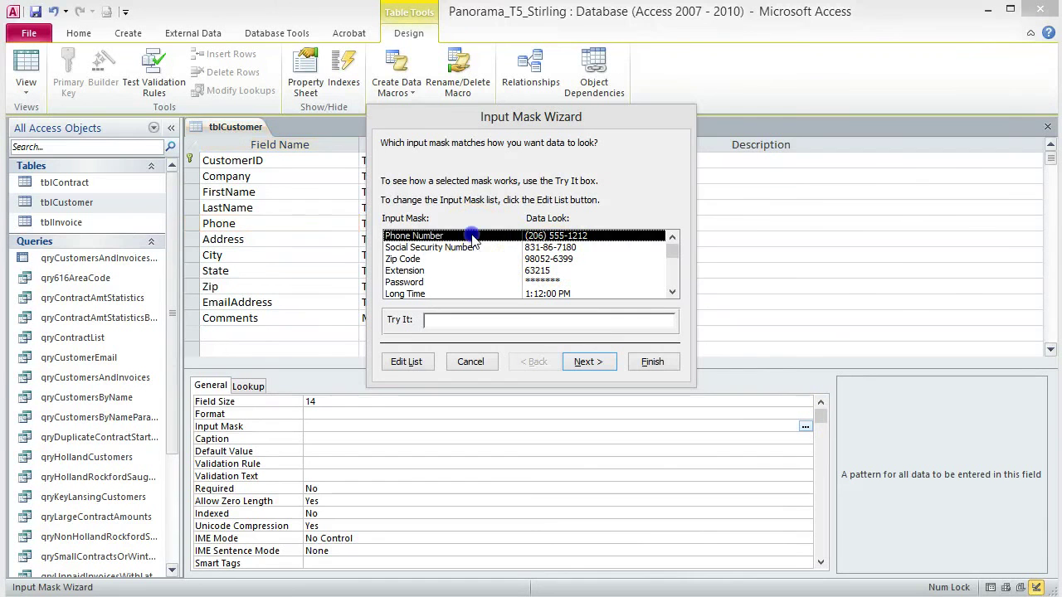
click(488, 239)
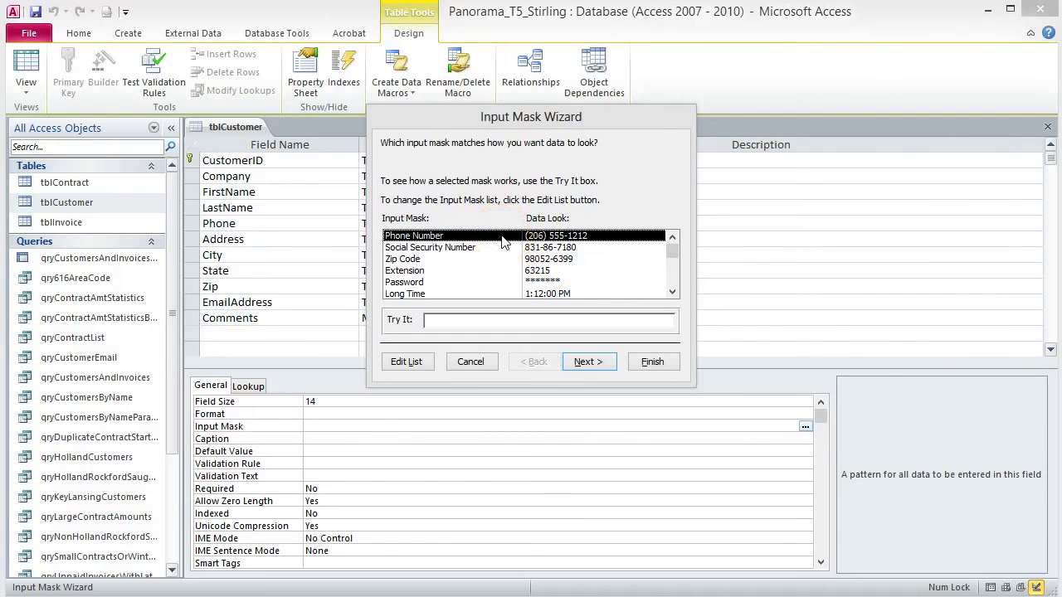
click(601, 367)
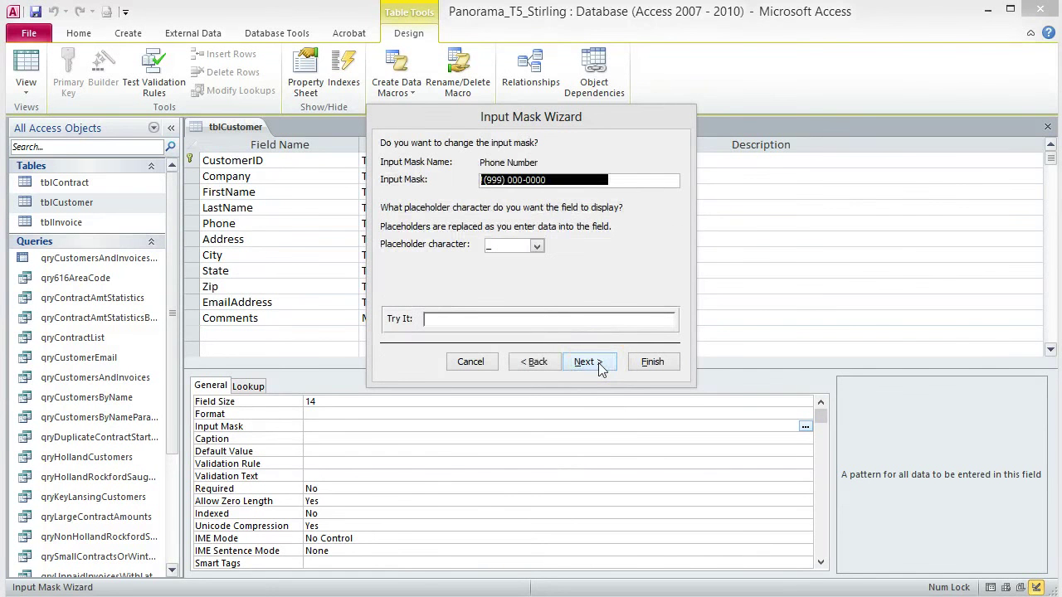
click(645, 365)
click(651, 365)
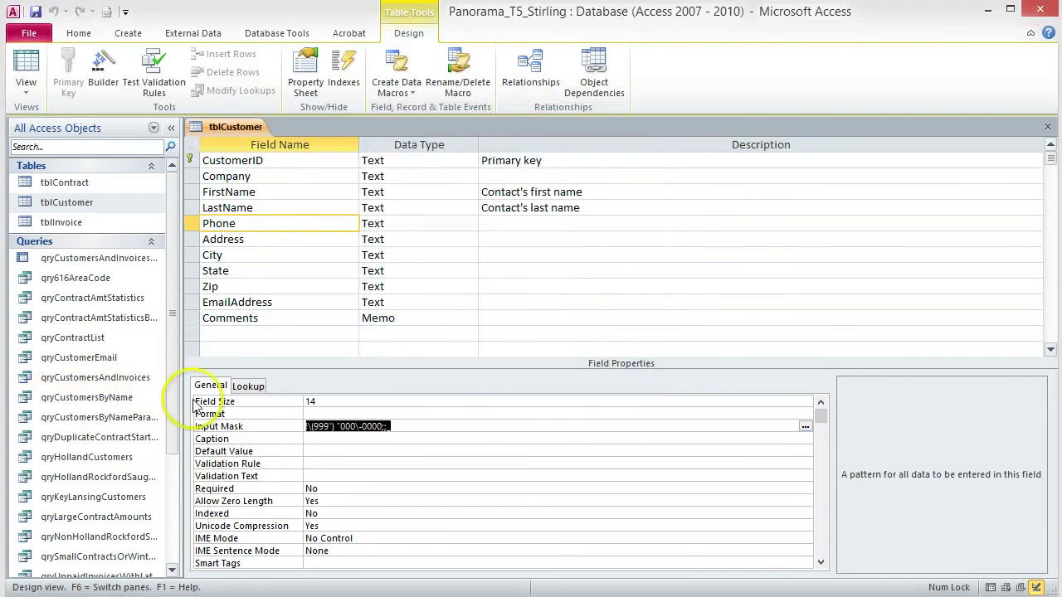
Edit the Phone field's input mask to 999\-000\-0000;;_ so that hyphens replace the parentheses and space
click(310, 423)
click(369, 430)
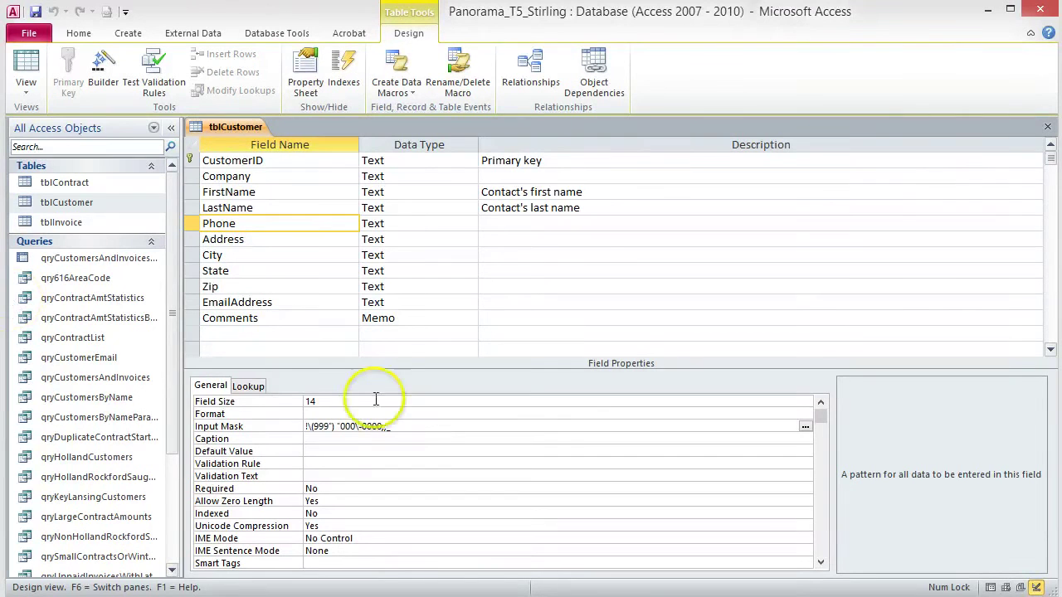
click(308, 425)
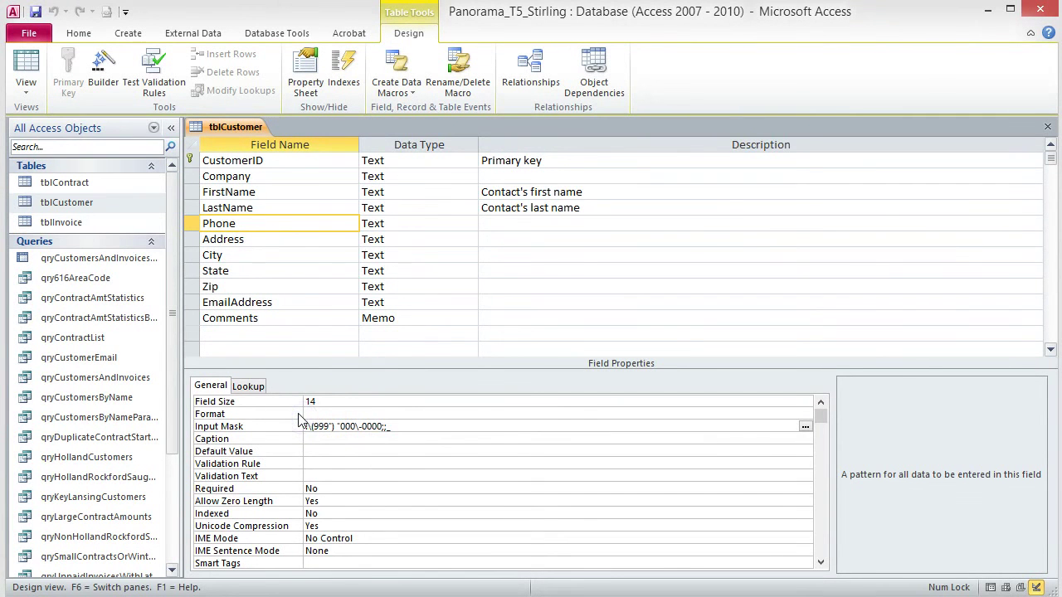
click(308, 425)
key(Delete)
key(Delete)
key(Delete)
click(326, 425)
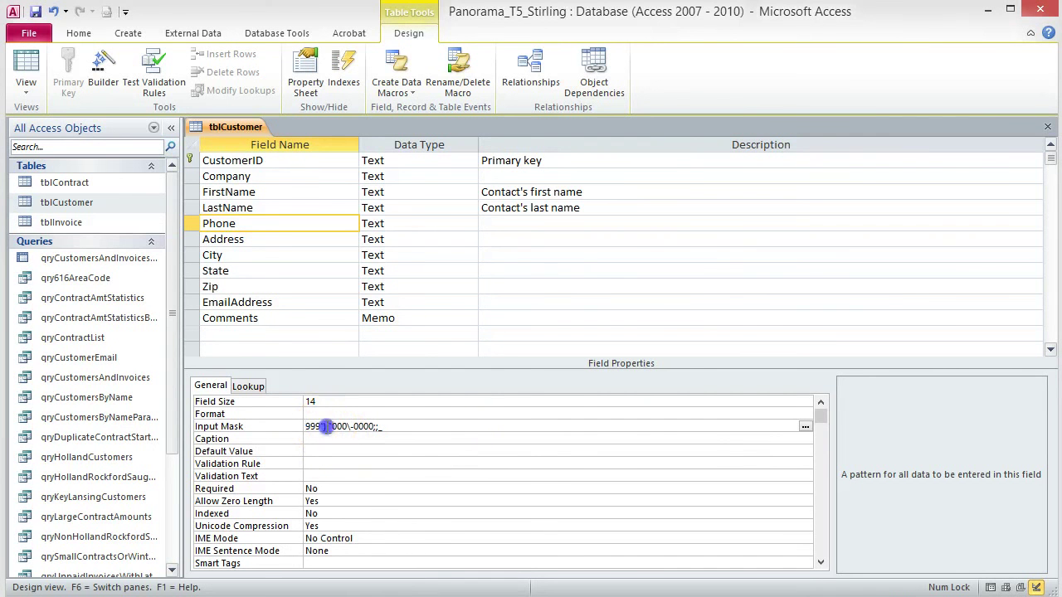
key(BackSpace)
key(shift+Left)
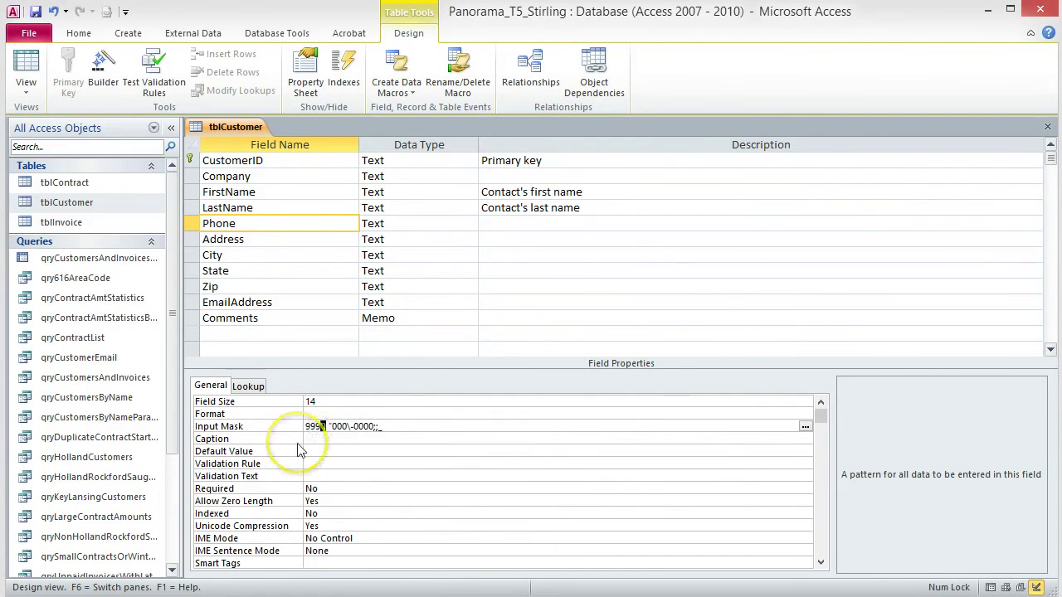
text(-)
key(Delete)
key(Left)
key(BackSpace)
text(\)
key(Right)
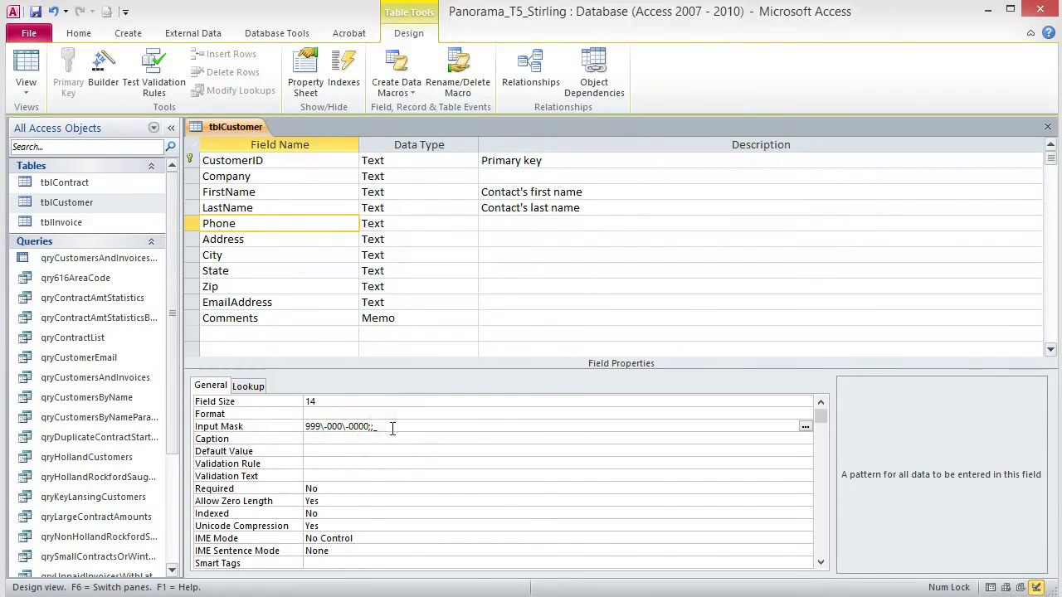
key(Return)
Update the input mask everywhere Phone is used, including the forms frmCustomer and frmCustomerContracts
click(279, 443)
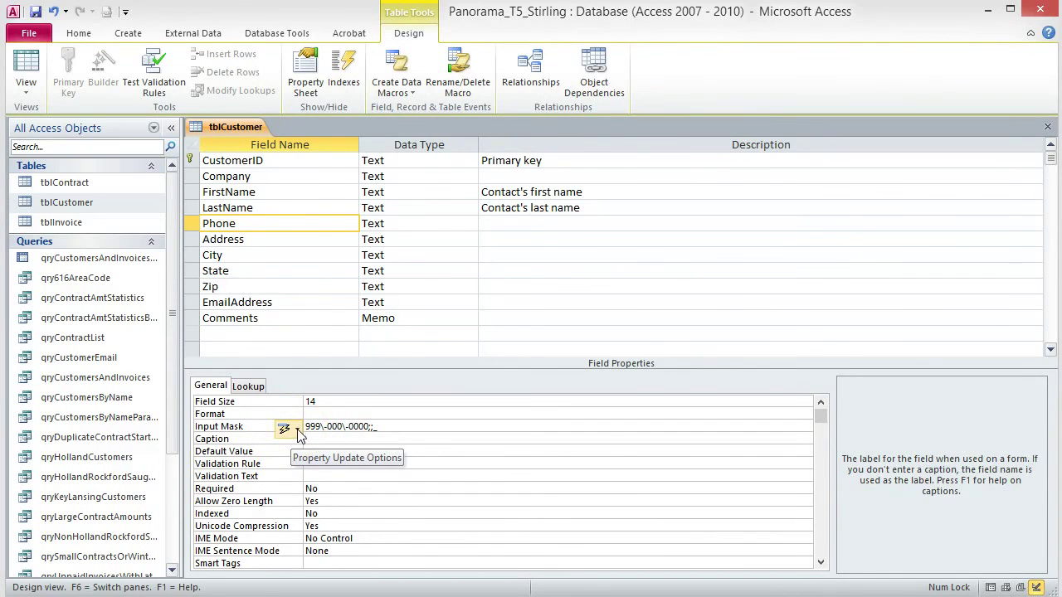
click(297, 429)
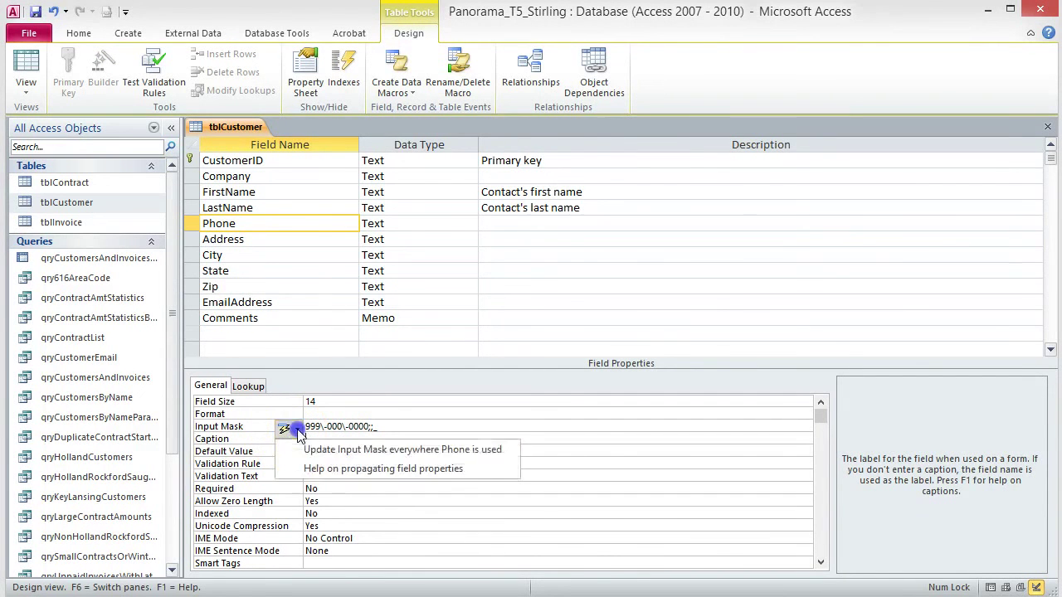
click(384, 452)
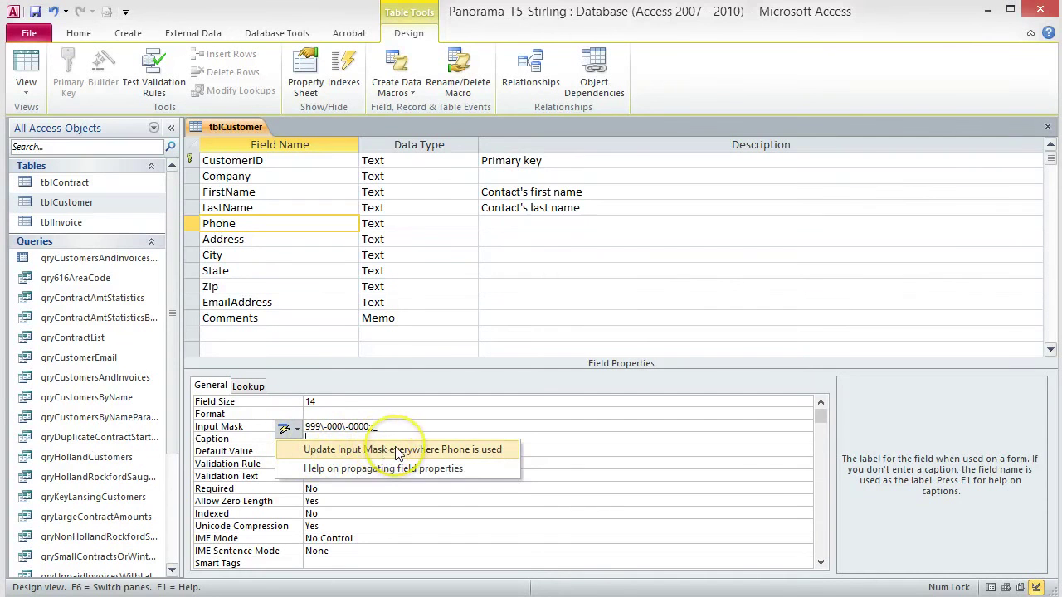
click(397, 453)
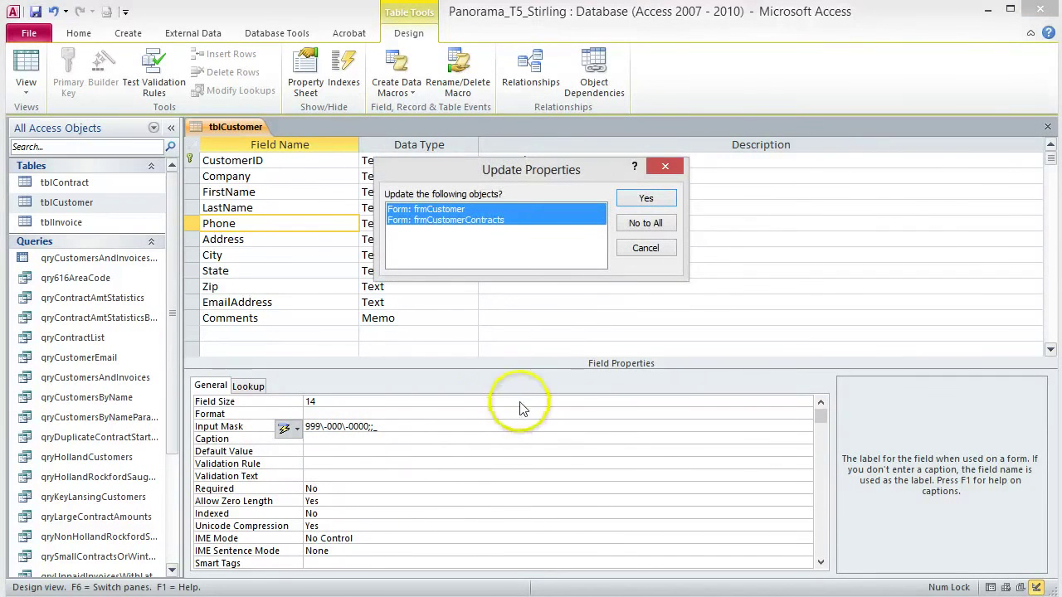
click(646, 198)
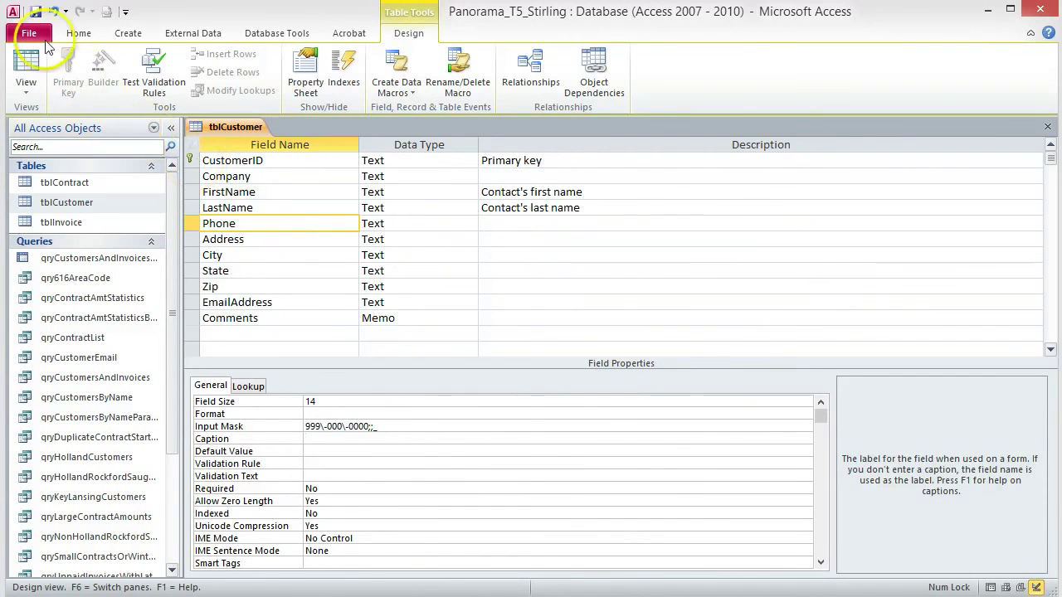
Save tblCustomer and, in Datasheet View, widen the Phone column slightly
click(34, 11)
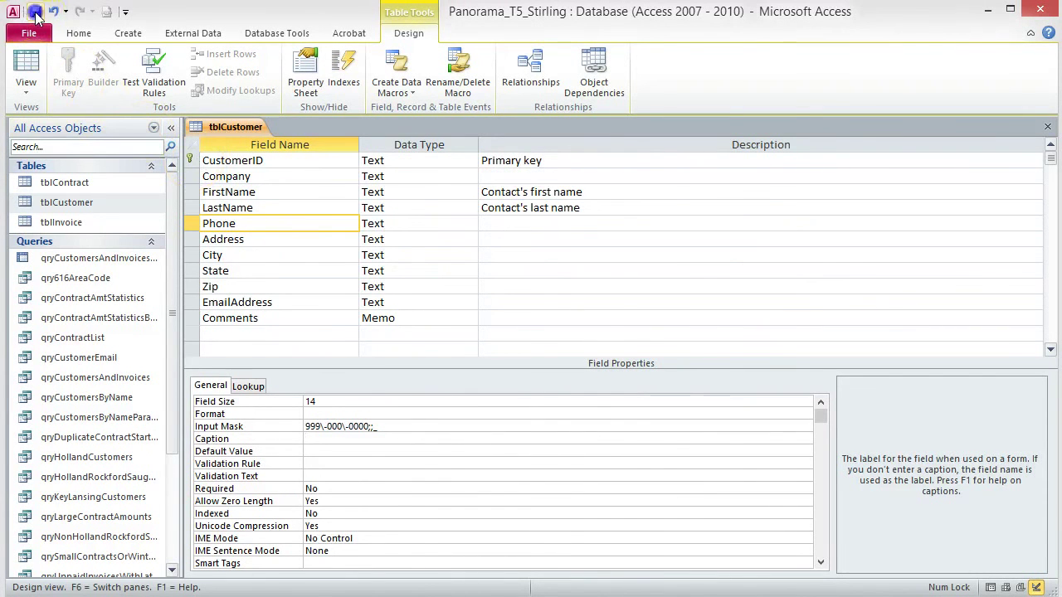
click(26, 71)
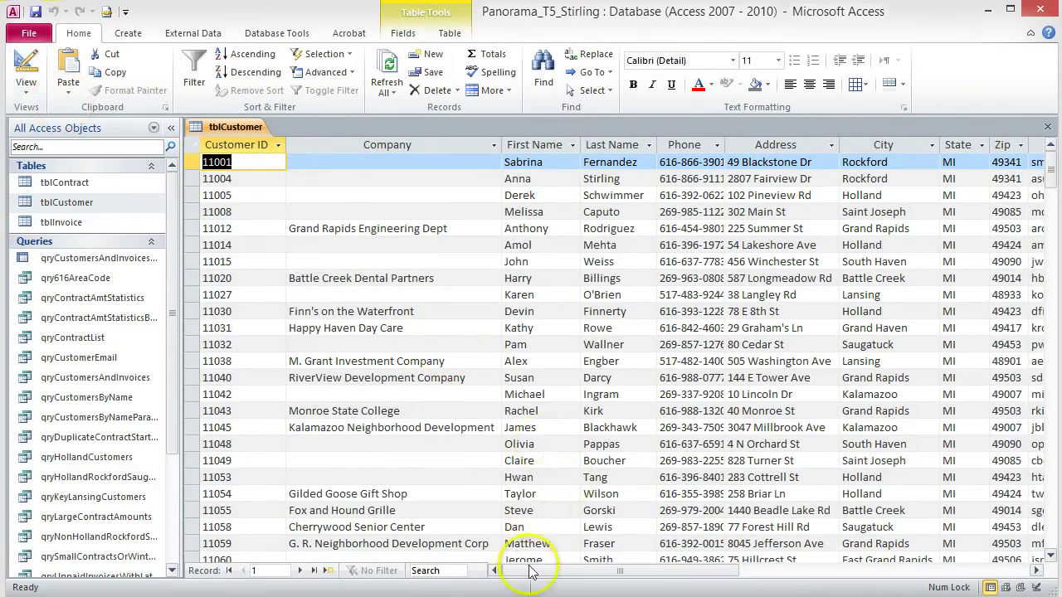
drag(532, 572, 585, 572)
drag(422, 142, 430, 141)
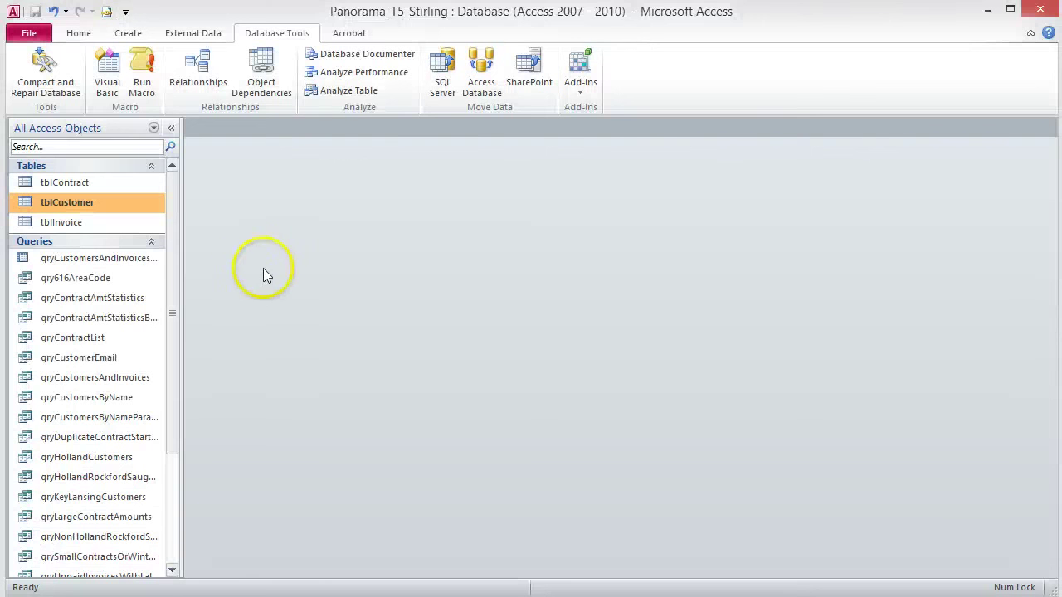
Open tblInvoice in Design View and set the InvoiceAmt field's validation rule to >10
right_click(68, 224)
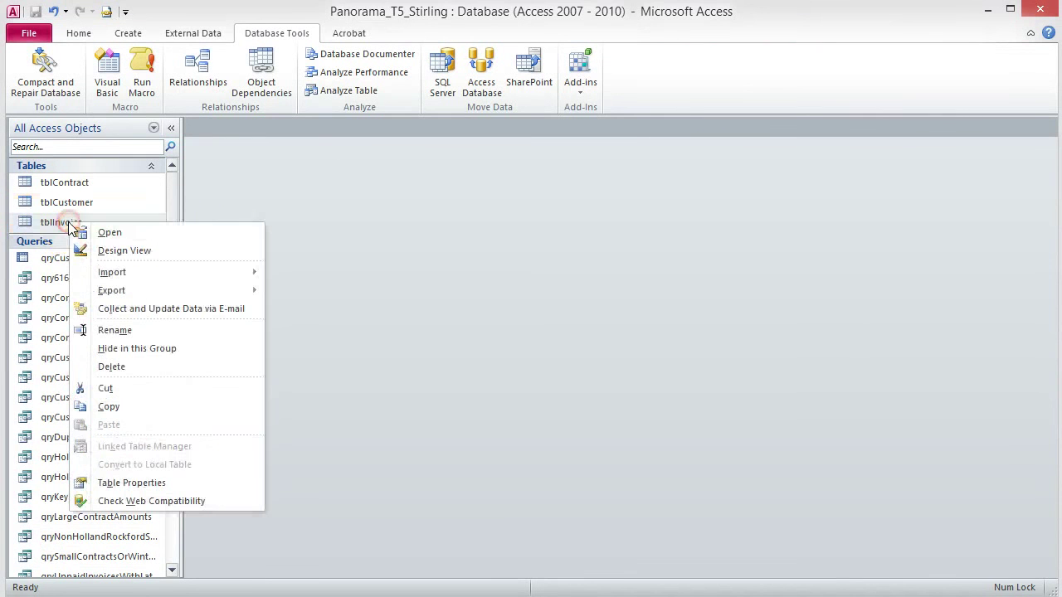
click(128, 252)
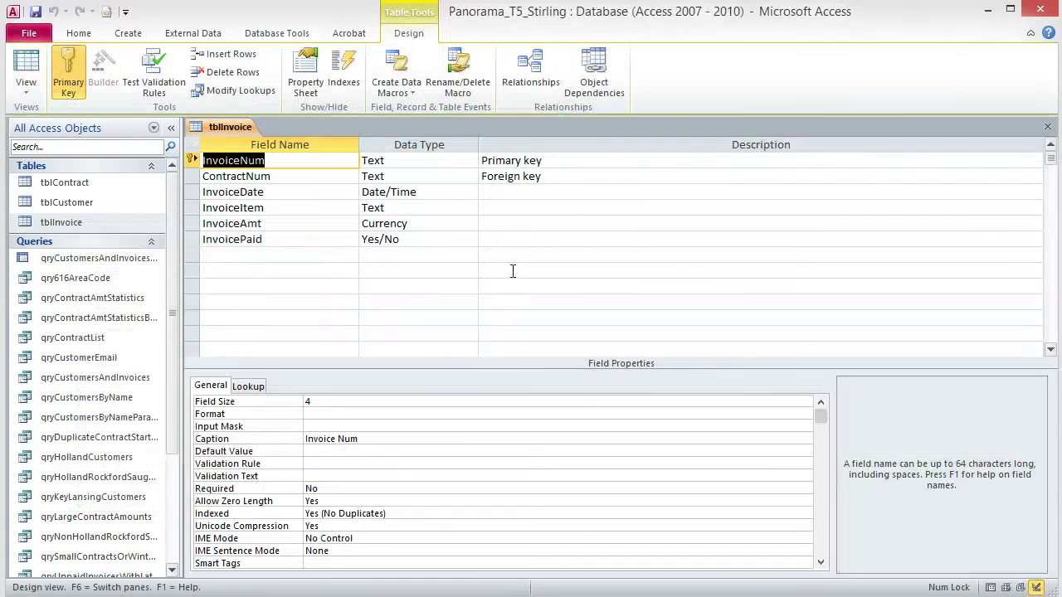
click(333, 226)
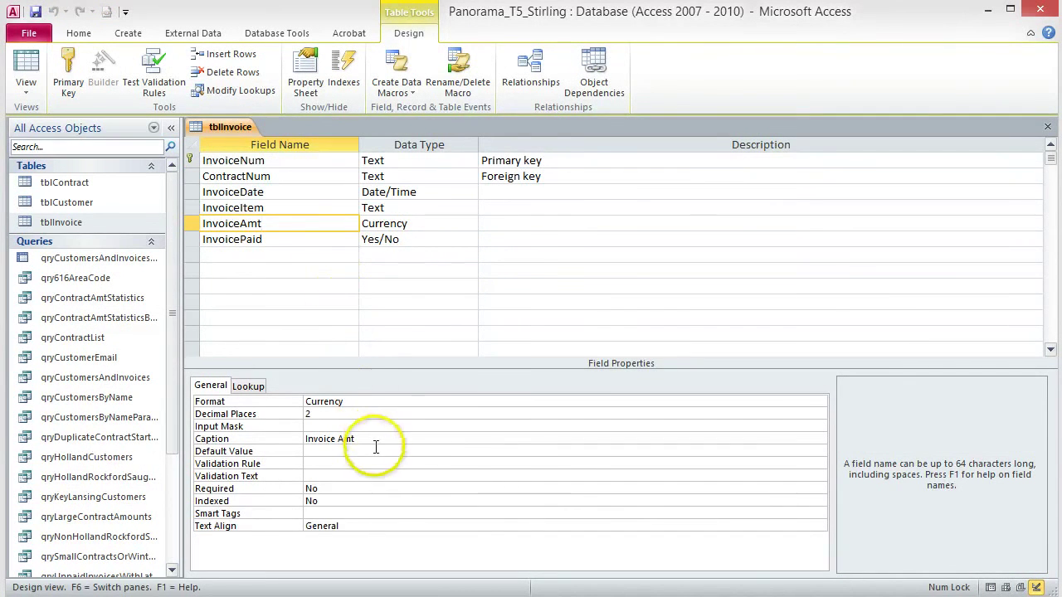
click(321, 463)
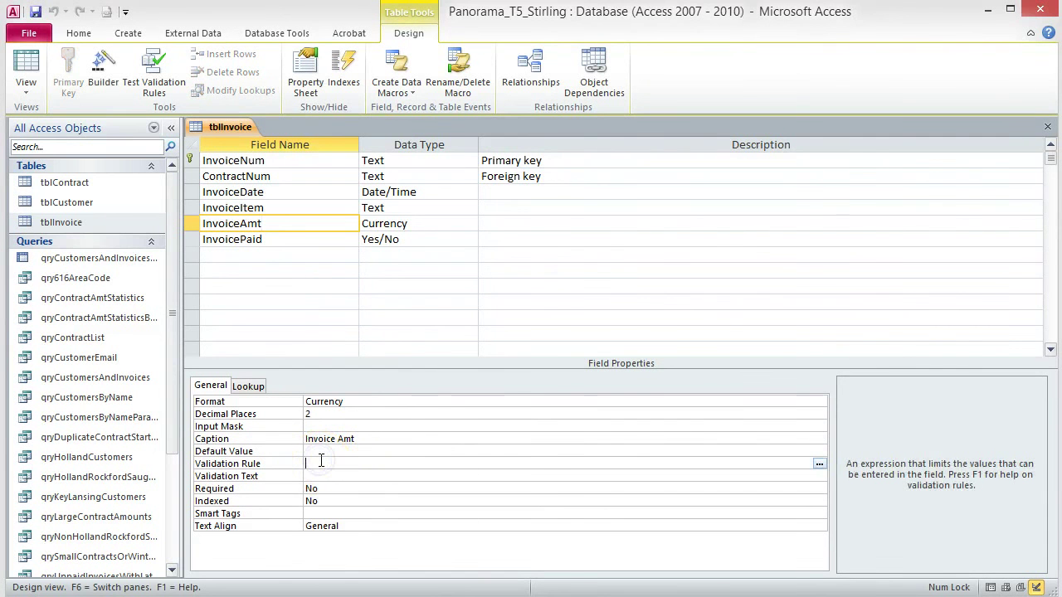
text(>10)
key(Return)
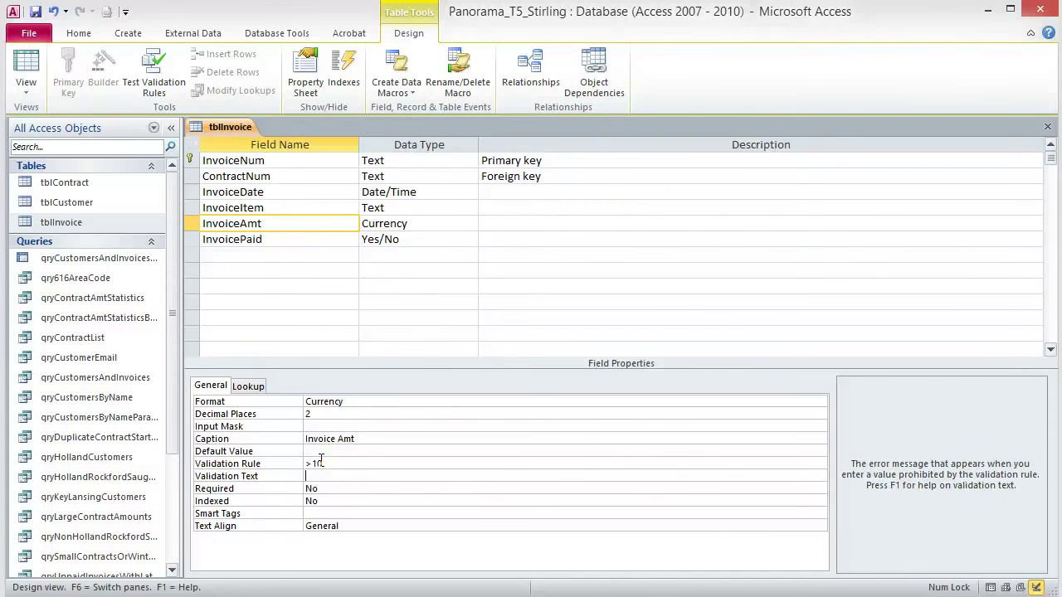
Set InvoiceAmt's validation text to "Invoice amounts must be greater than 10" and save tblInvoice
text(Invoice amounts must be great)
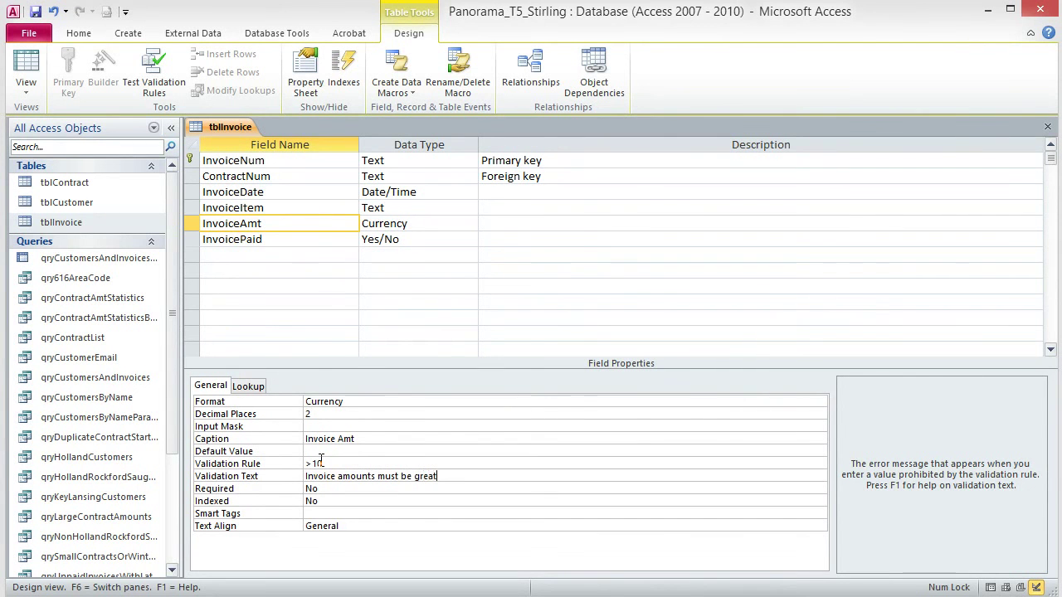
text(er than 10)
click(36, 12)
click(352, 310)
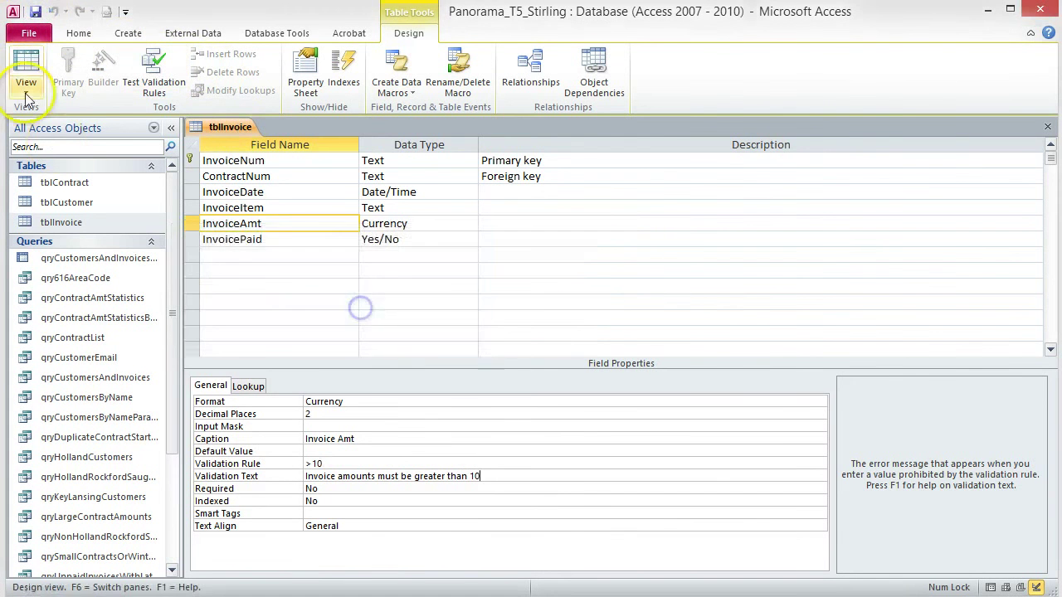
In Datasheet View, test the validation rule by trying to set the first record's Invoice Amt to 5
click(26, 71)
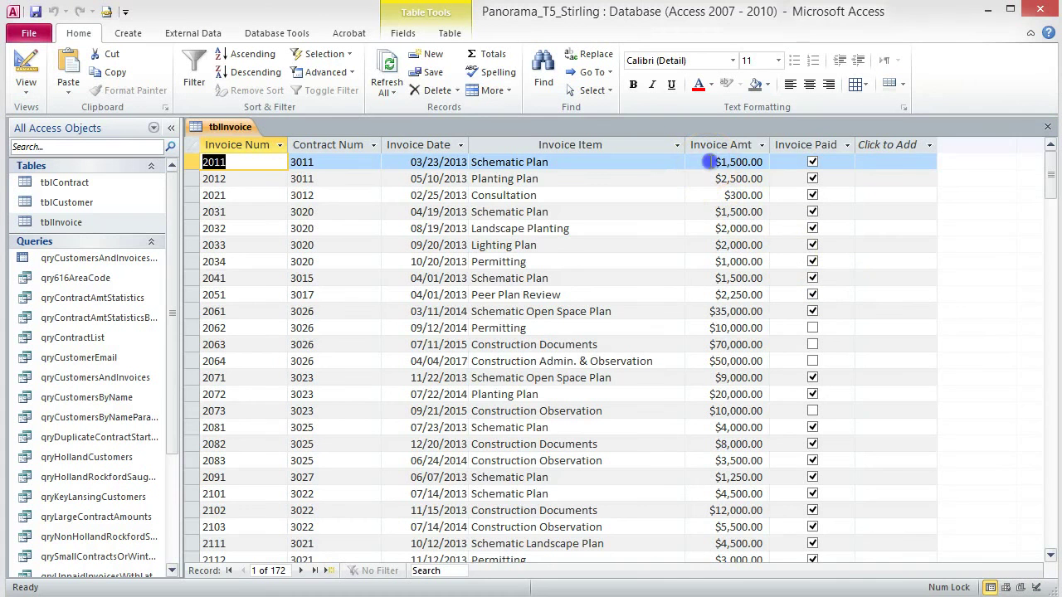
drag(707, 162, 769, 164)
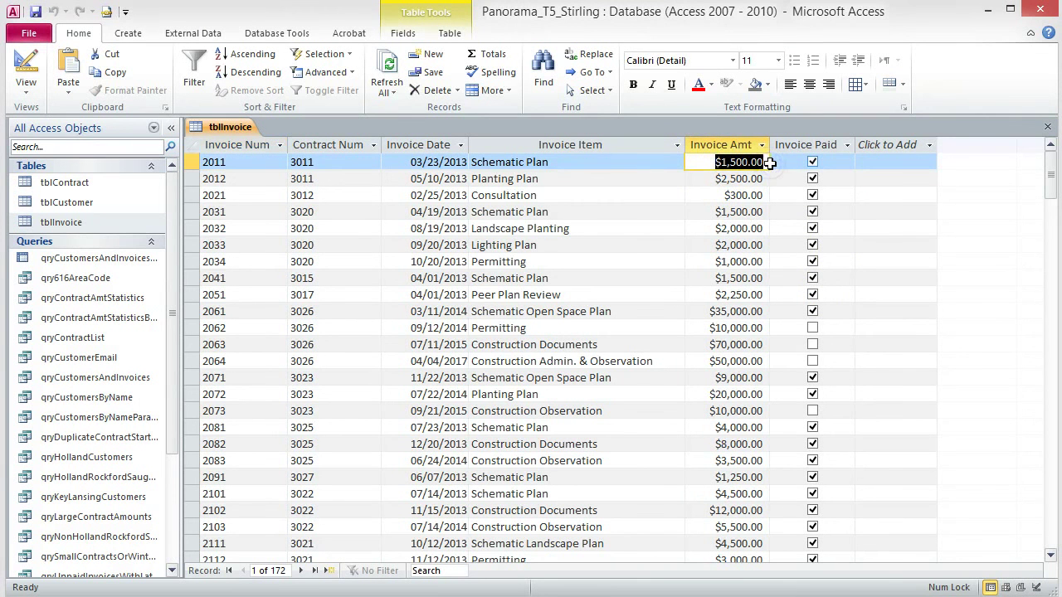
text(5)
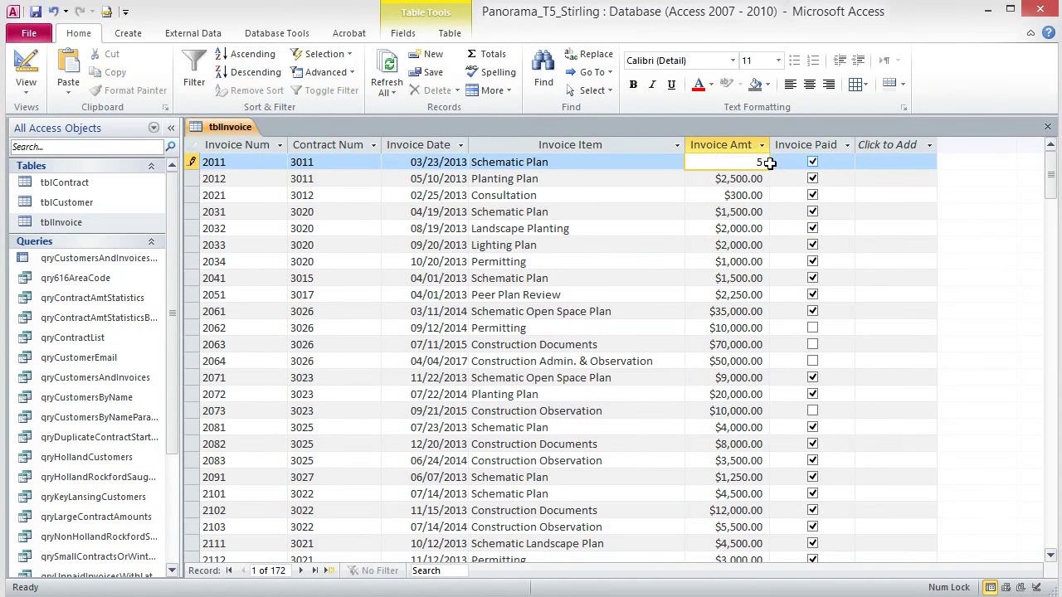
key(Tab)
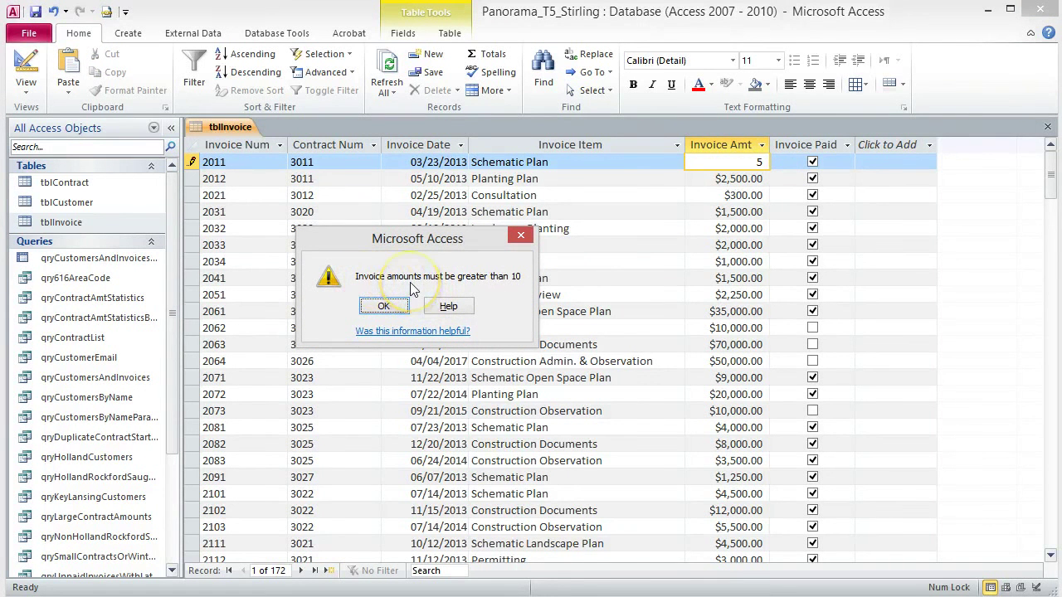
click(378, 308)
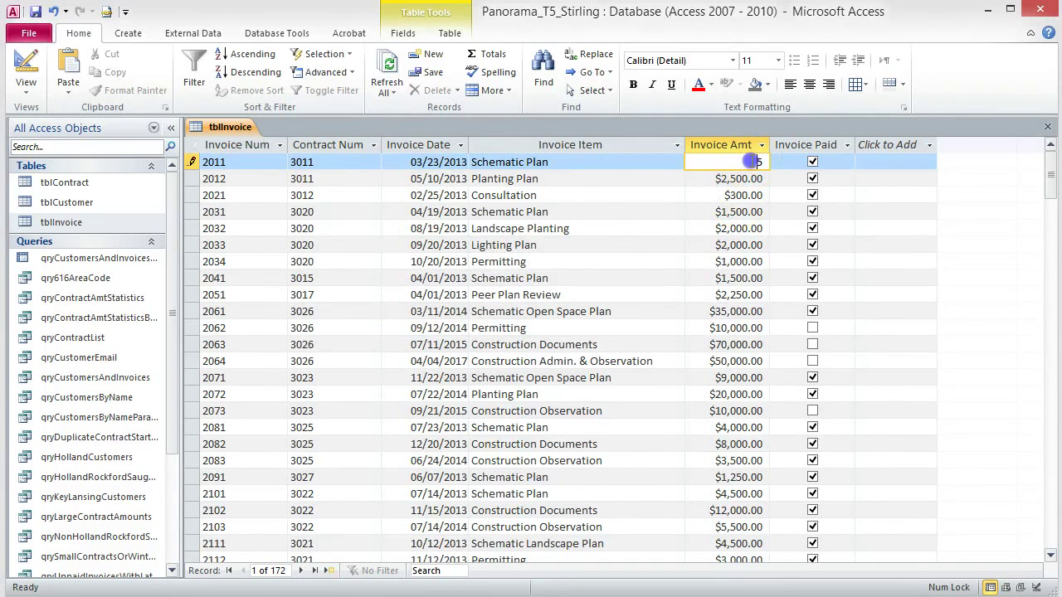
Set the first record's Invoice Amt to 1500
double_click(759, 162)
text(1500)
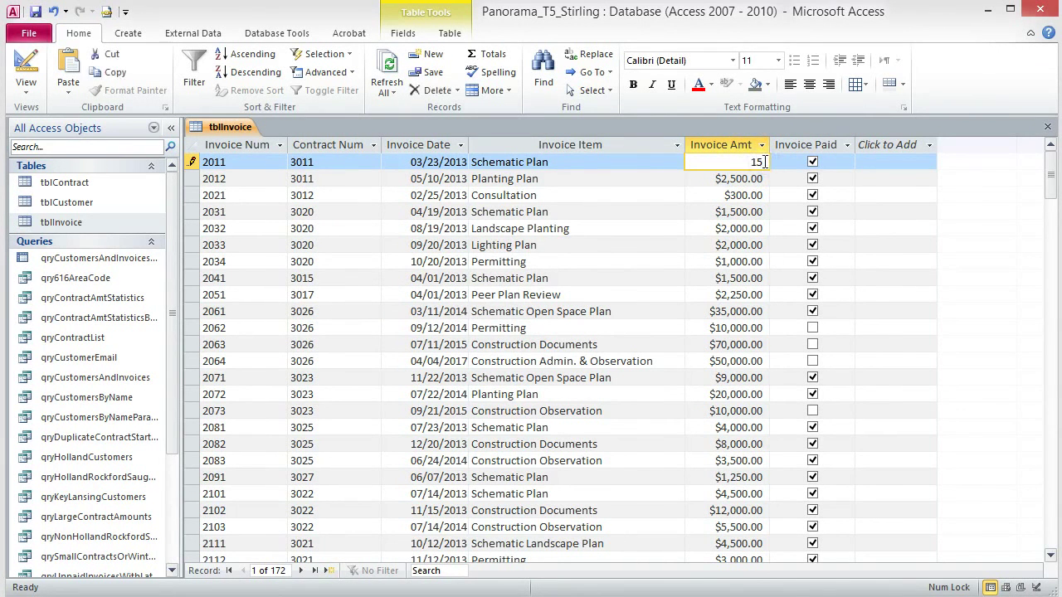
key(Tab)
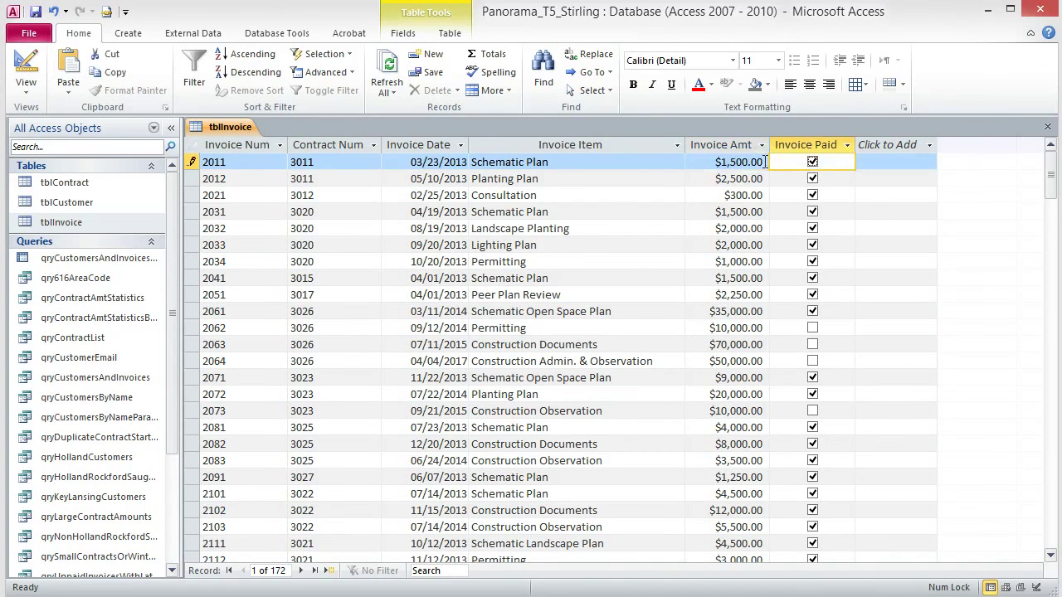